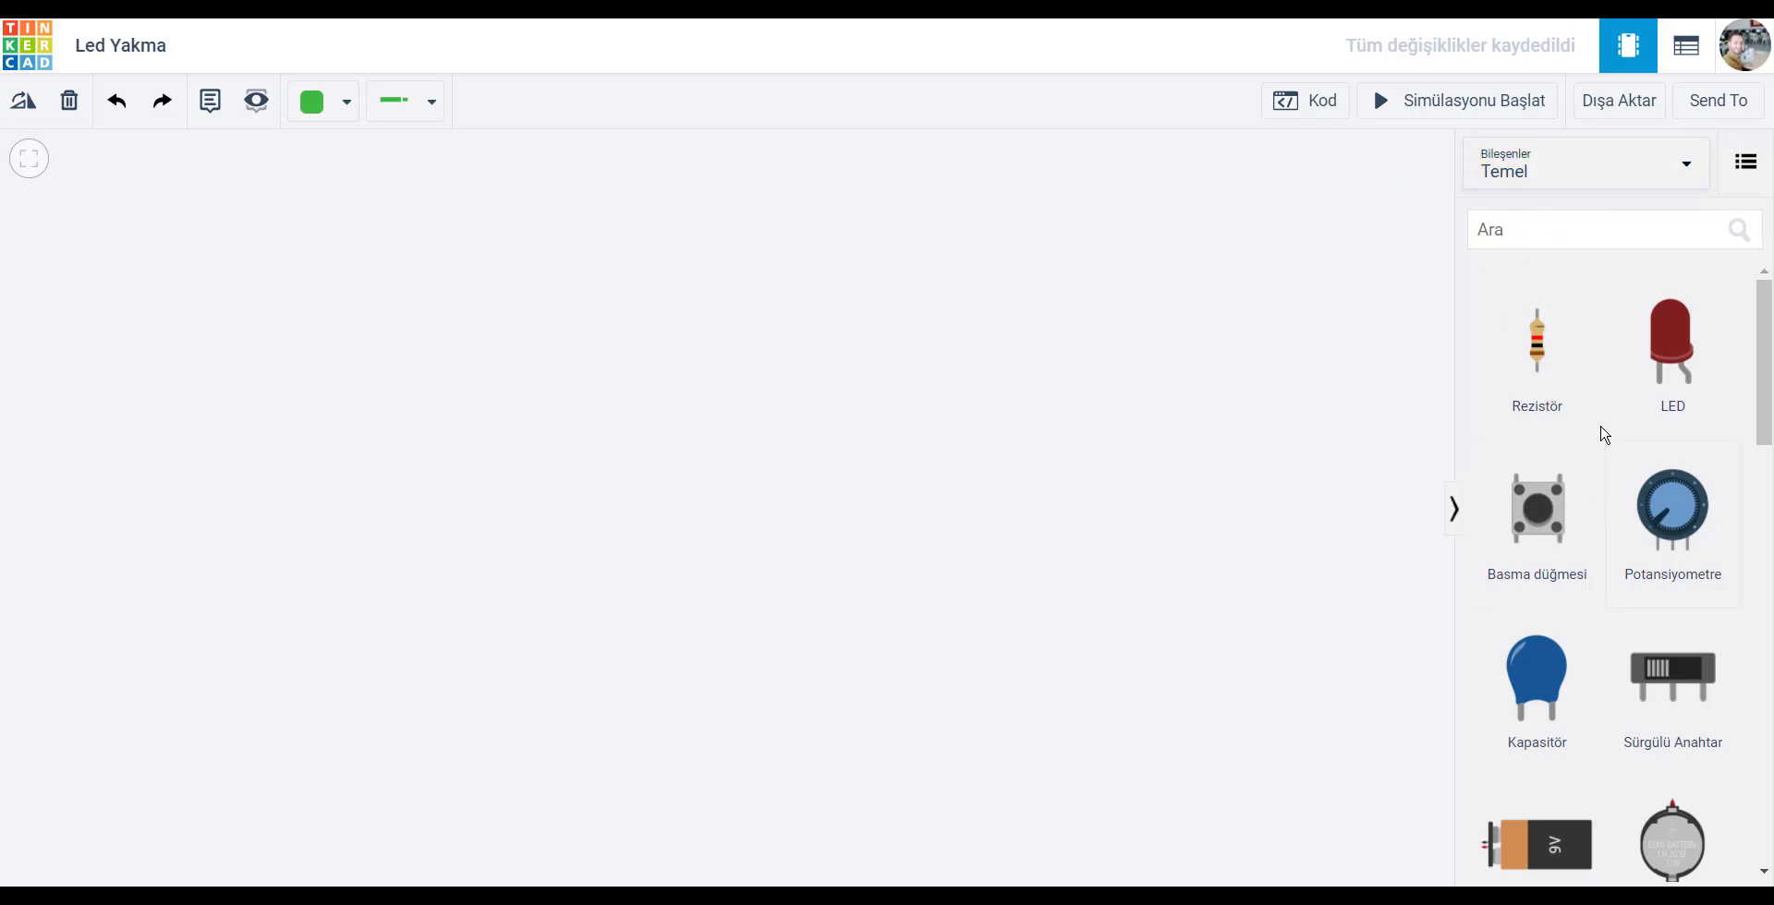
Look through the Temel and Tümü component lists to see the available parts, ending back on Temel.
{"action": "scroll", "coordinate": [1691, 594], "scroll_direction": "down", "scroll_amount": 1}
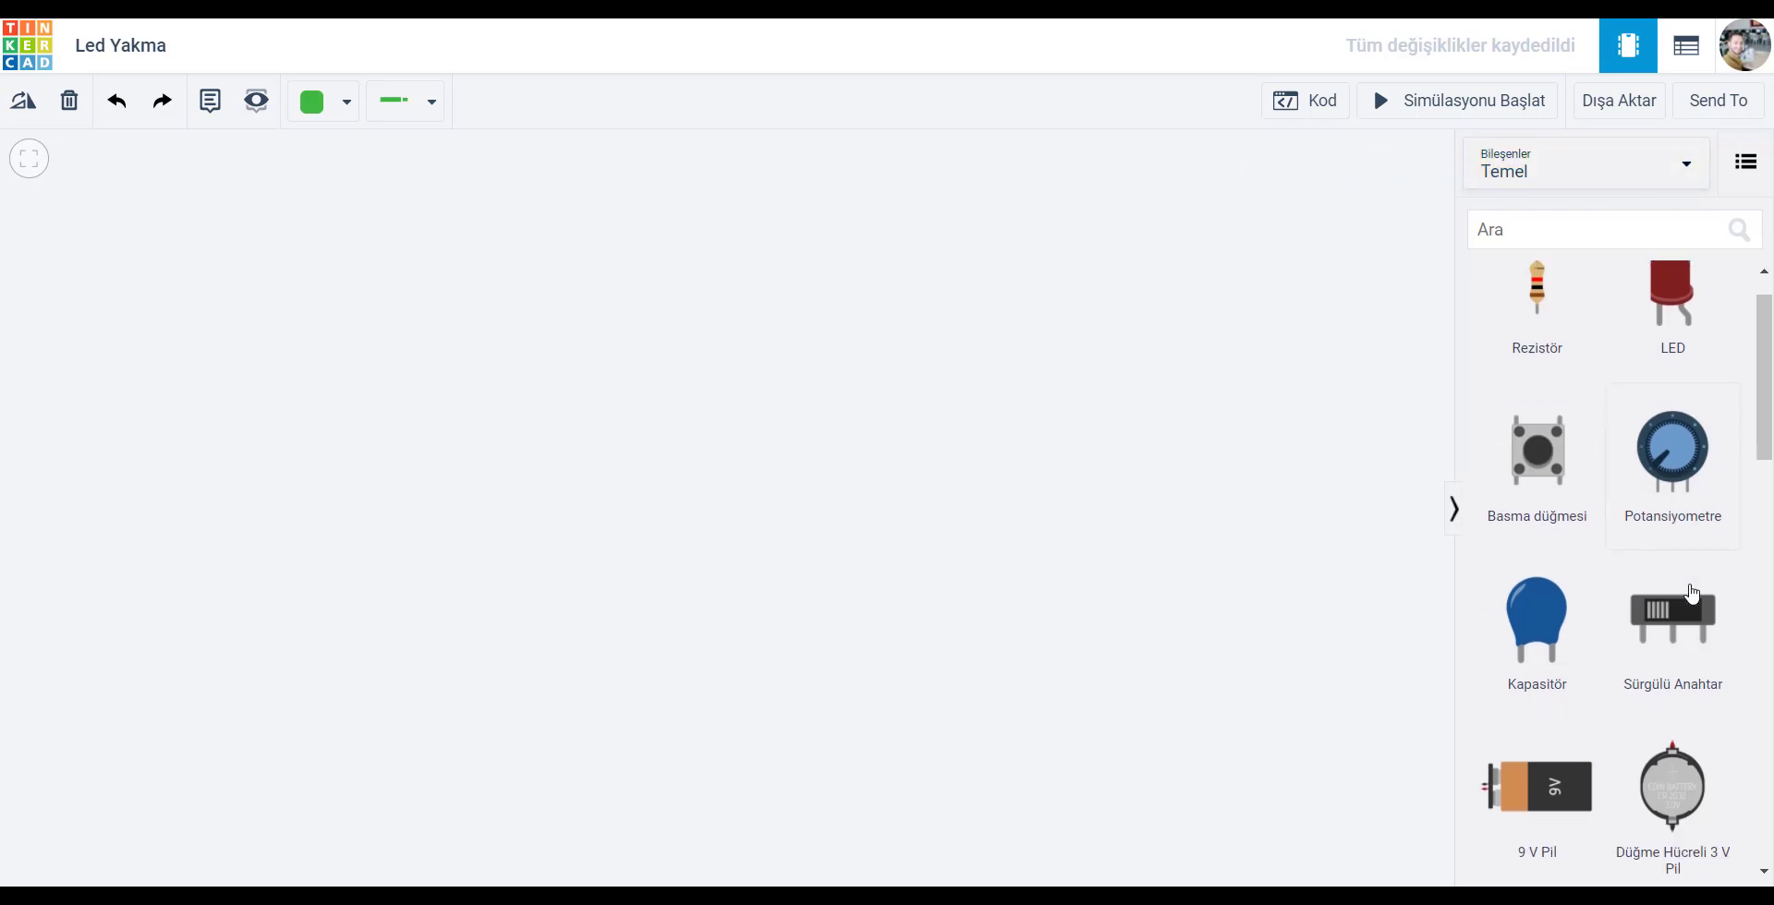
{"action": "scroll", "coordinate": [1691, 594], "scroll_direction": "down", "scroll_amount": 5}
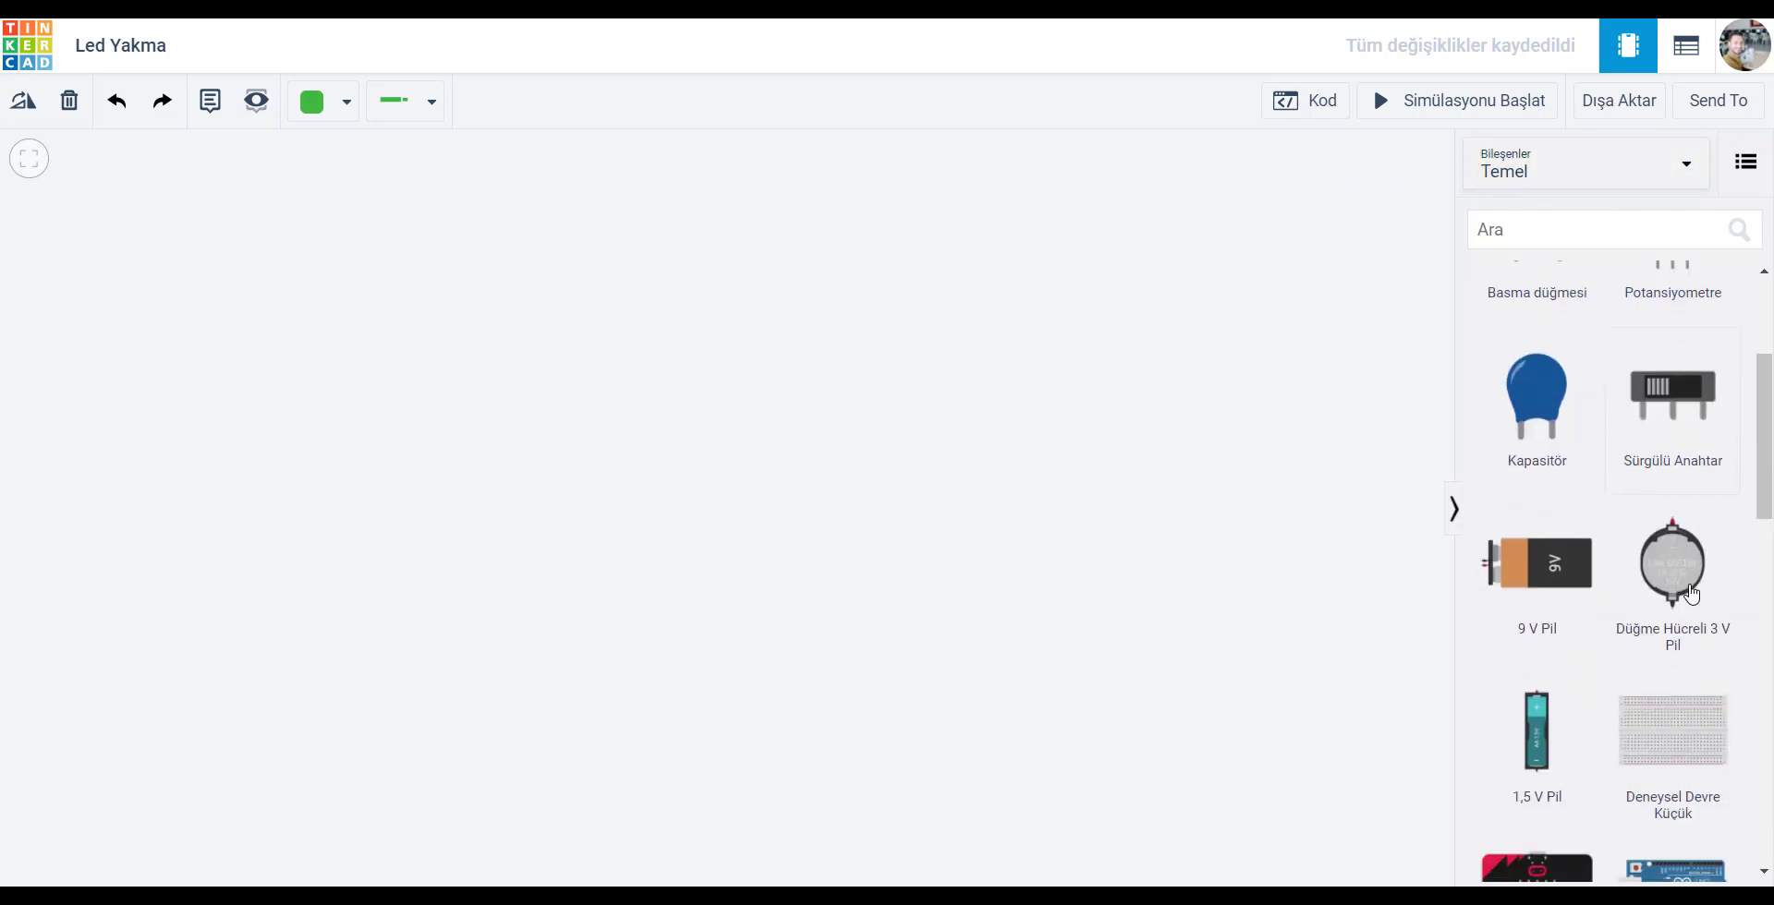
{"action": "scroll", "coordinate": [1691, 594], "scroll_direction": "down", "scroll_amount": 6}
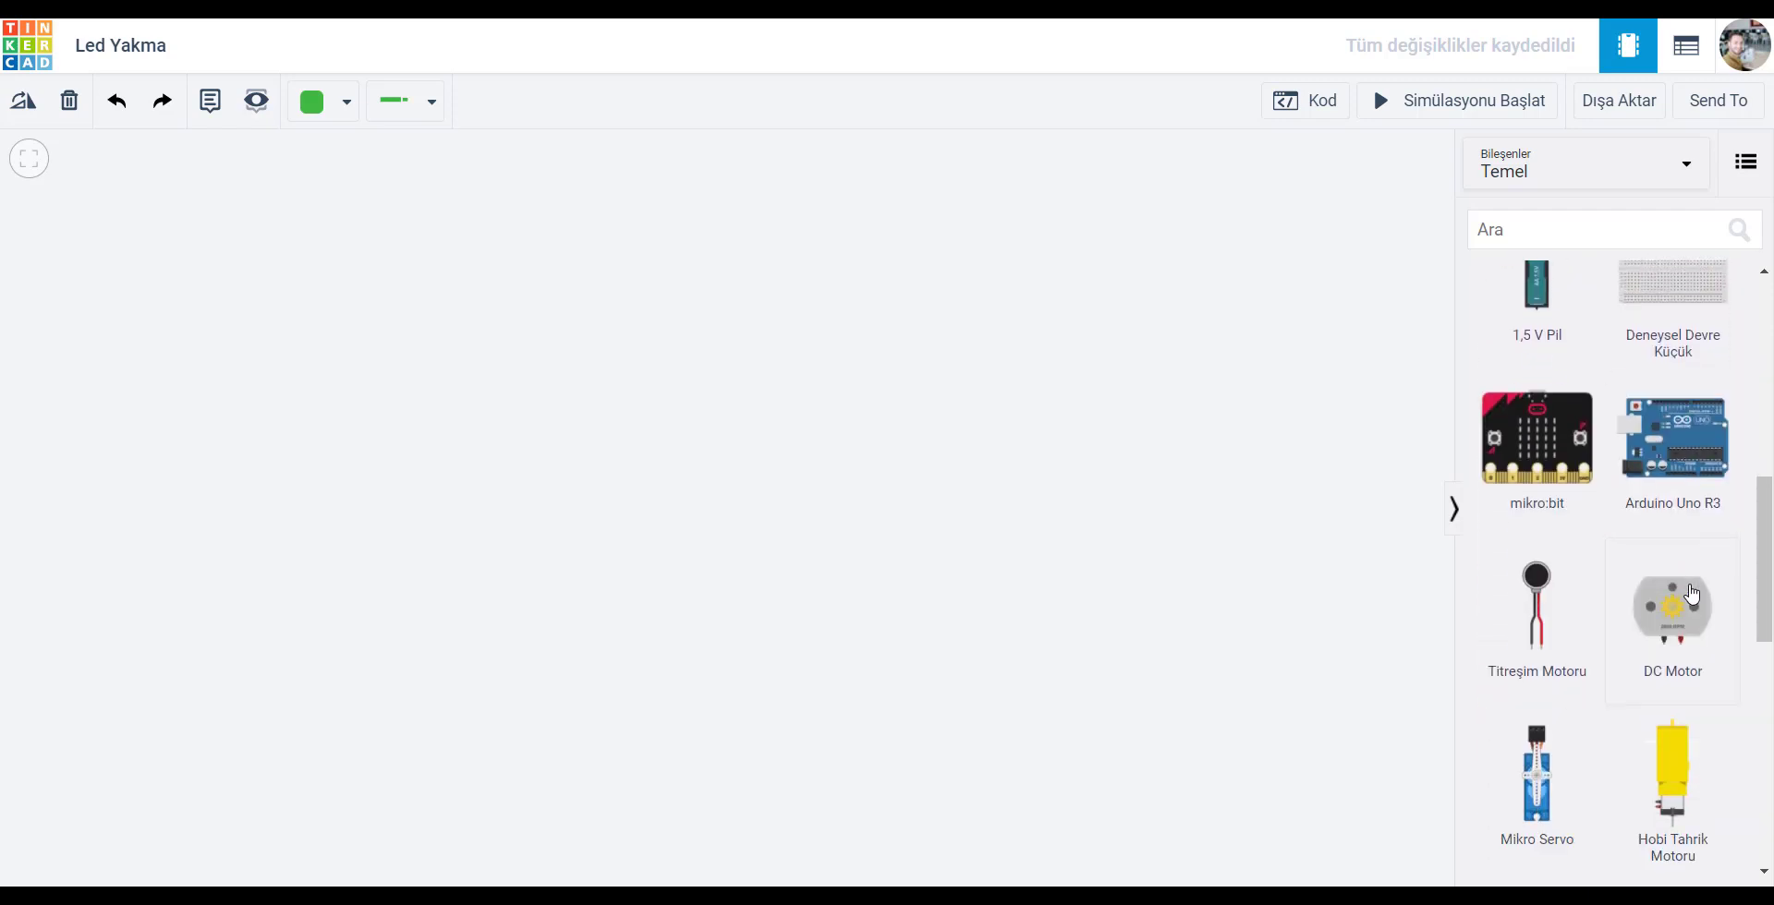
{"action": "scroll", "coordinate": [1692, 594], "scroll_direction": "down", "scroll_amount": 3}
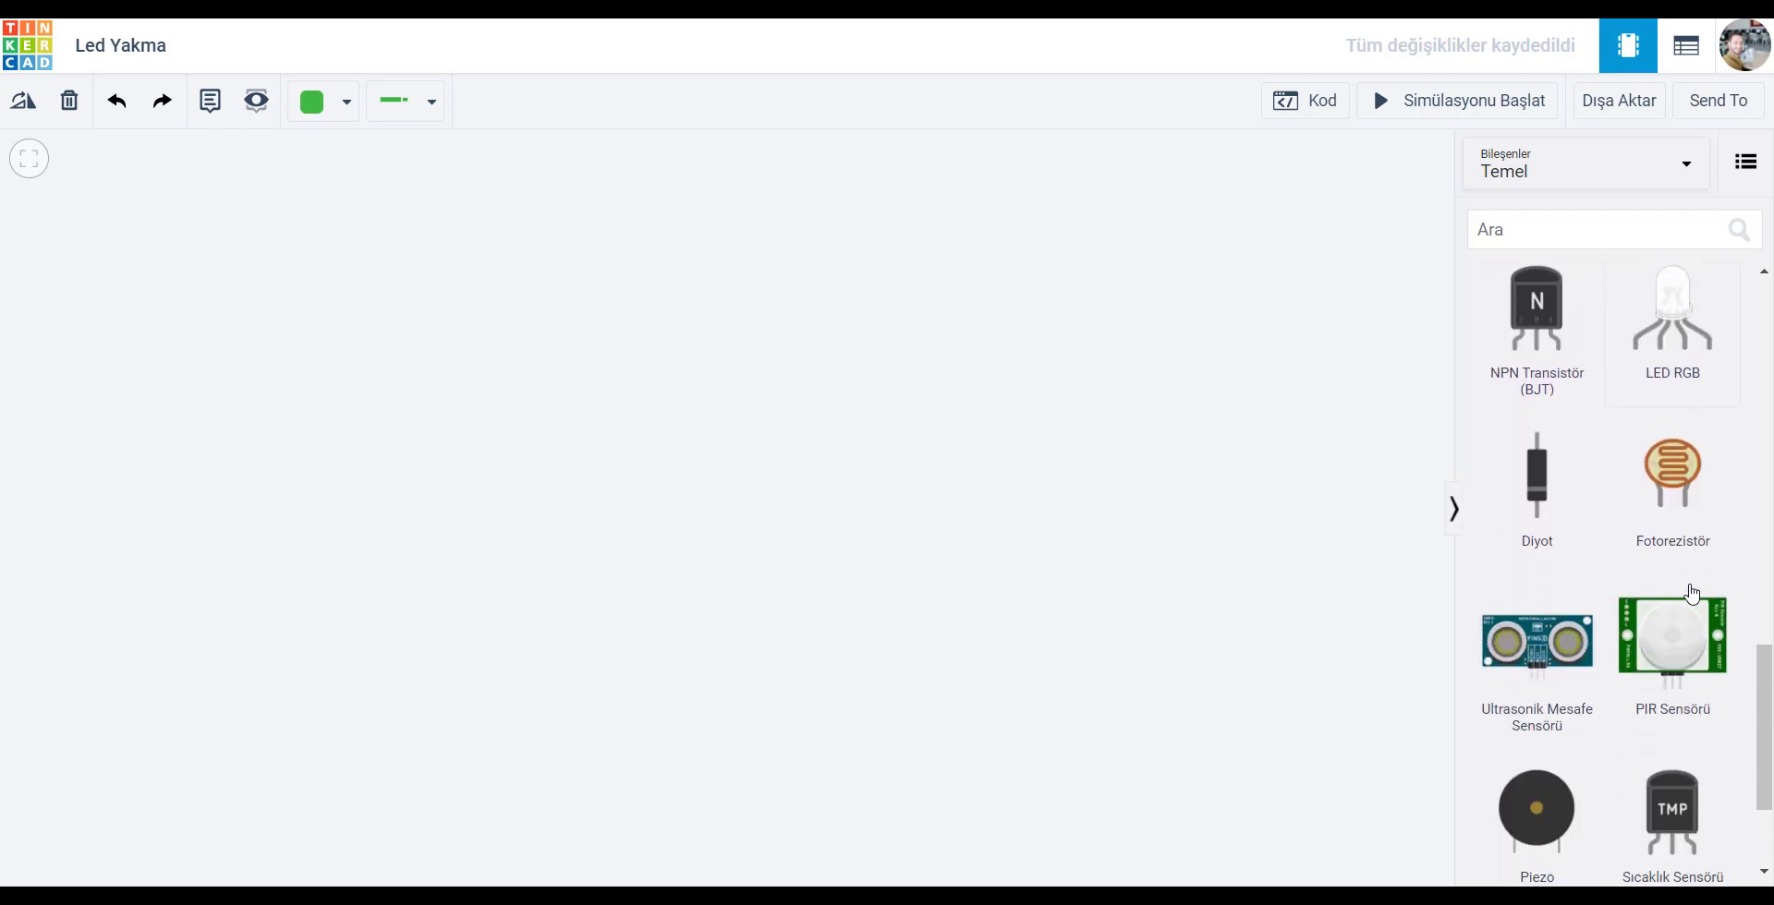
{"action": "scroll", "coordinate": [1691, 594], "scroll_direction": "down", "scroll_amount": 3}
{"action": "scroll", "coordinate": [1691, 594], "scroll_direction": "up", "scroll_amount": 9}
{"action": "scroll", "coordinate": [1691, 594], "scroll_direction": "up", "scroll_amount": 5}
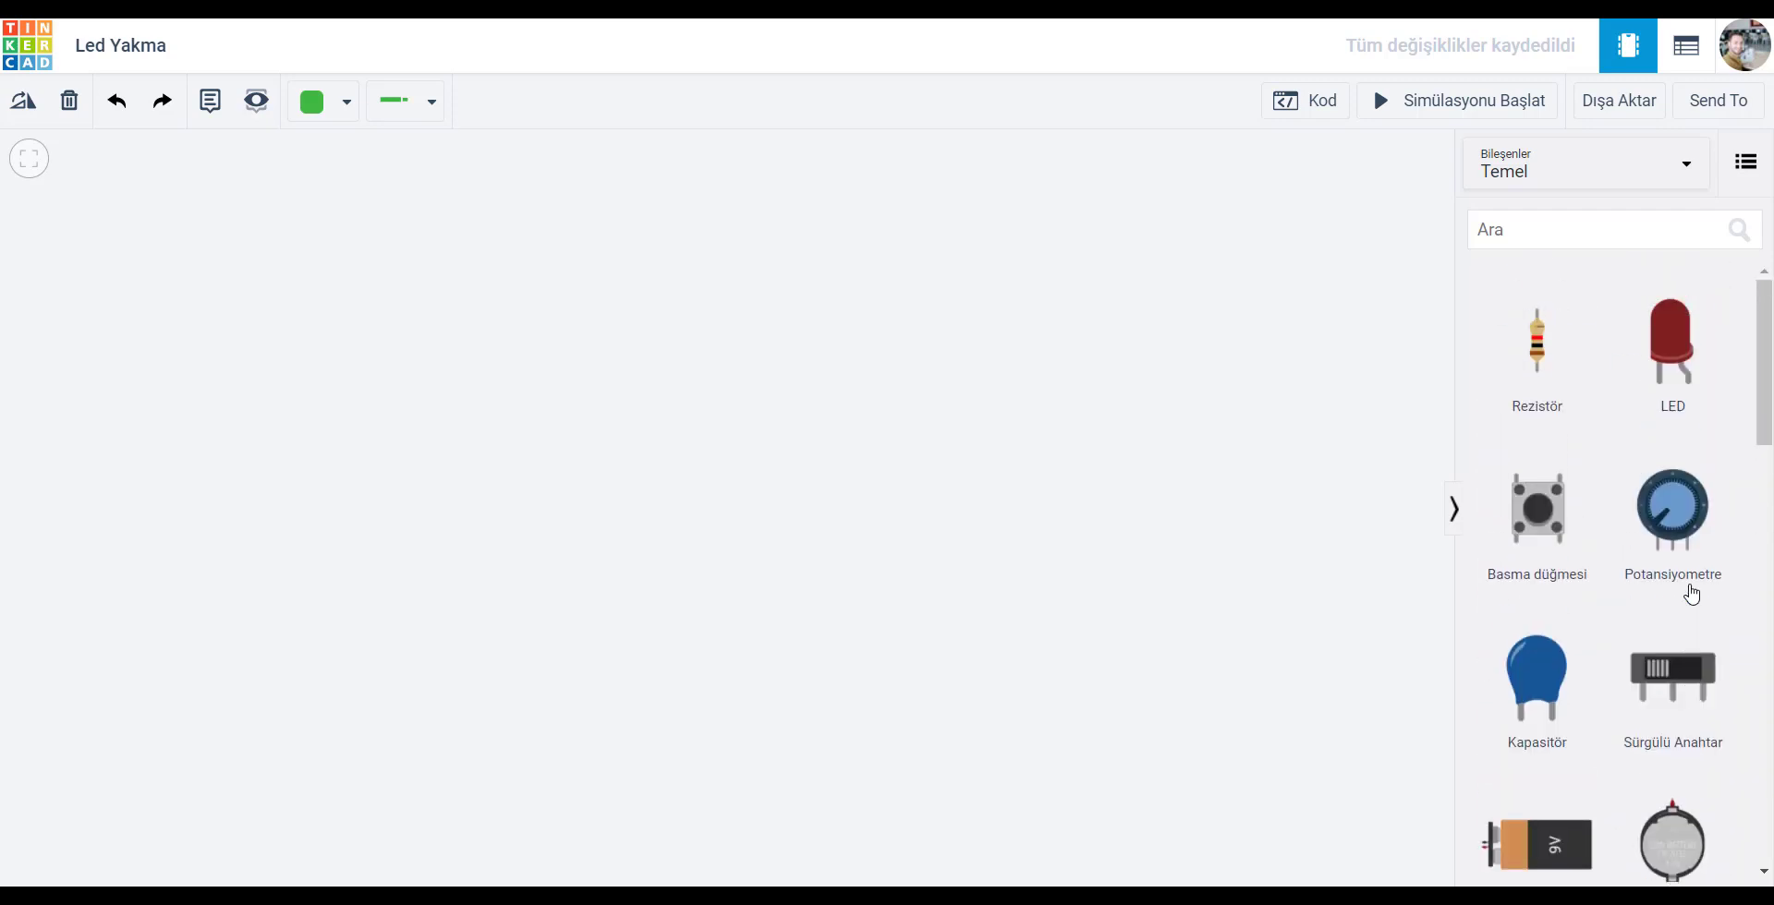
{"action": "left_click", "coordinate": [1669, 181]}
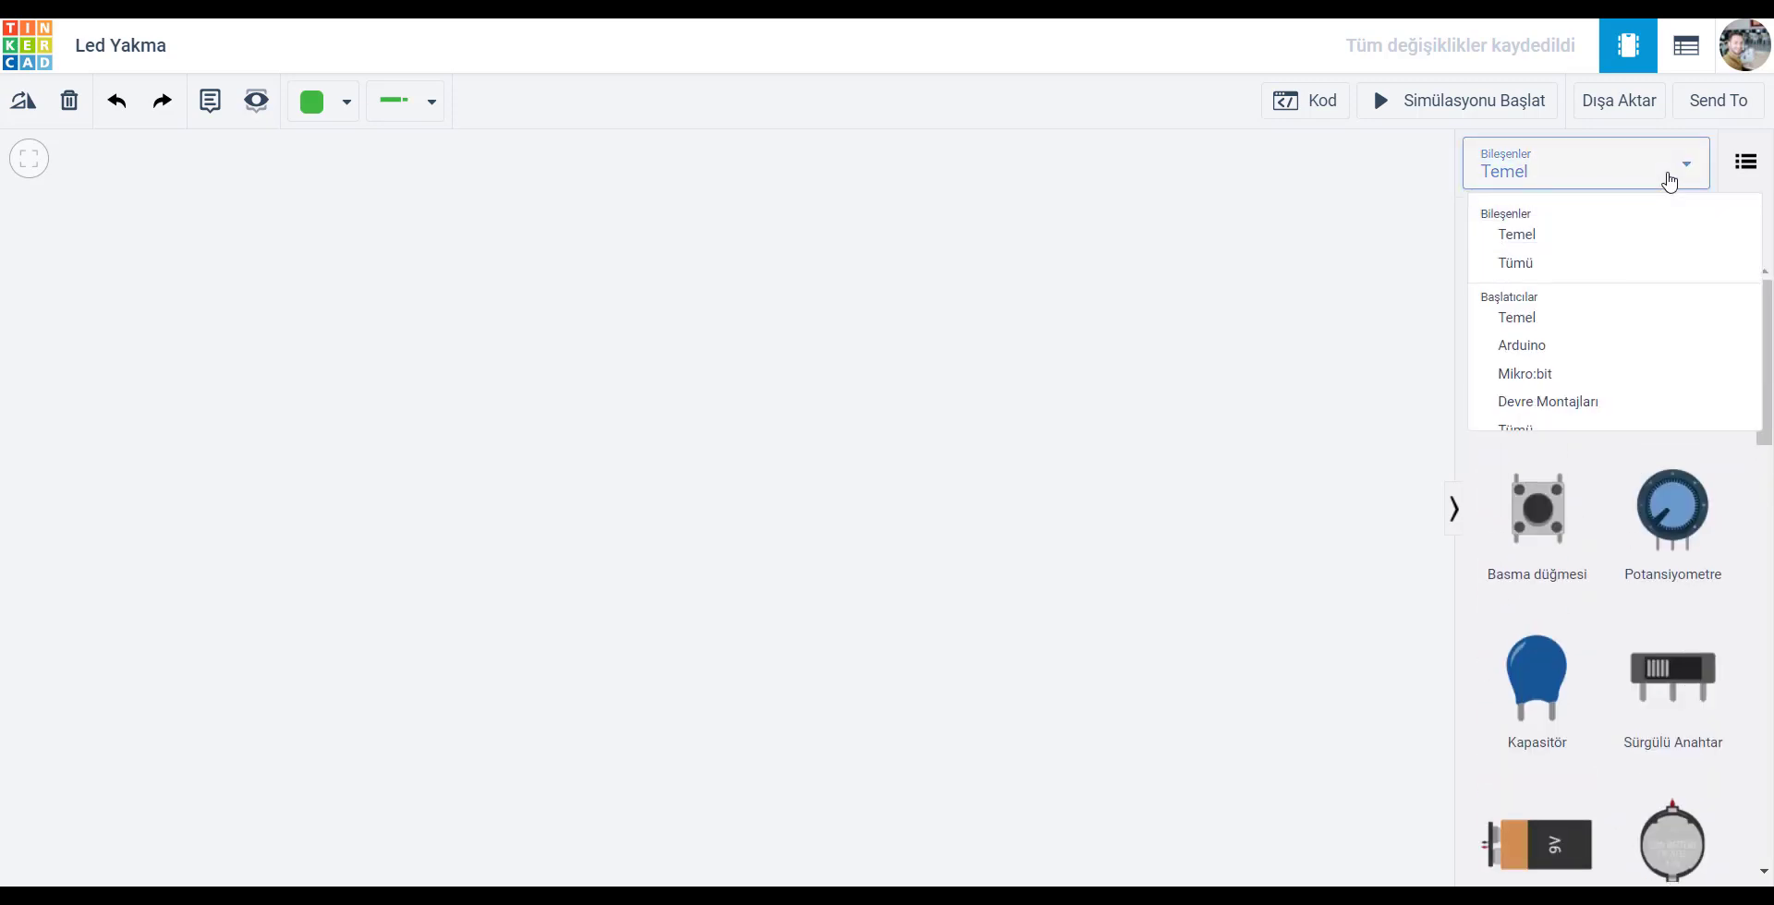
{"action": "left_click", "coordinate": [1532, 265]}
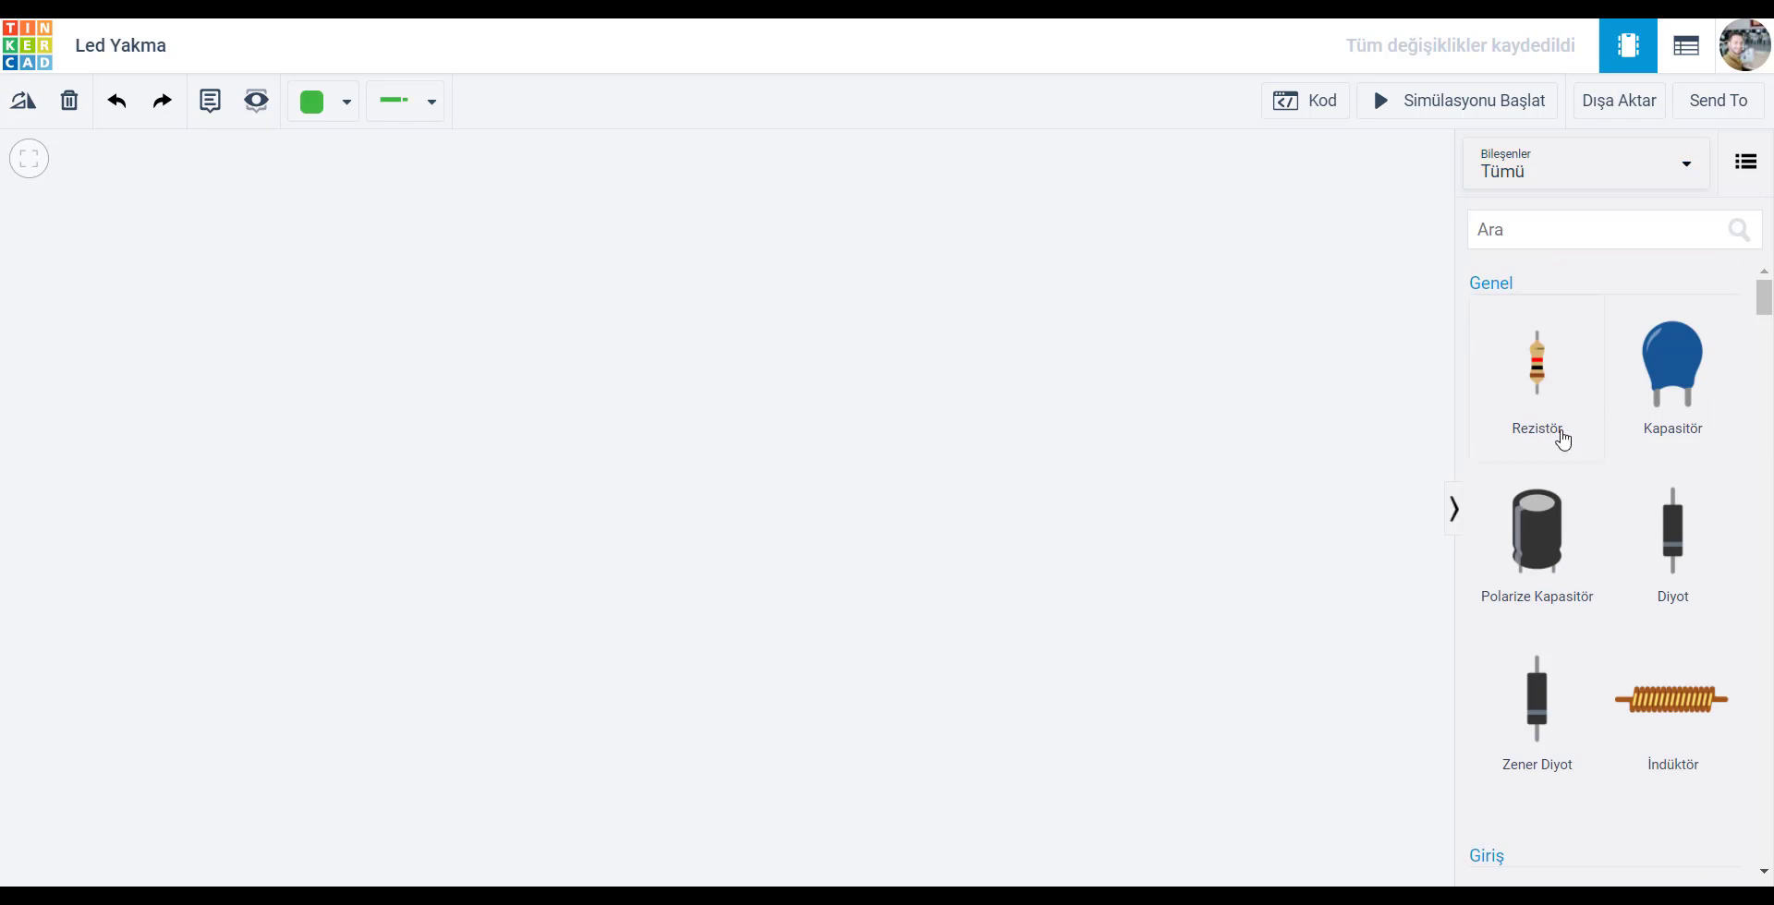
{"action": "scroll", "coordinate": [1583, 494], "scroll_direction": "down", "scroll_amount": 9}
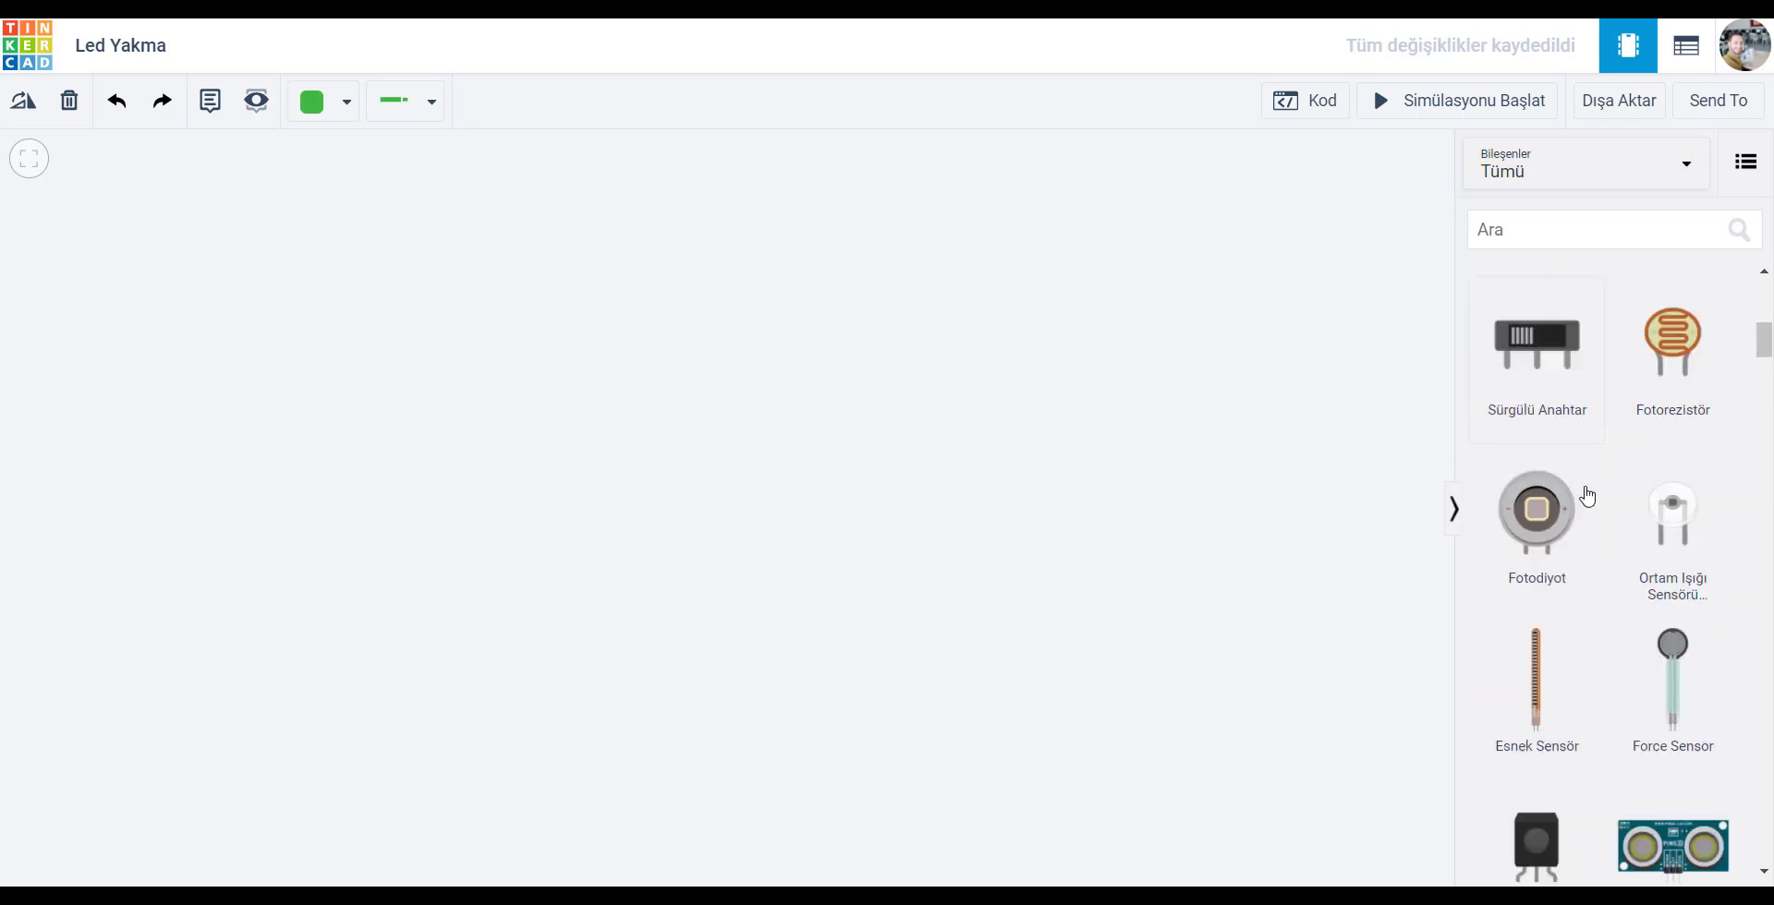
{"action": "scroll", "coordinate": [1587, 496], "scroll_direction": "down", "scroll_amount": 10}
{"action": "scroll", "coordinate": [1586, 496], "scroll_direction": "up", "scroll_amount": 12}
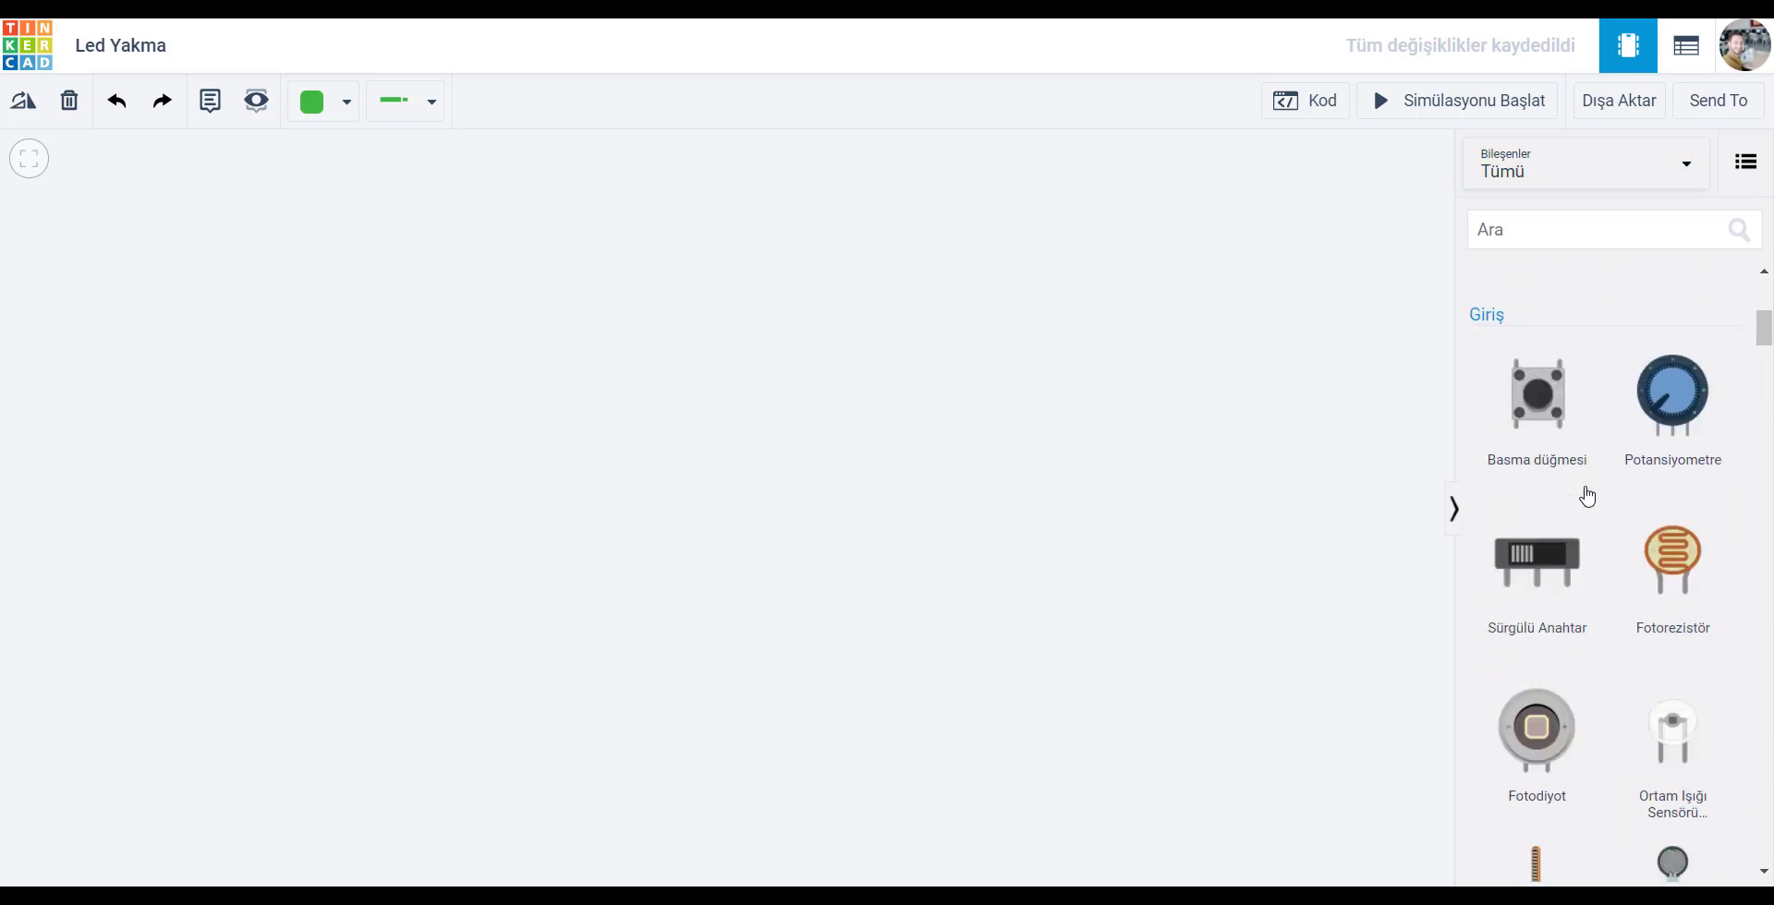
{"action": "scroll", "coordinate": [1586, 495], "scroll_direction": "up", "scroll_amount": 6}
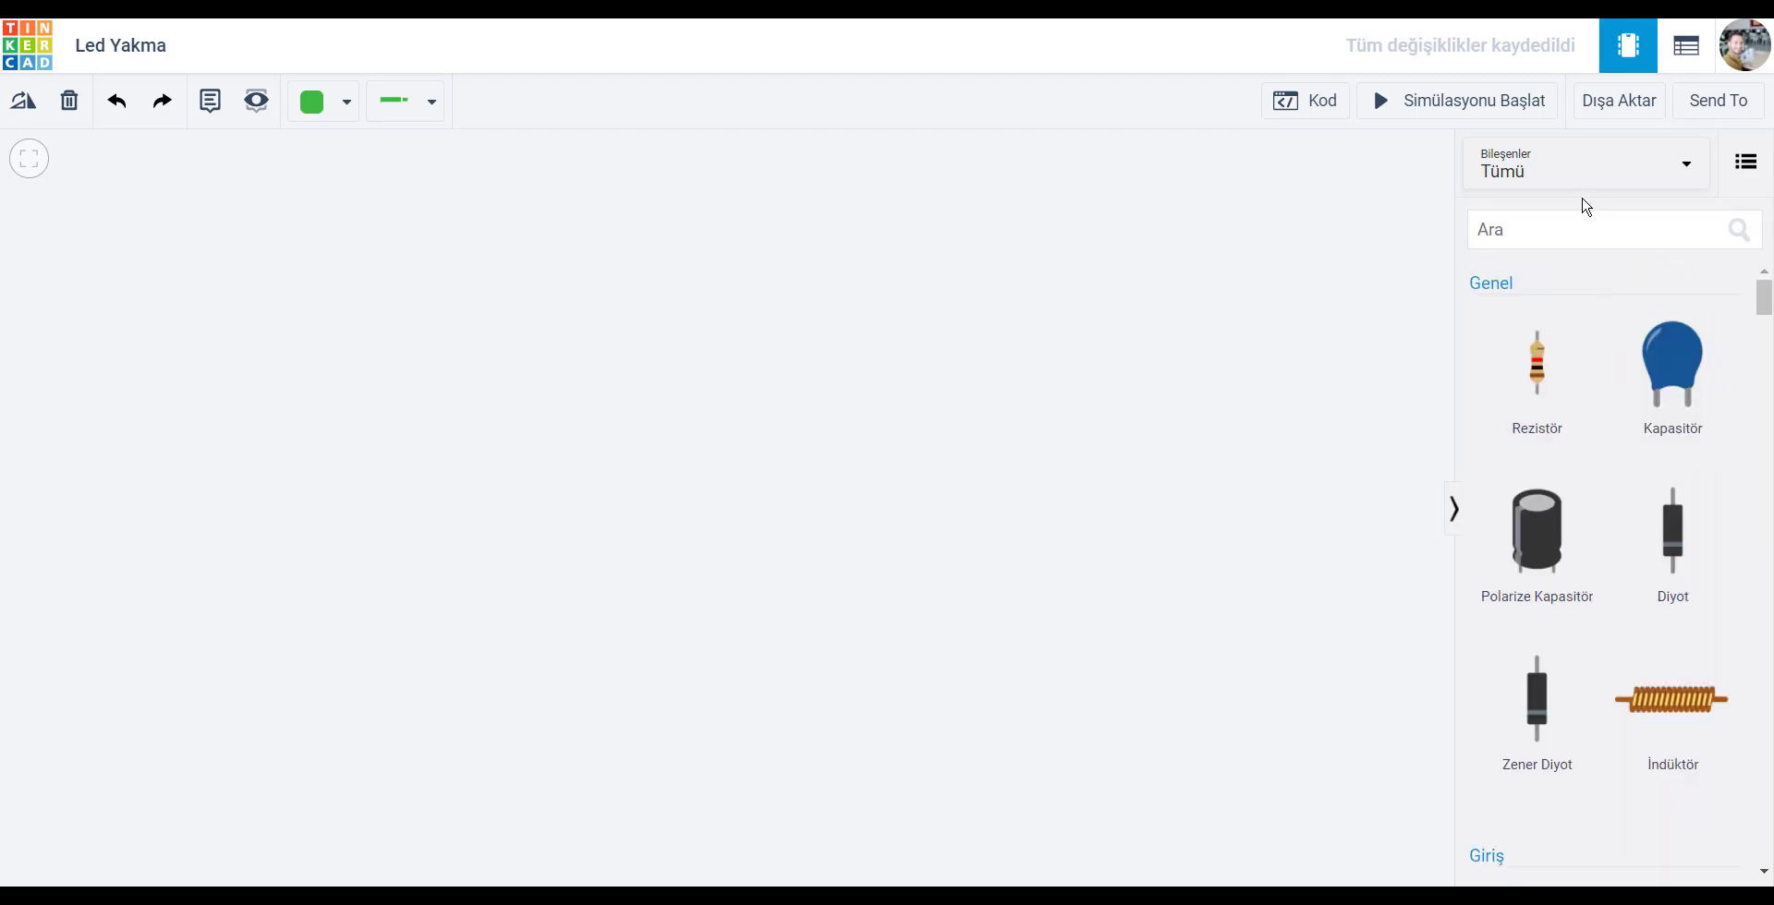
{"action": "left_click", "coordinate": [1564, 170]}
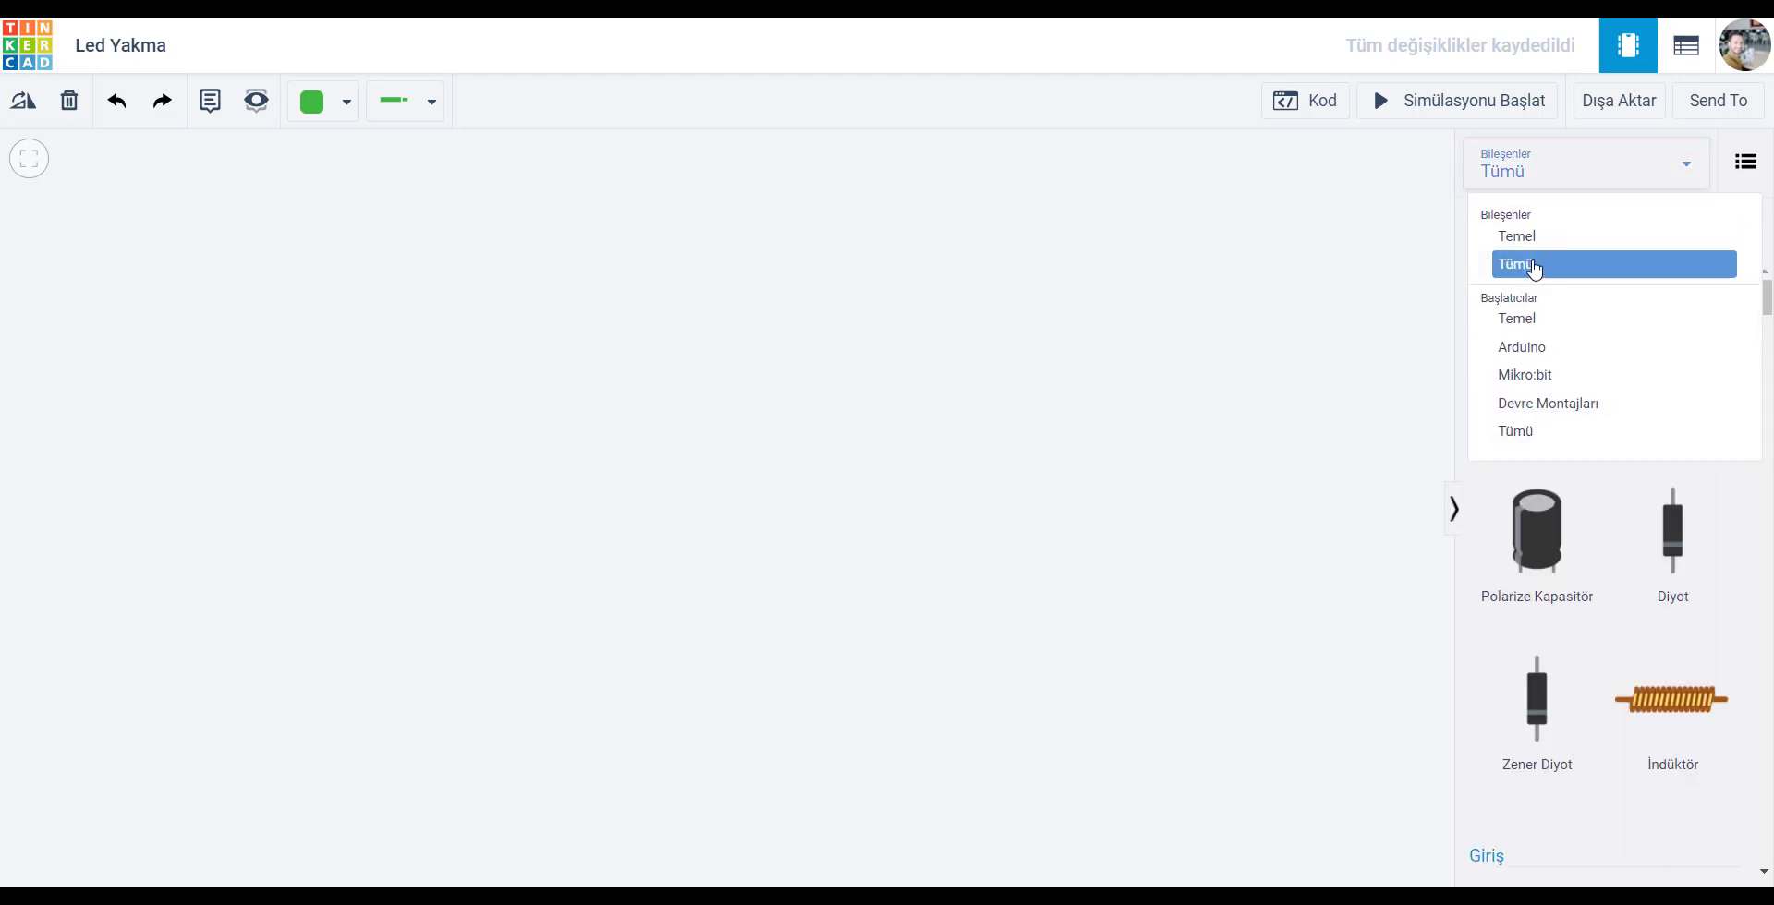
{"action": "left_click", "coordinate": [1513, 237]}
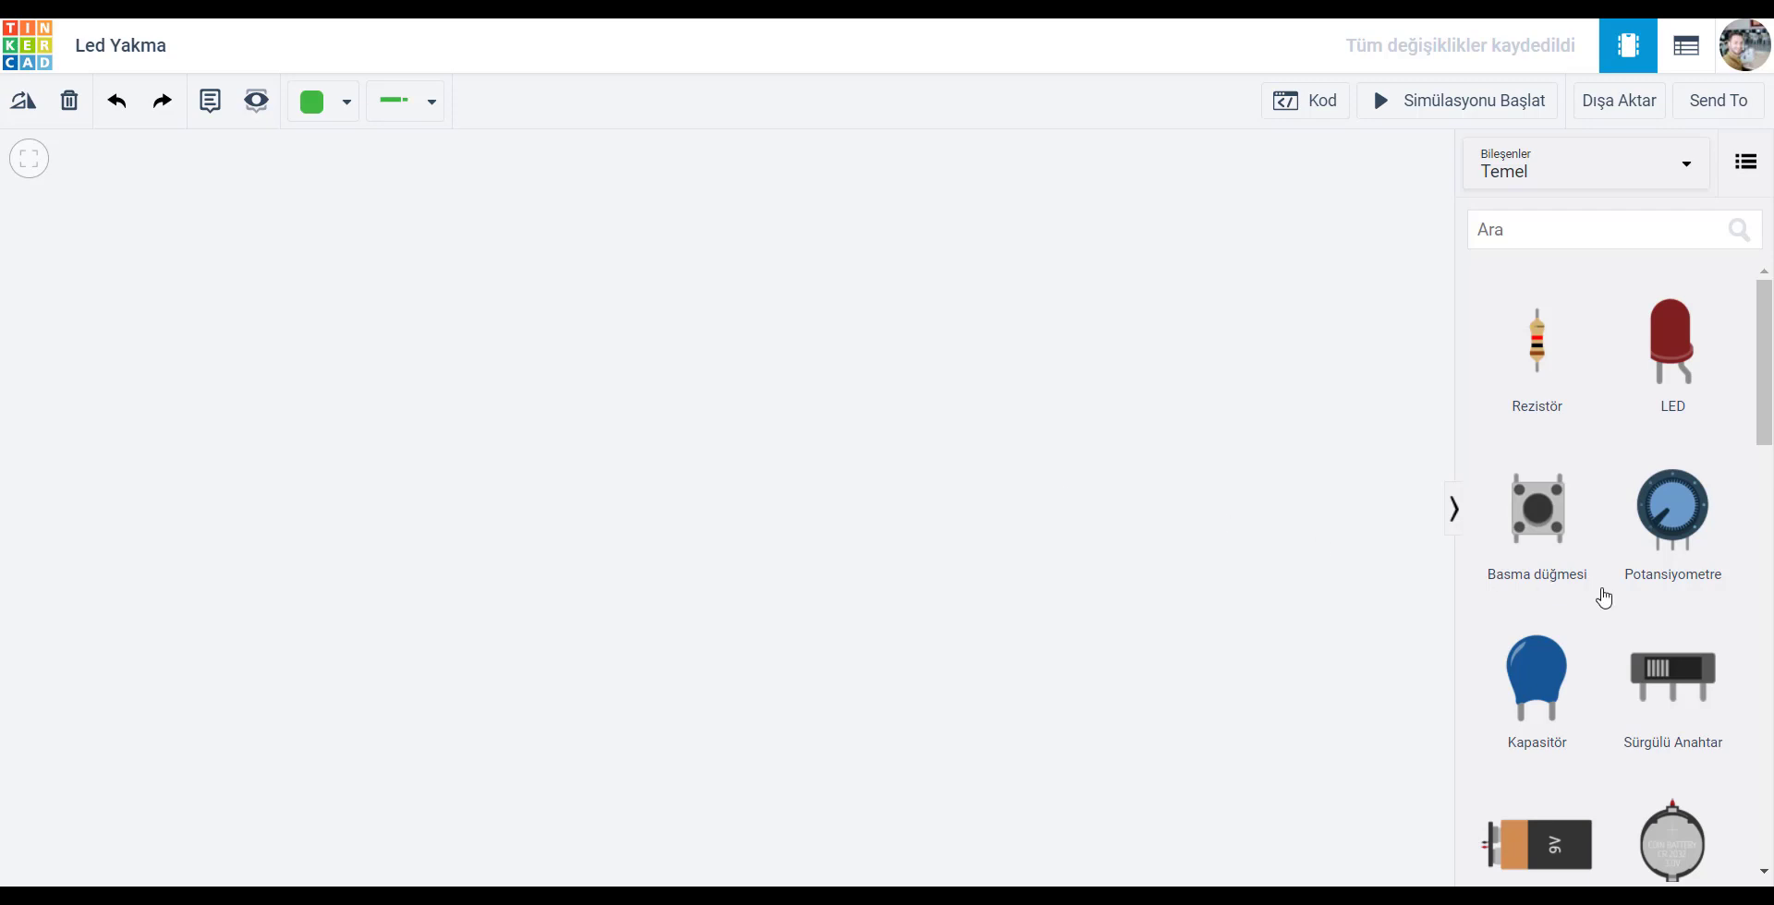
Place an Arduino Uno R3 board from the basic components in the left part of the empty workspace.
{"action": "scroll", "coordinate": [1579, 638], "scroll_direction": "down", "scroll_amount": 2}
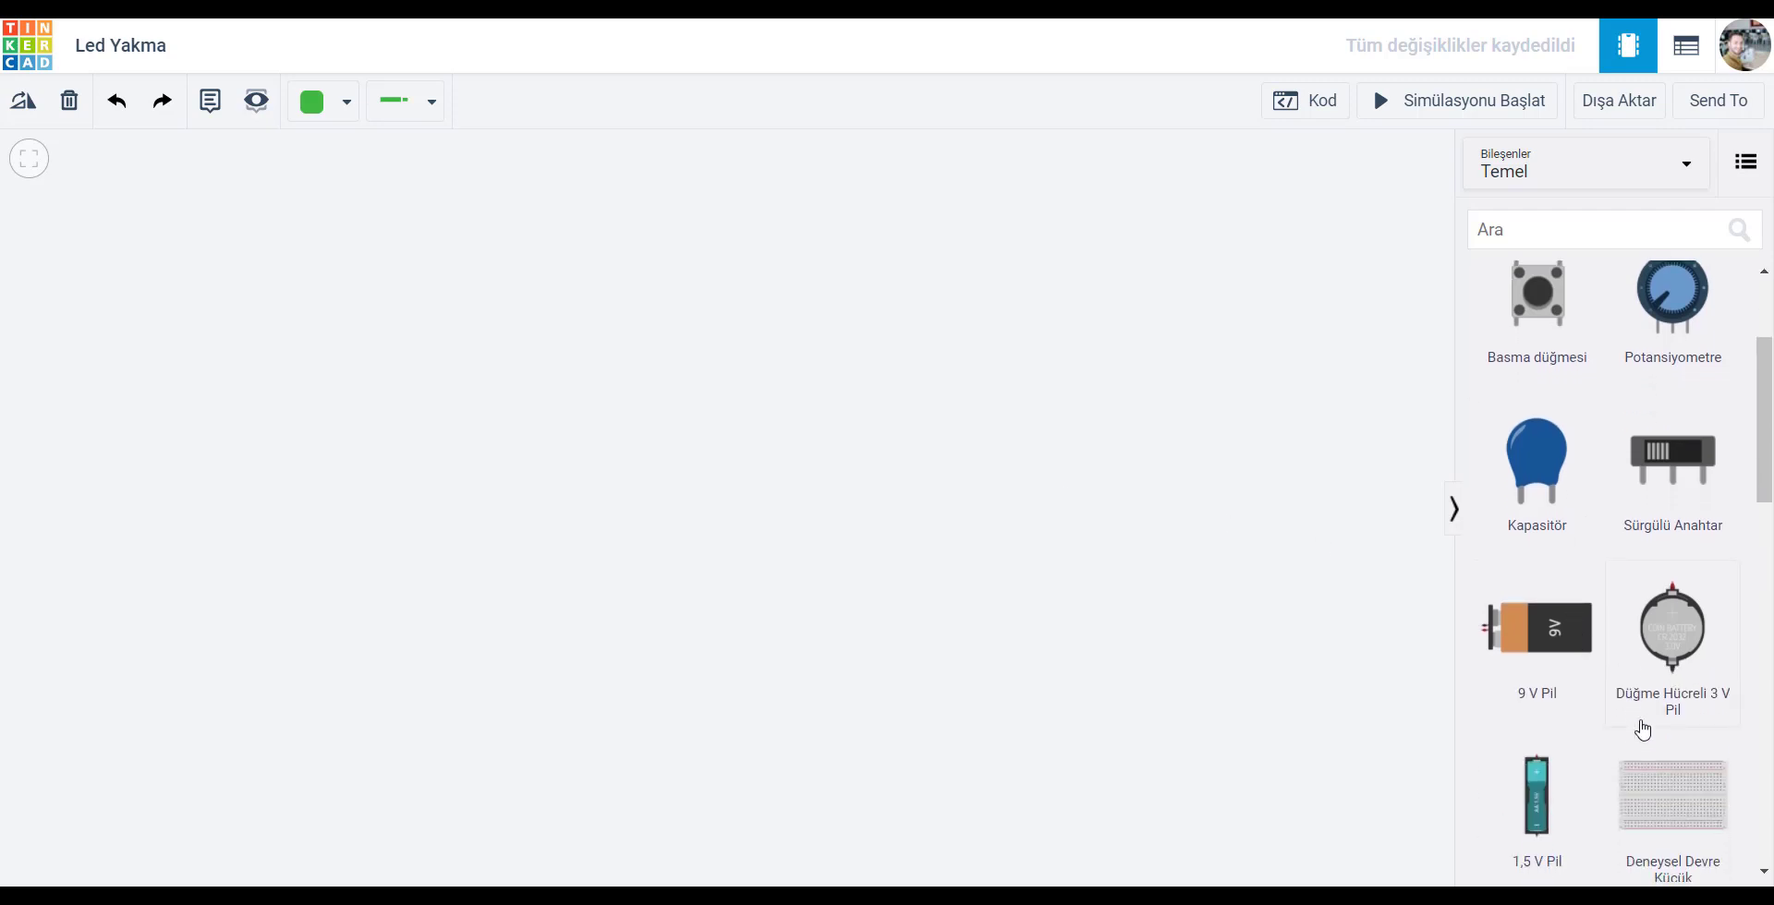
{"action": "scroll", "coordinate": [1639, 724], "scroll_direction": "down", "scroll_amount": 2}
{"action": "scroll", "coordinate": [1642, 730], "scroll_direction": "down", "scroll_amount": 2}
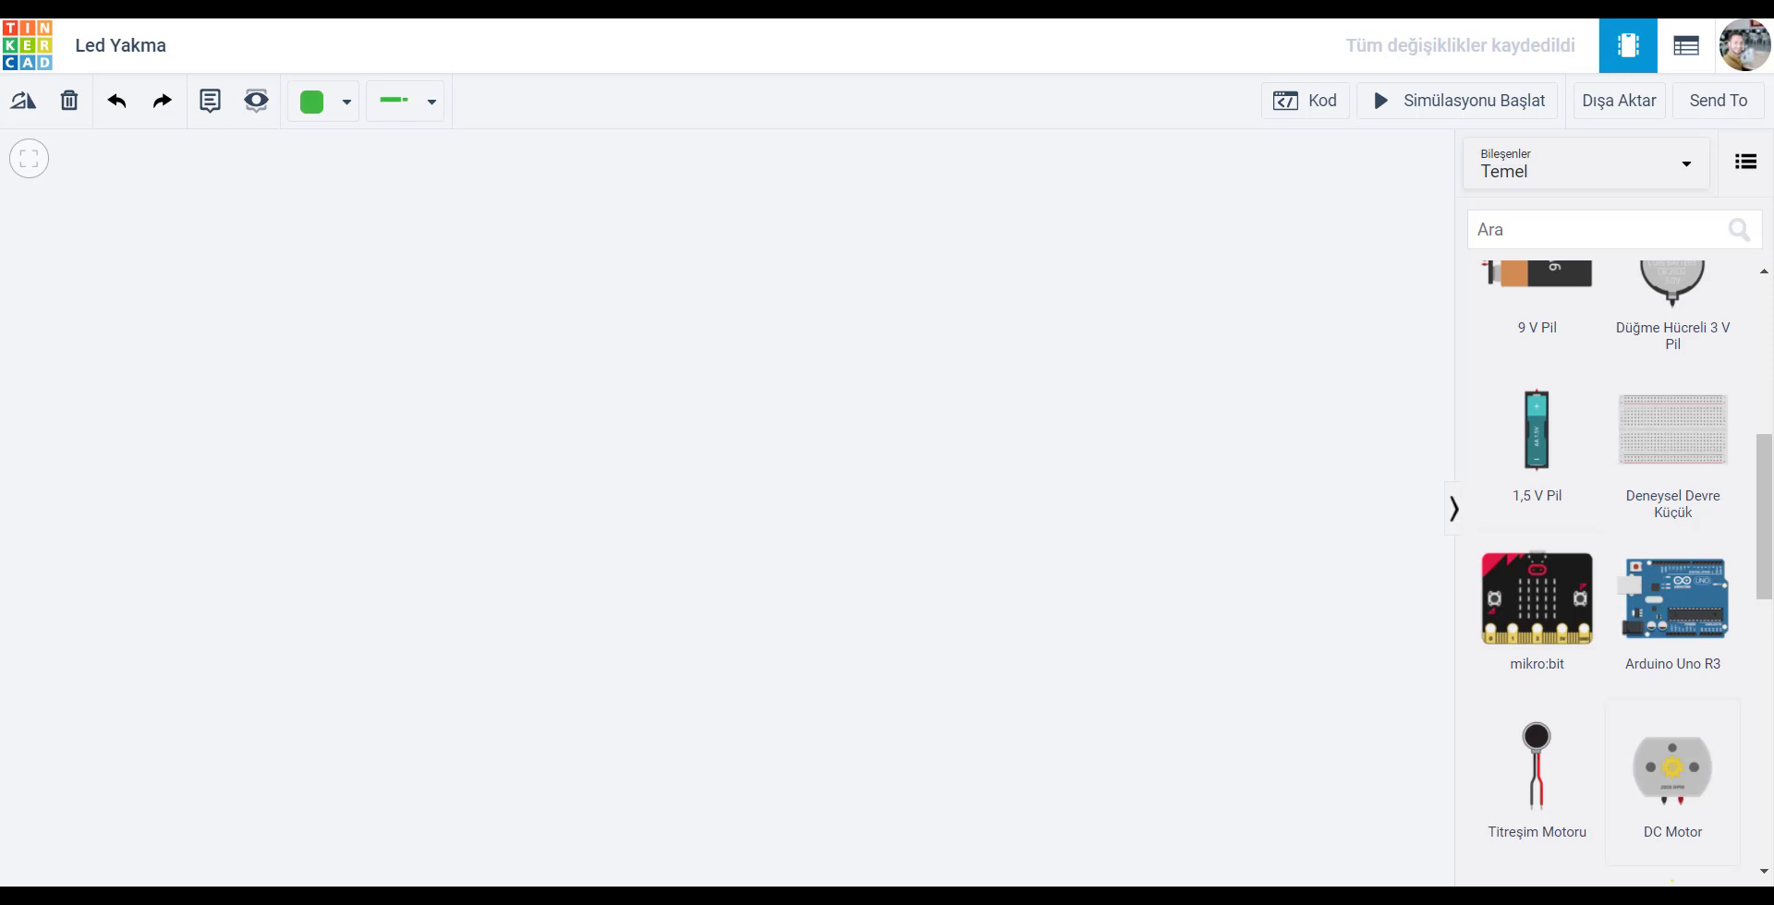
{"action": "left_click_drag", "start_coordinate": [1690, 617], "coordinate": [427, 419]}
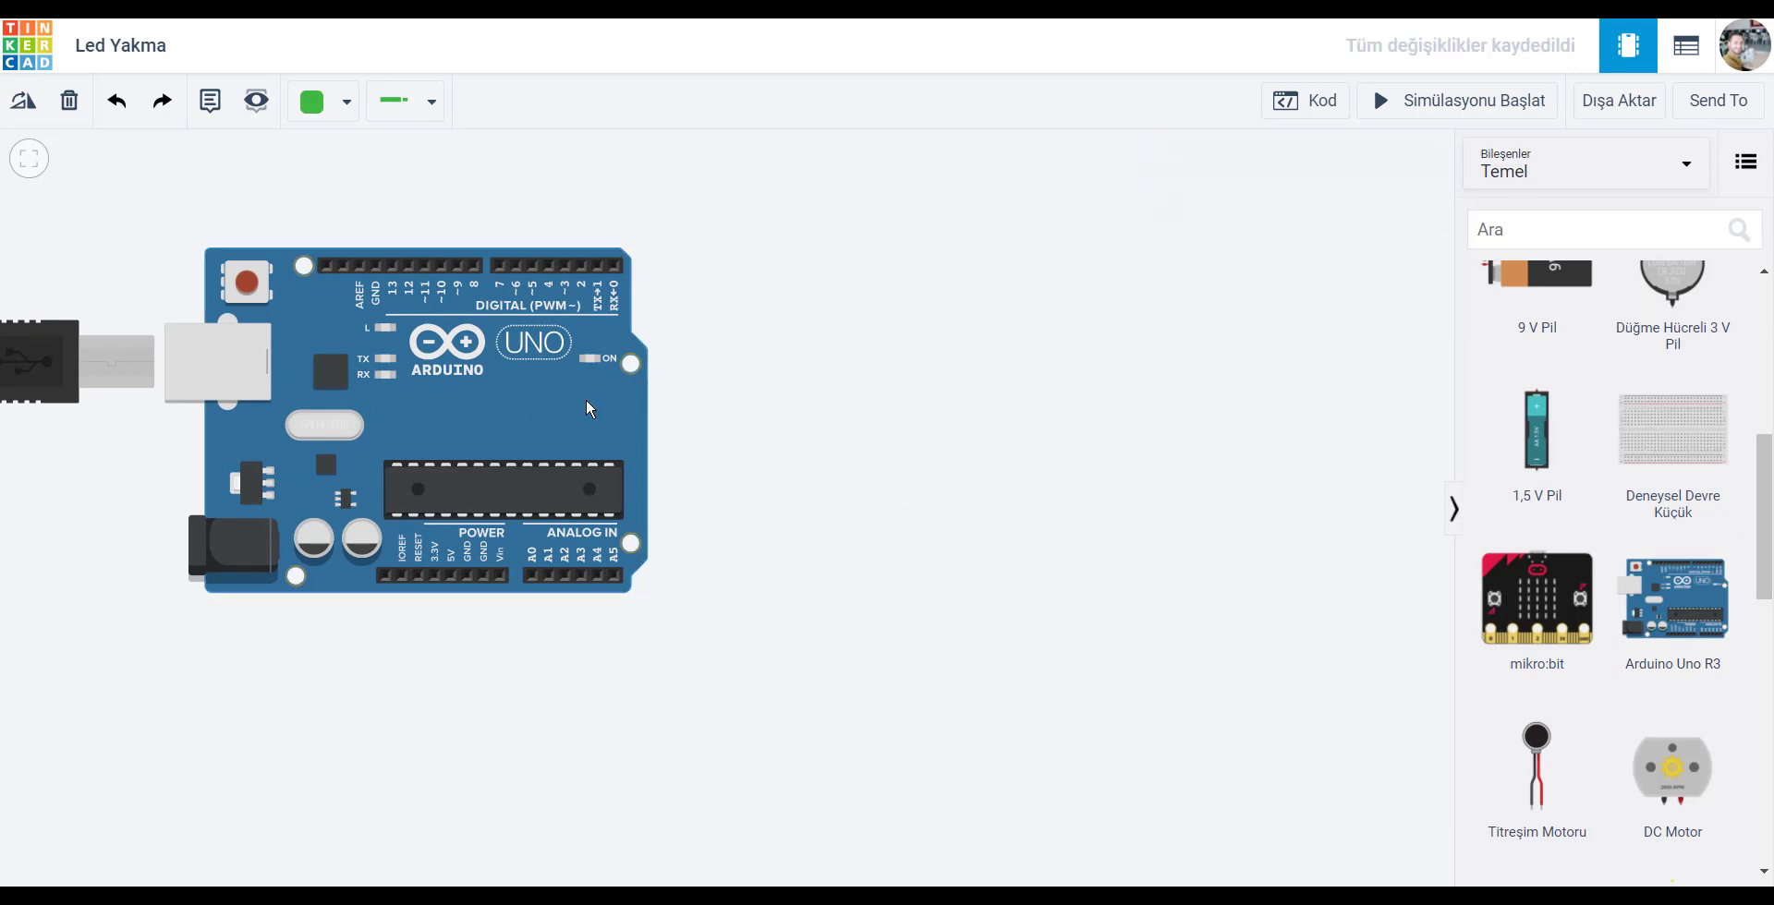
{"action": "left_click", "coordinate": [1007, 449]}
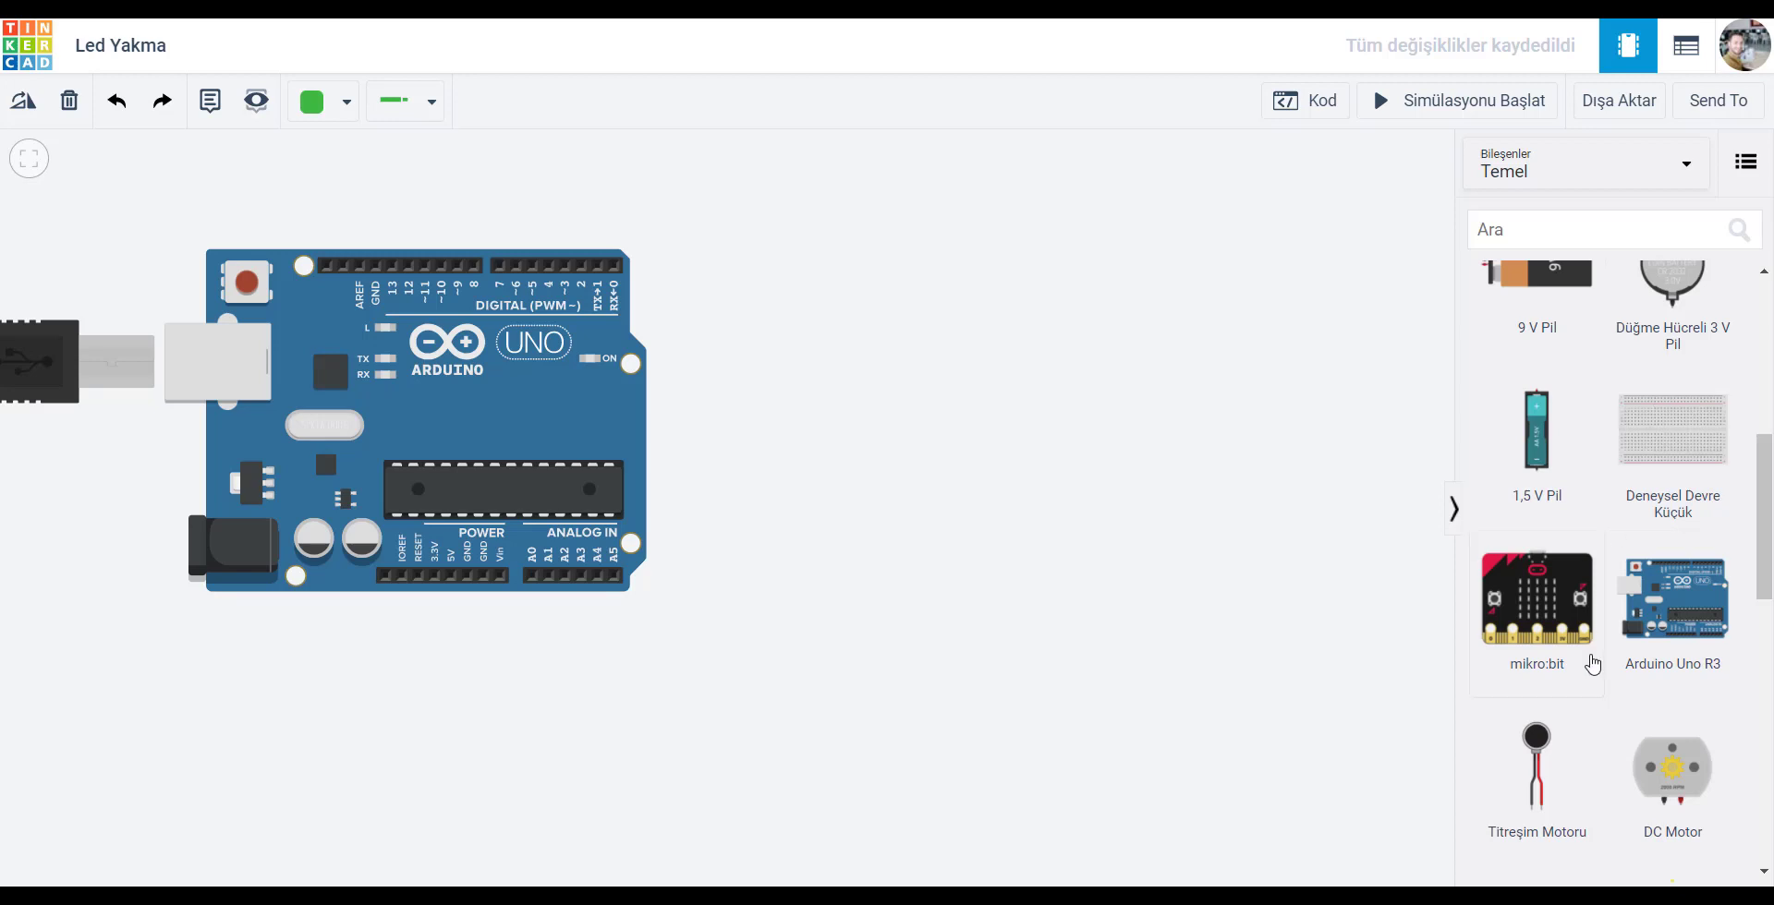
Place a small breadboard (Deneysel Devre Küçük) just to the right of the Arduino board.
{"action": "scroll", "coordinate": [1586, 665], "scroll_direction": "up", "scroll_amount": 1}
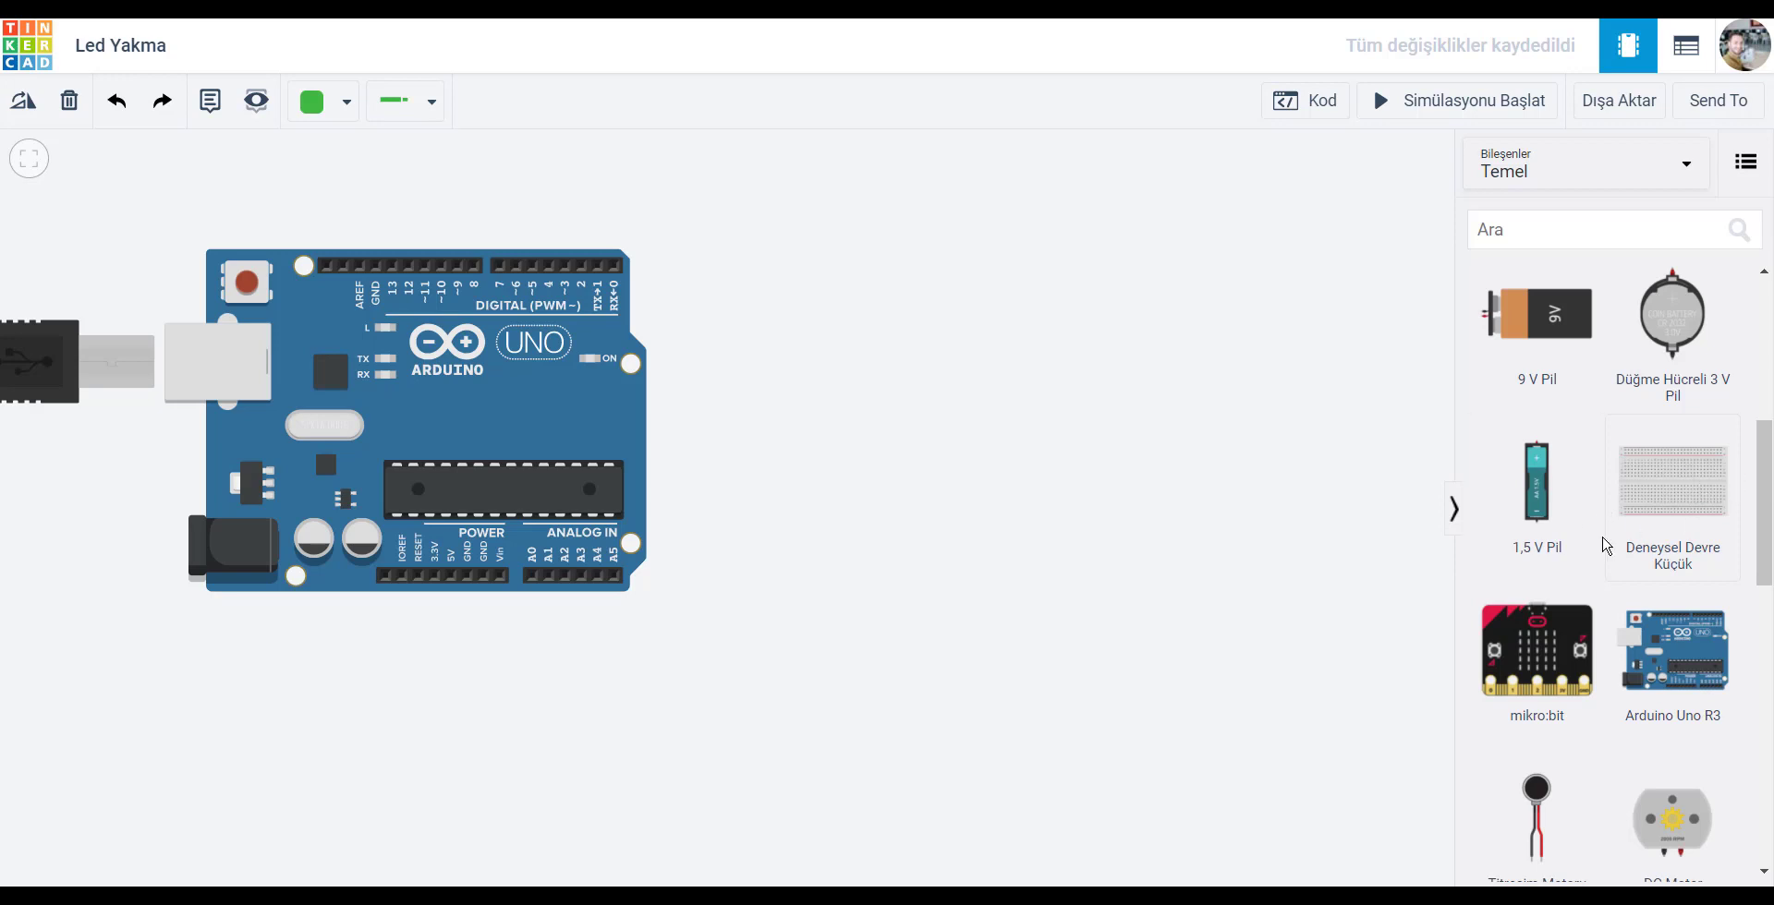
{"action": "left_click_drag", "start_coordinate": [1690, 481], "coordinate": [985, 432]}
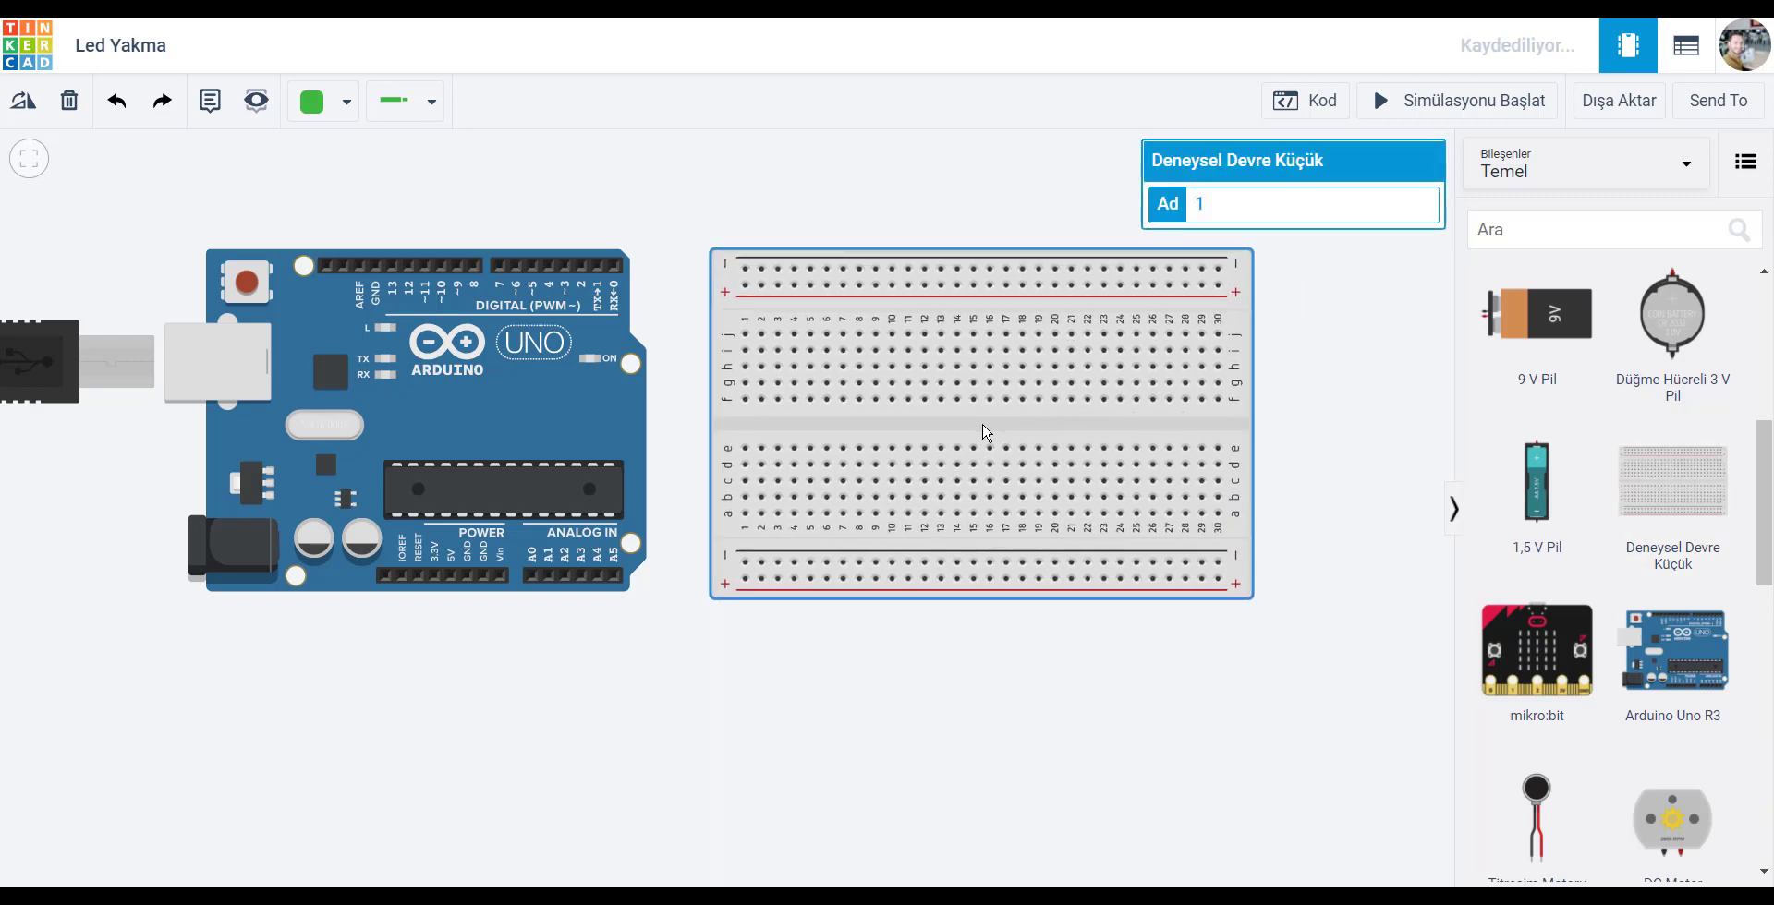
{"action": "left_click", "coordinate": [980, 682]}
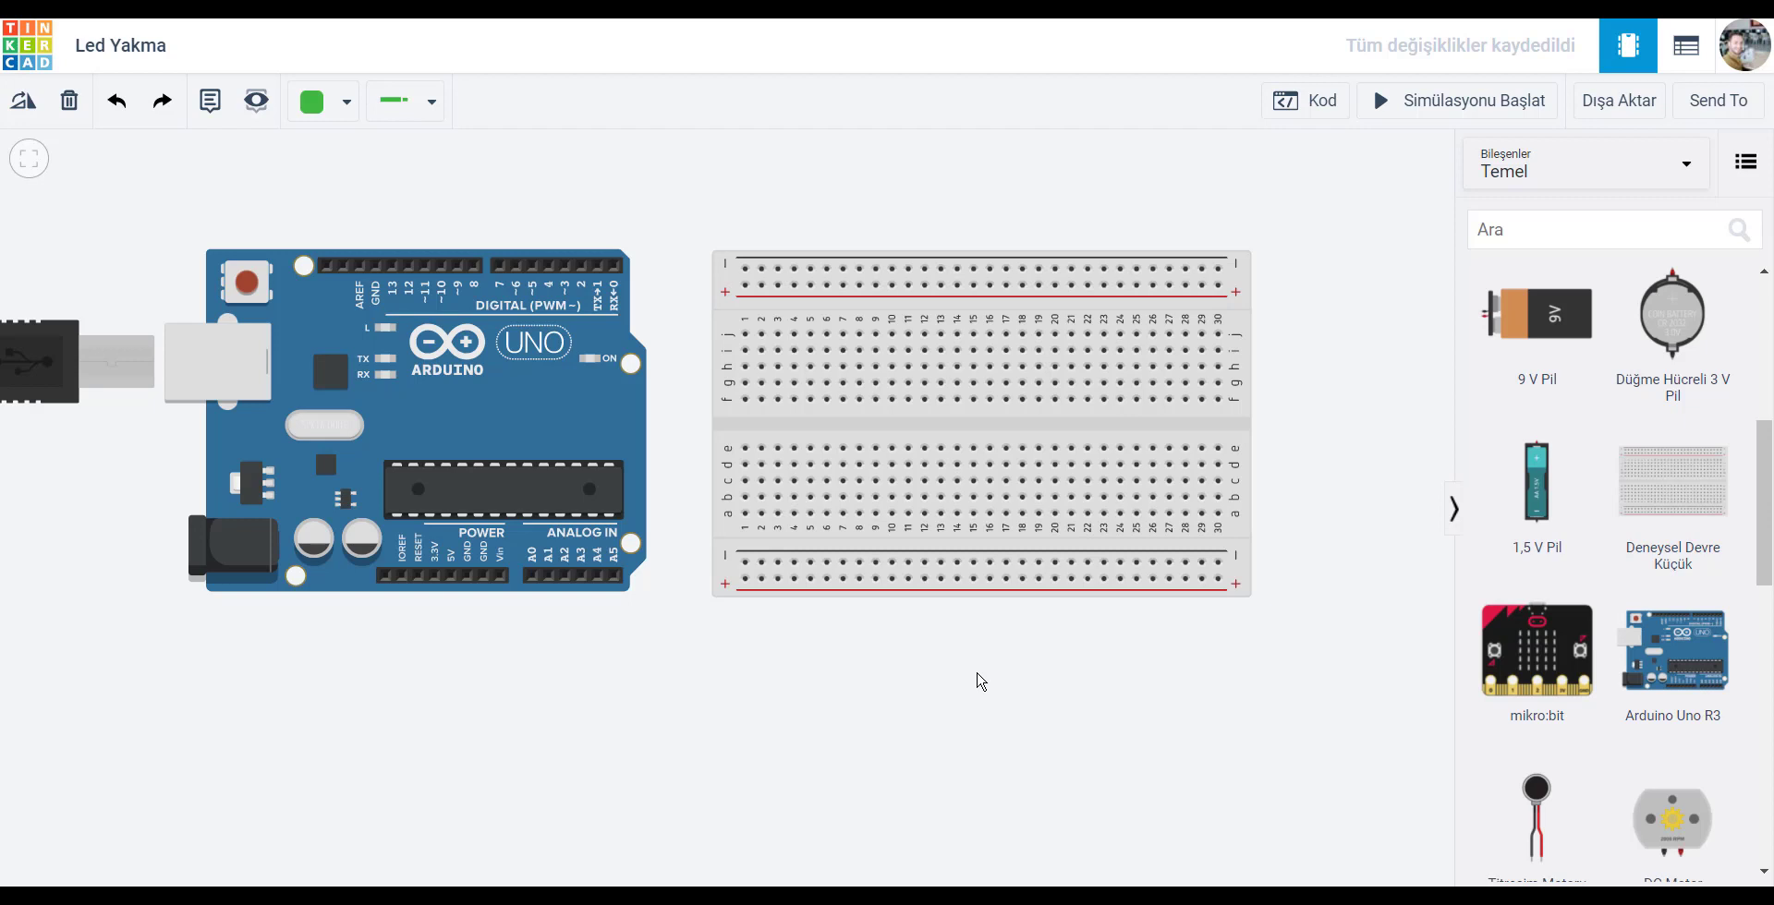
Place an LED just below the breadboard and check its colour options, keeping Kırmızı.
{"action": "scroll", "coordinate": [1650, 588], "scroll_direction": "up", "scroll_amount": 1}
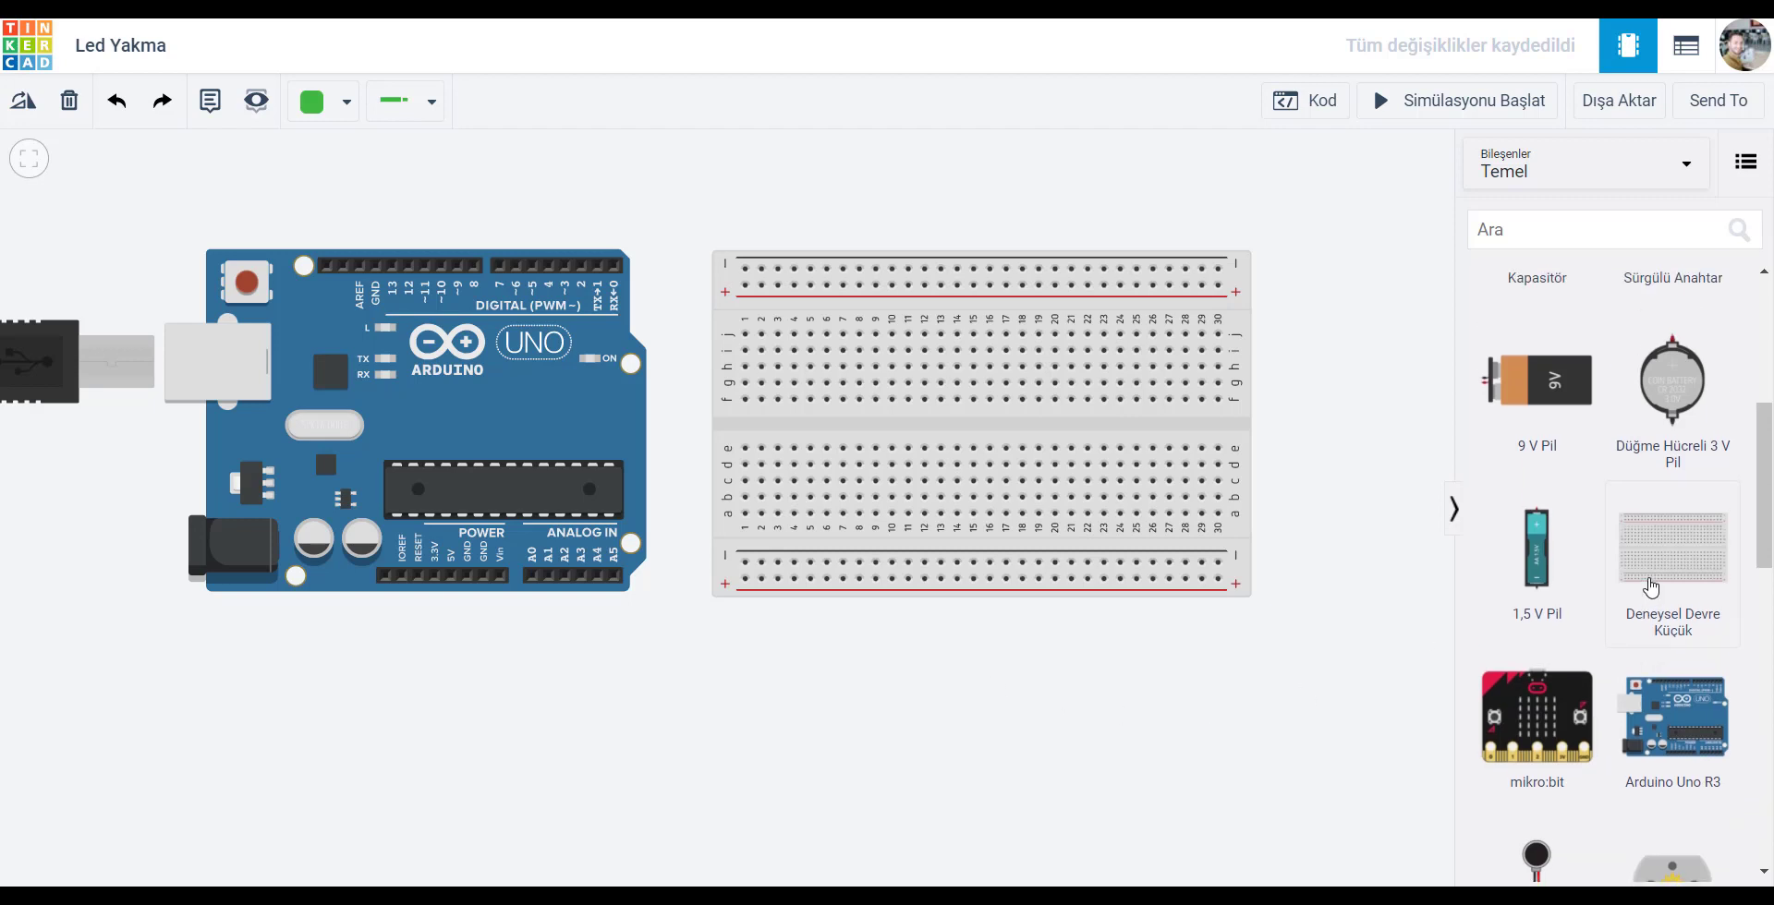
{"action": "scroll", "coordinate": [1651, 587], "scroll_direction": "up", "scroll_amount": 5}
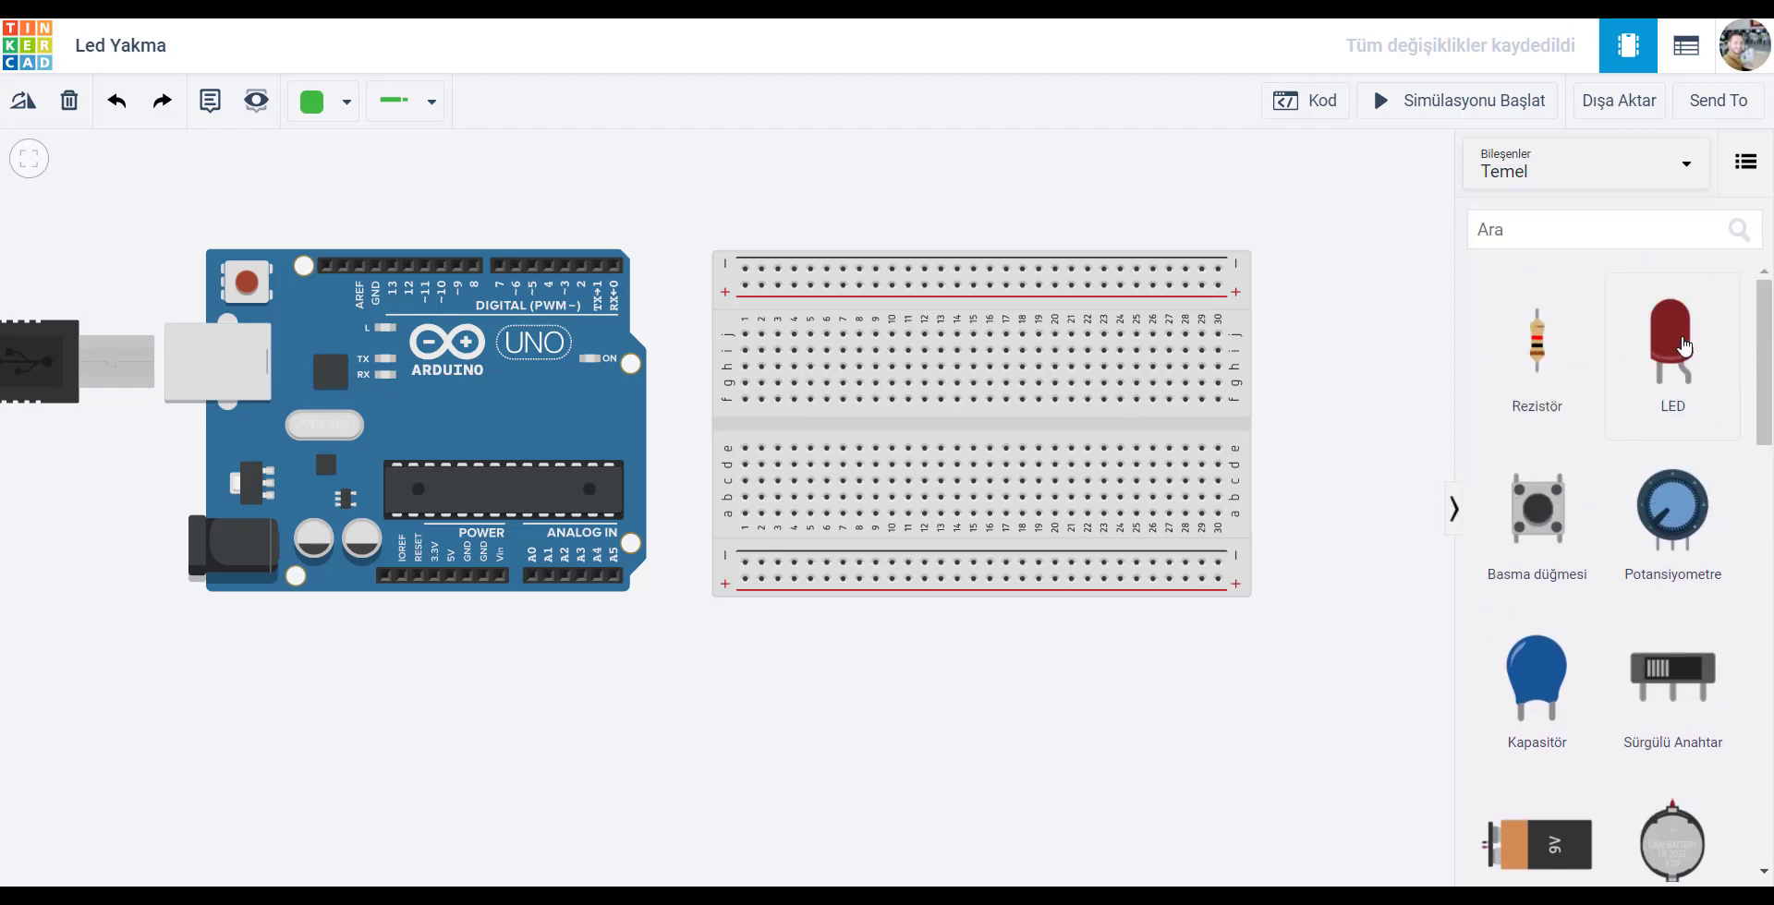
{"action": "left_click_drag", "start_coordinate": [1683, 347], "coordinate": [1034, 672]}
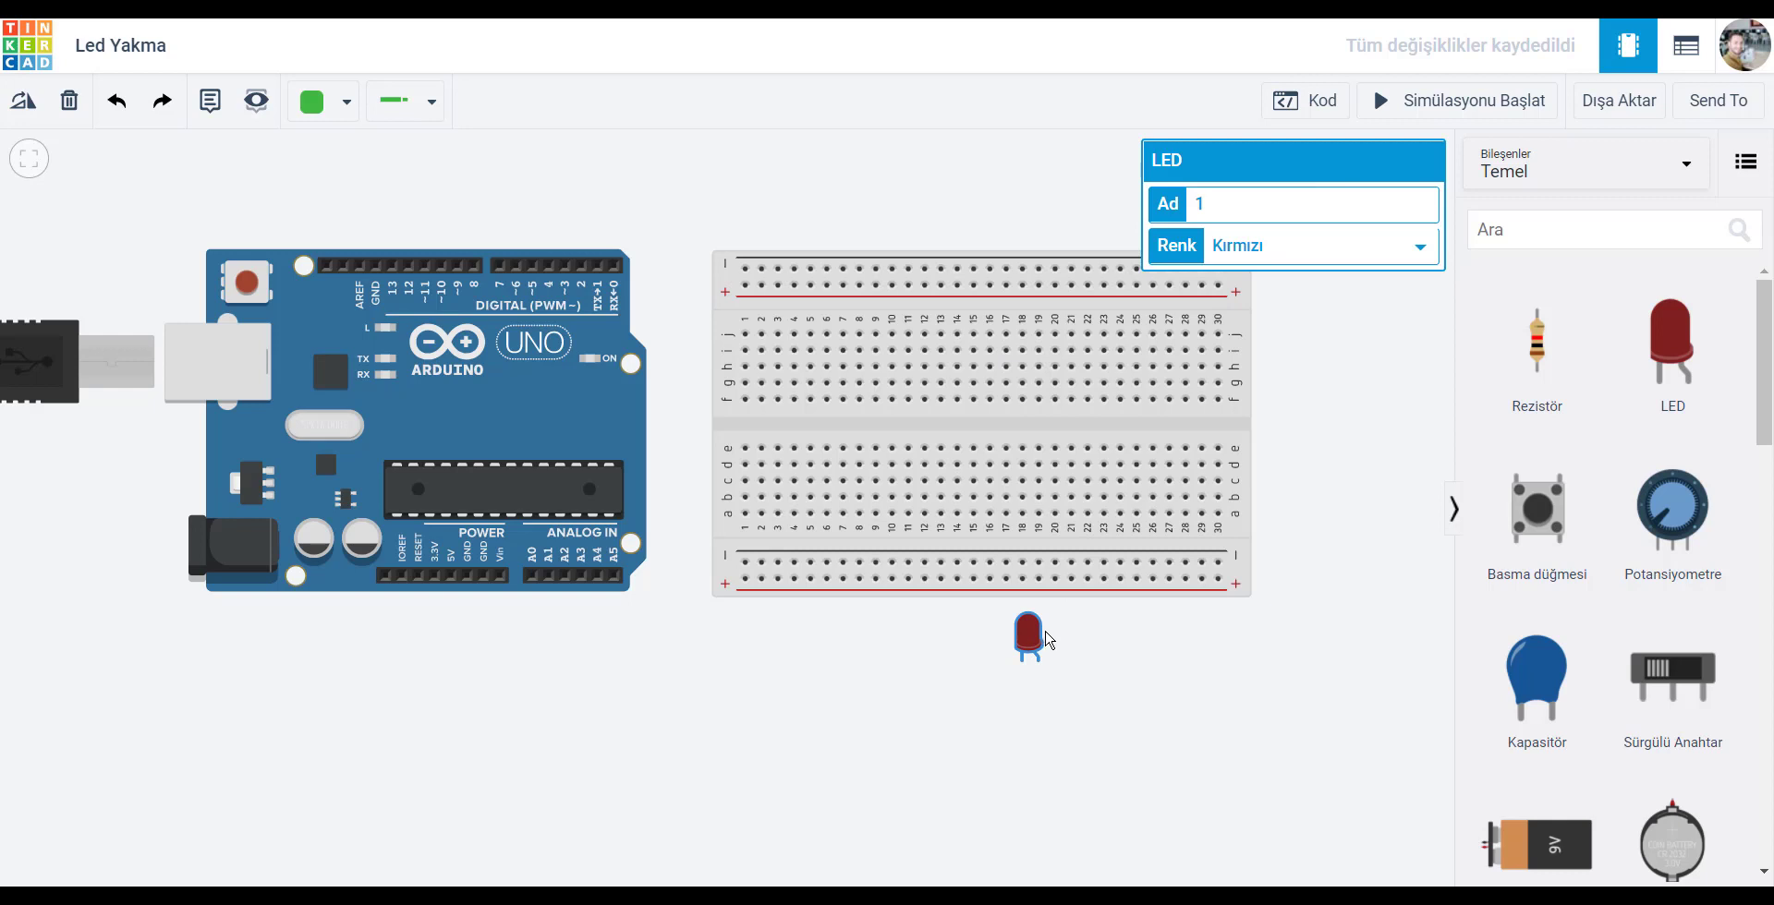
{"action": "left_click", "coordinate": [1385, 249]}
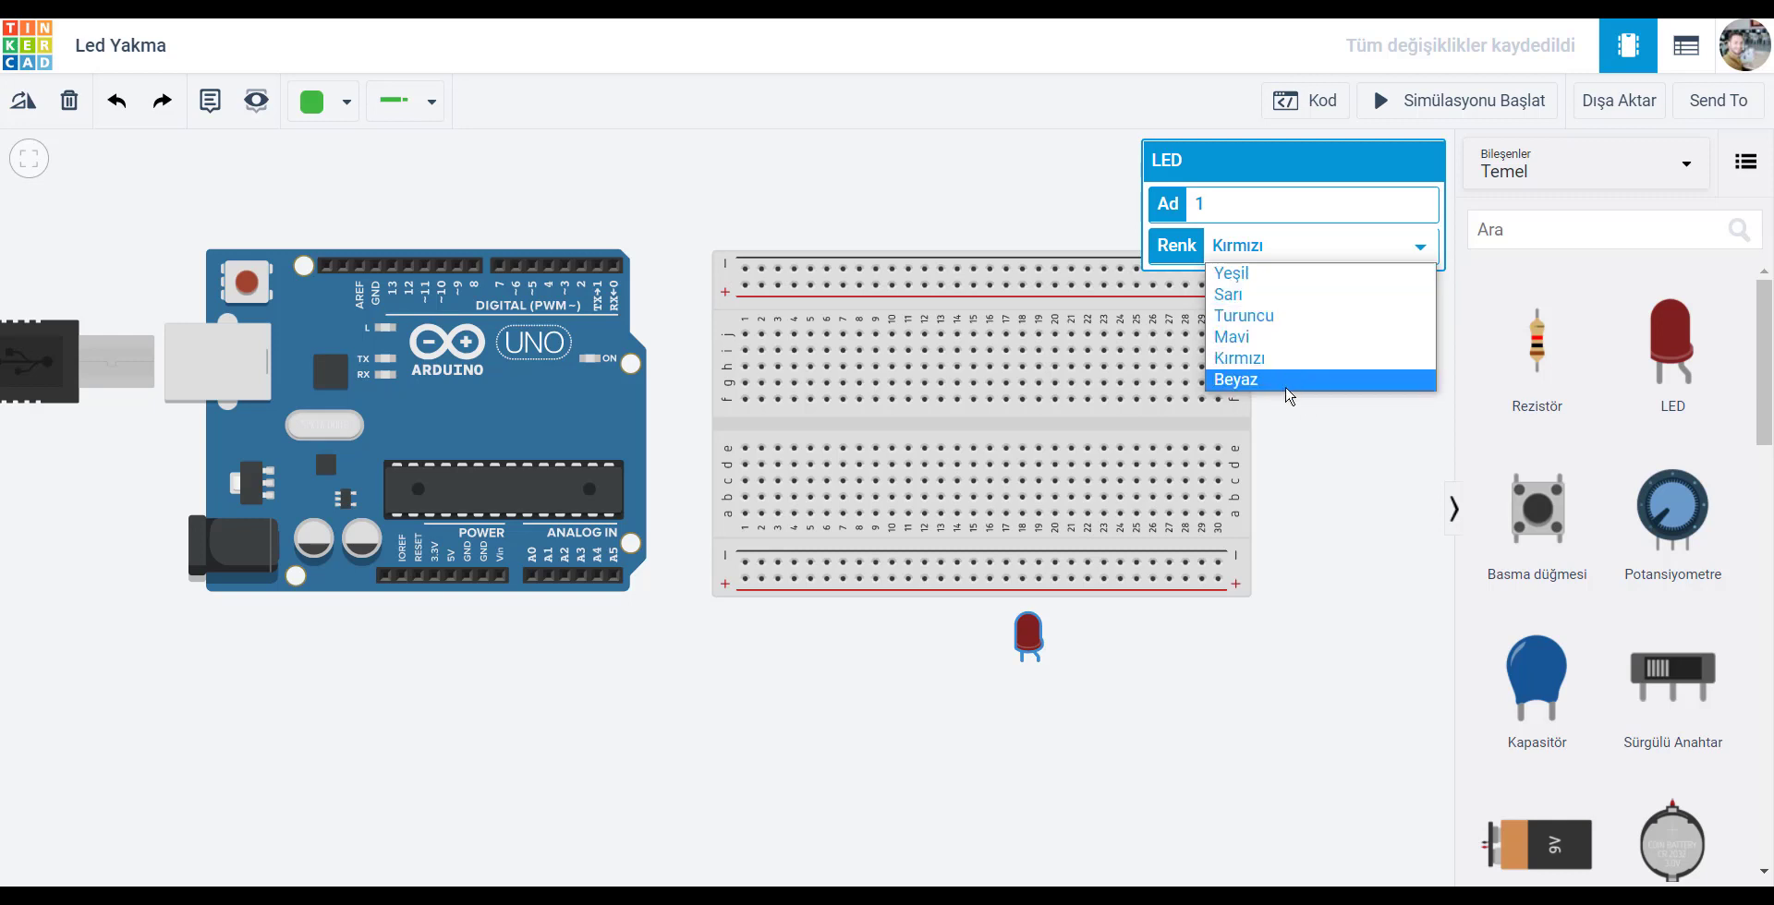
{"action": "left_click", "coordinate": [1321, 476]}
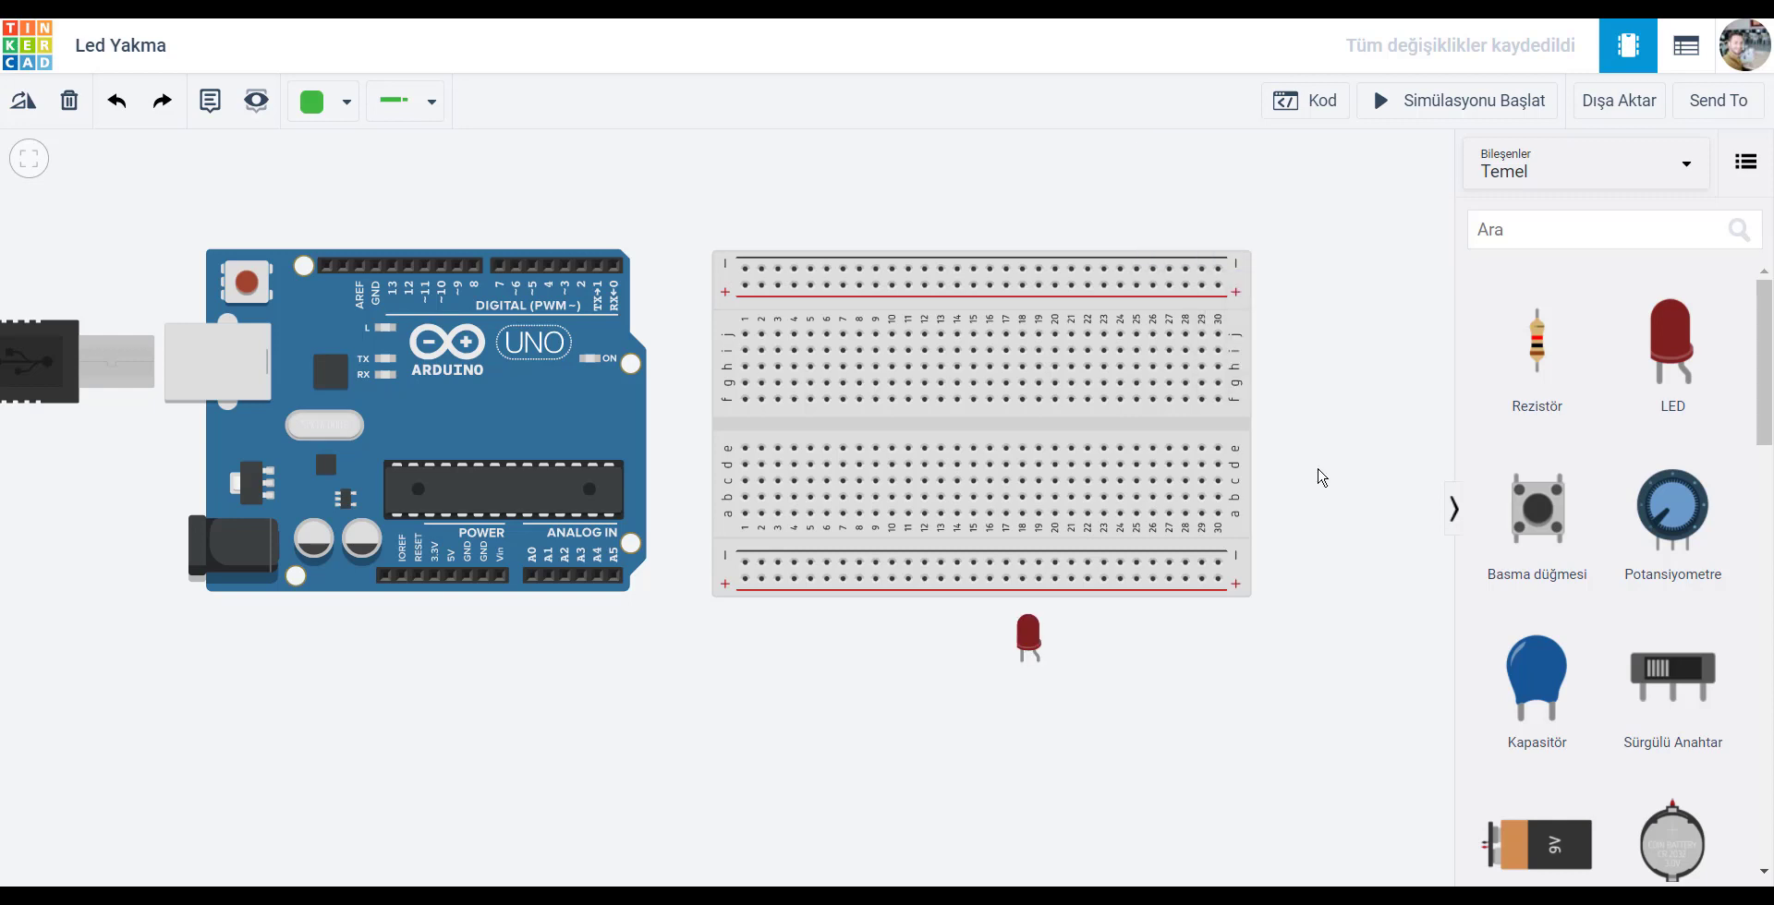
Move the red LED onto the breadboard so its legs sit in row d, columns 9 and 10.
{"action": "scroll", "coordinate": [1098, 724], "scroll_direction": "up", "scroll_amount": 4}
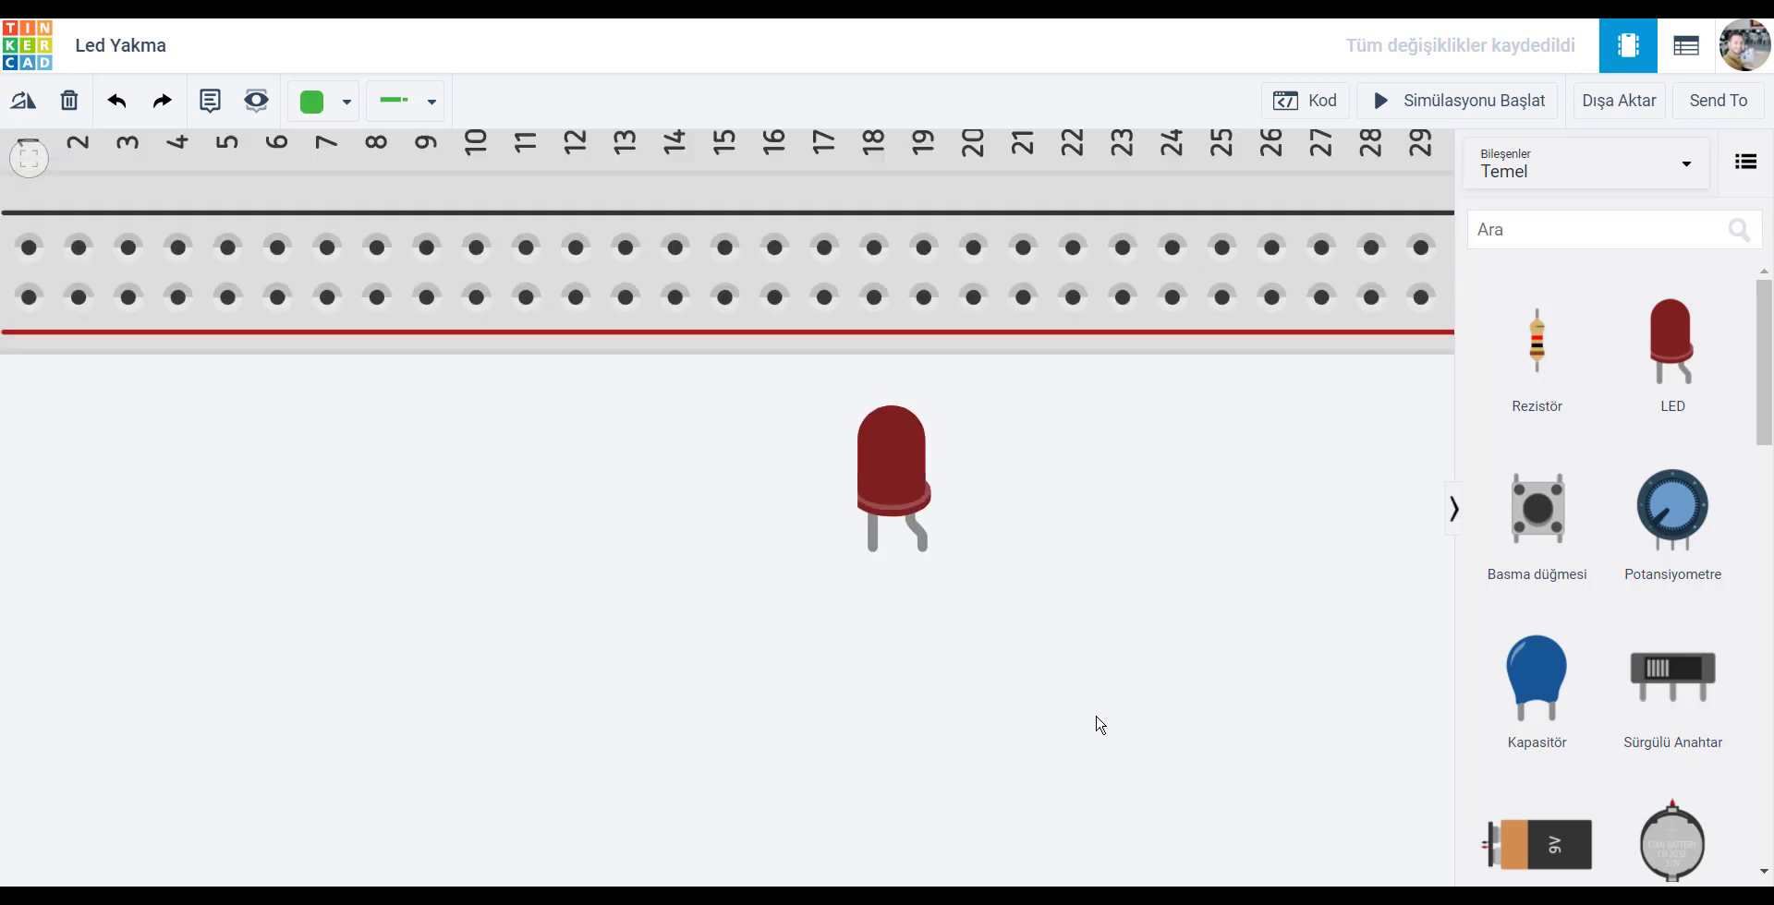
{"action": "scroll", "coordinate": [1098, 725], "scroll_direction": "down", "scroll_amount": 5}
{"action": "scroll", "coordinate": [1097, 724], "scroll_direction": "up", "scroll_amount": 4}
{"action": "scroll", "coordinate": [1097, 724], "scroll_direction": "down", "scroll_amount": 1}
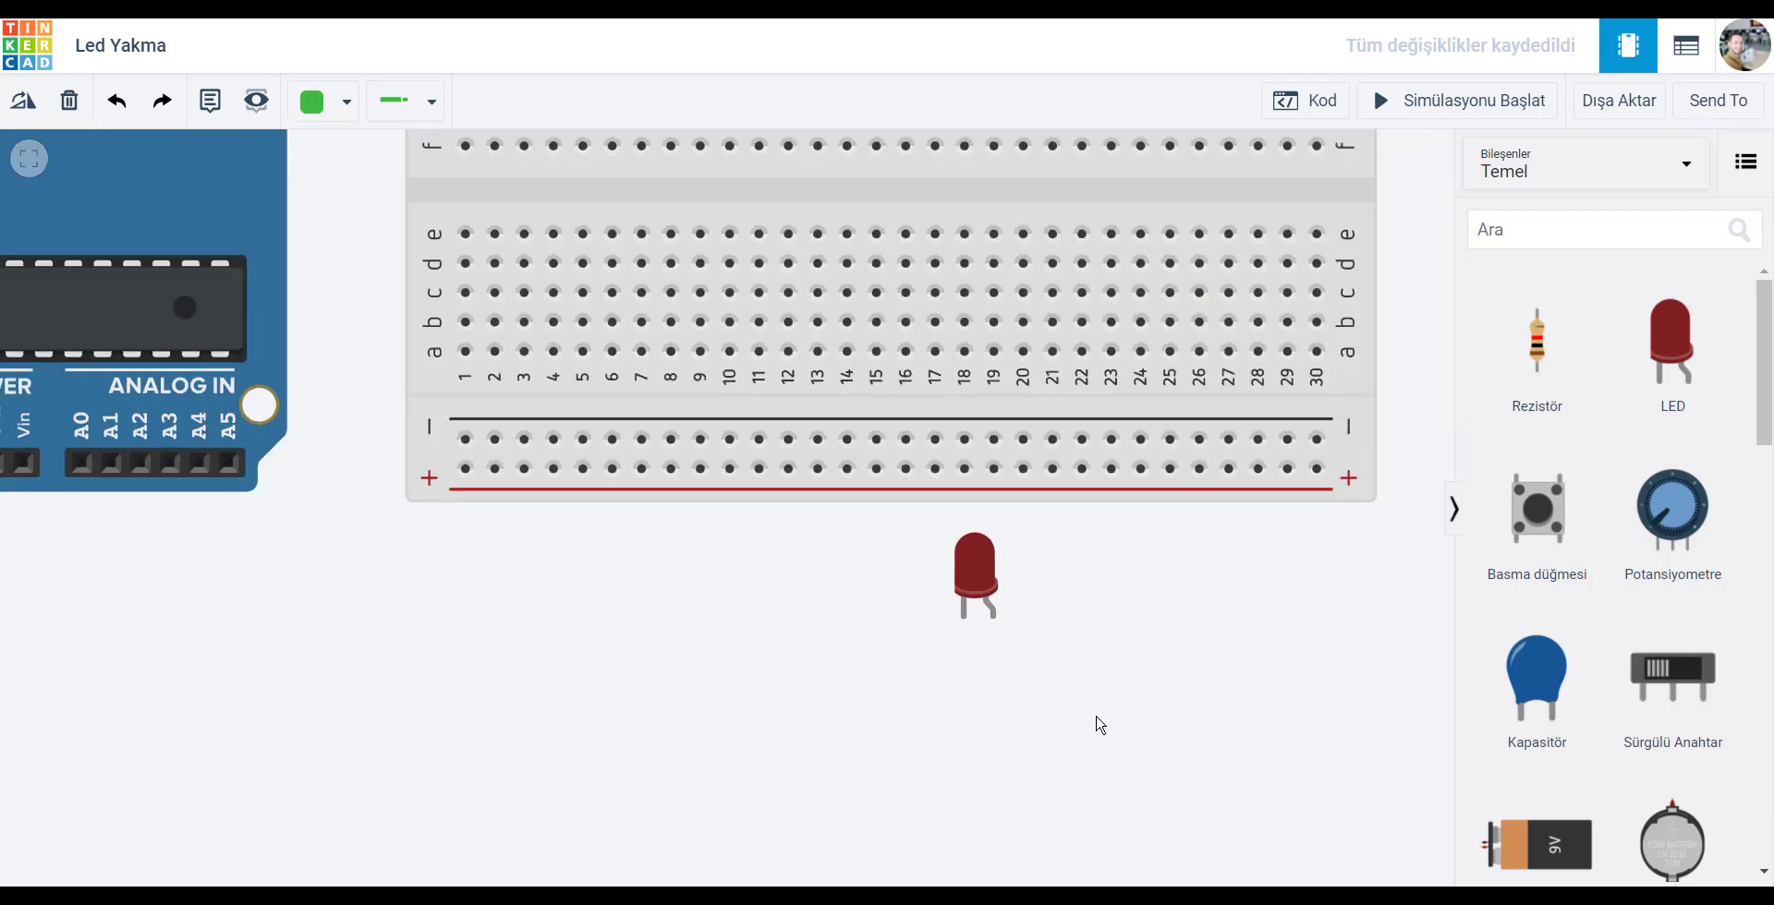
{"action": "scroll", "coordinate": [1098, 724], "scroll_direction": "down", "scroll_amount": 1}
{"action": "scroll", "coordinate": [1098, 725], "scroll_direction": "up", "scroll_amount": 3}
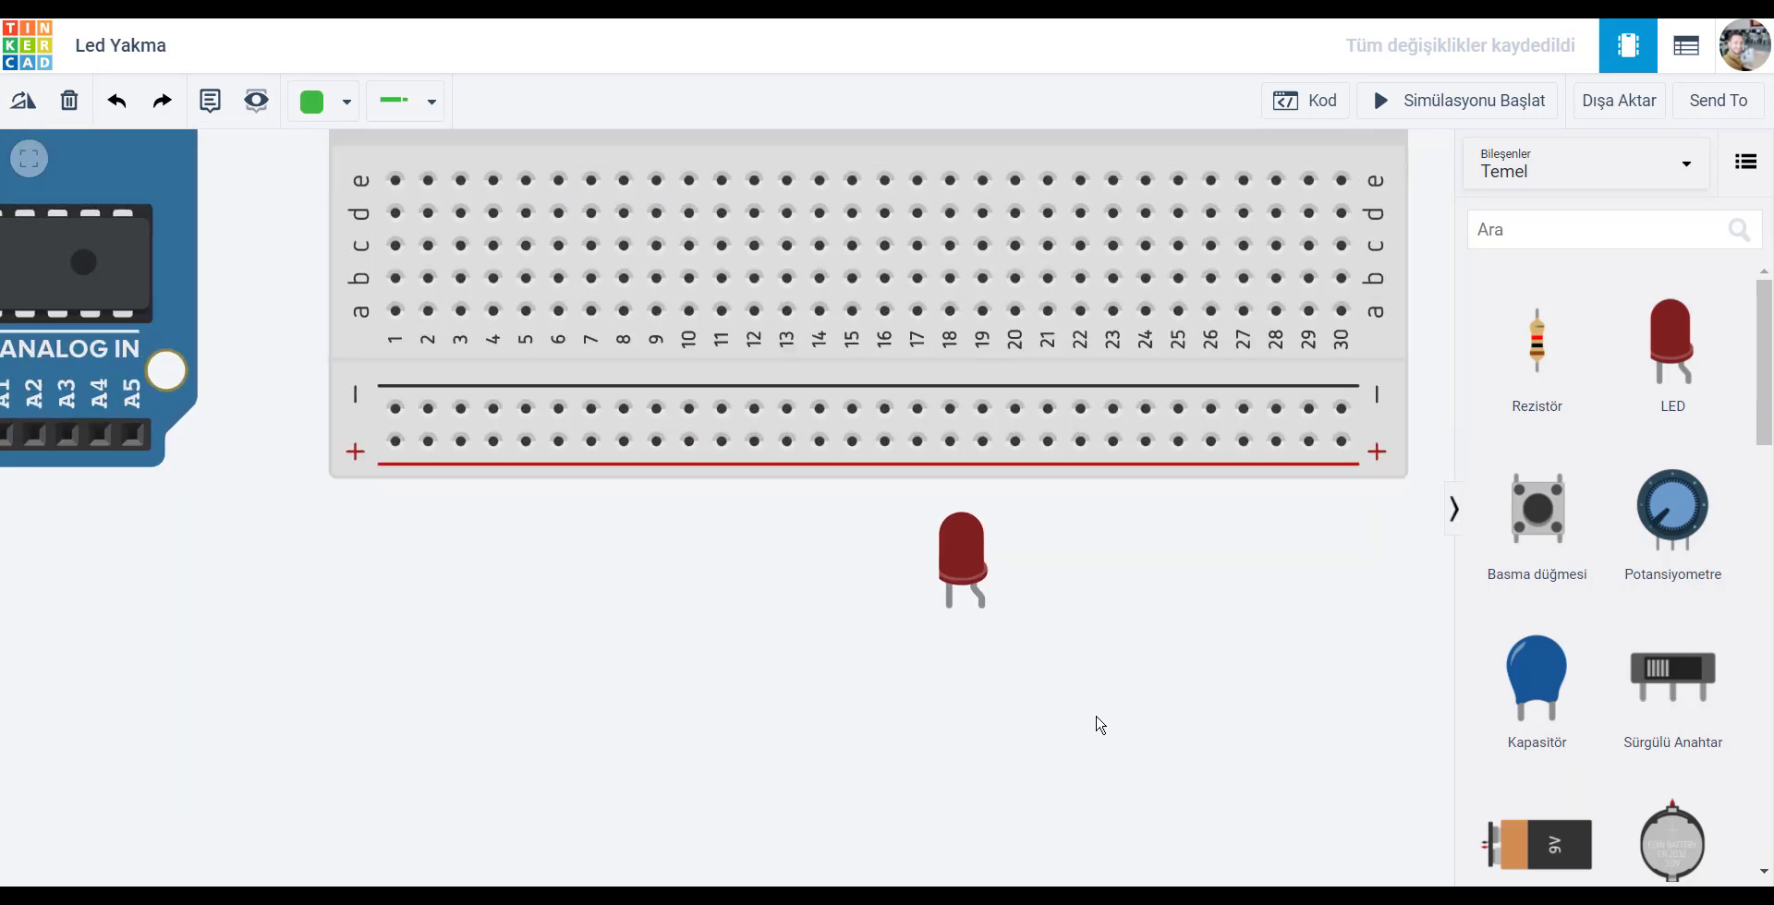
{"action": "scroll", "coordinate": [1097, 725], "scroll_direction": "down", "scroll_amount": 5}
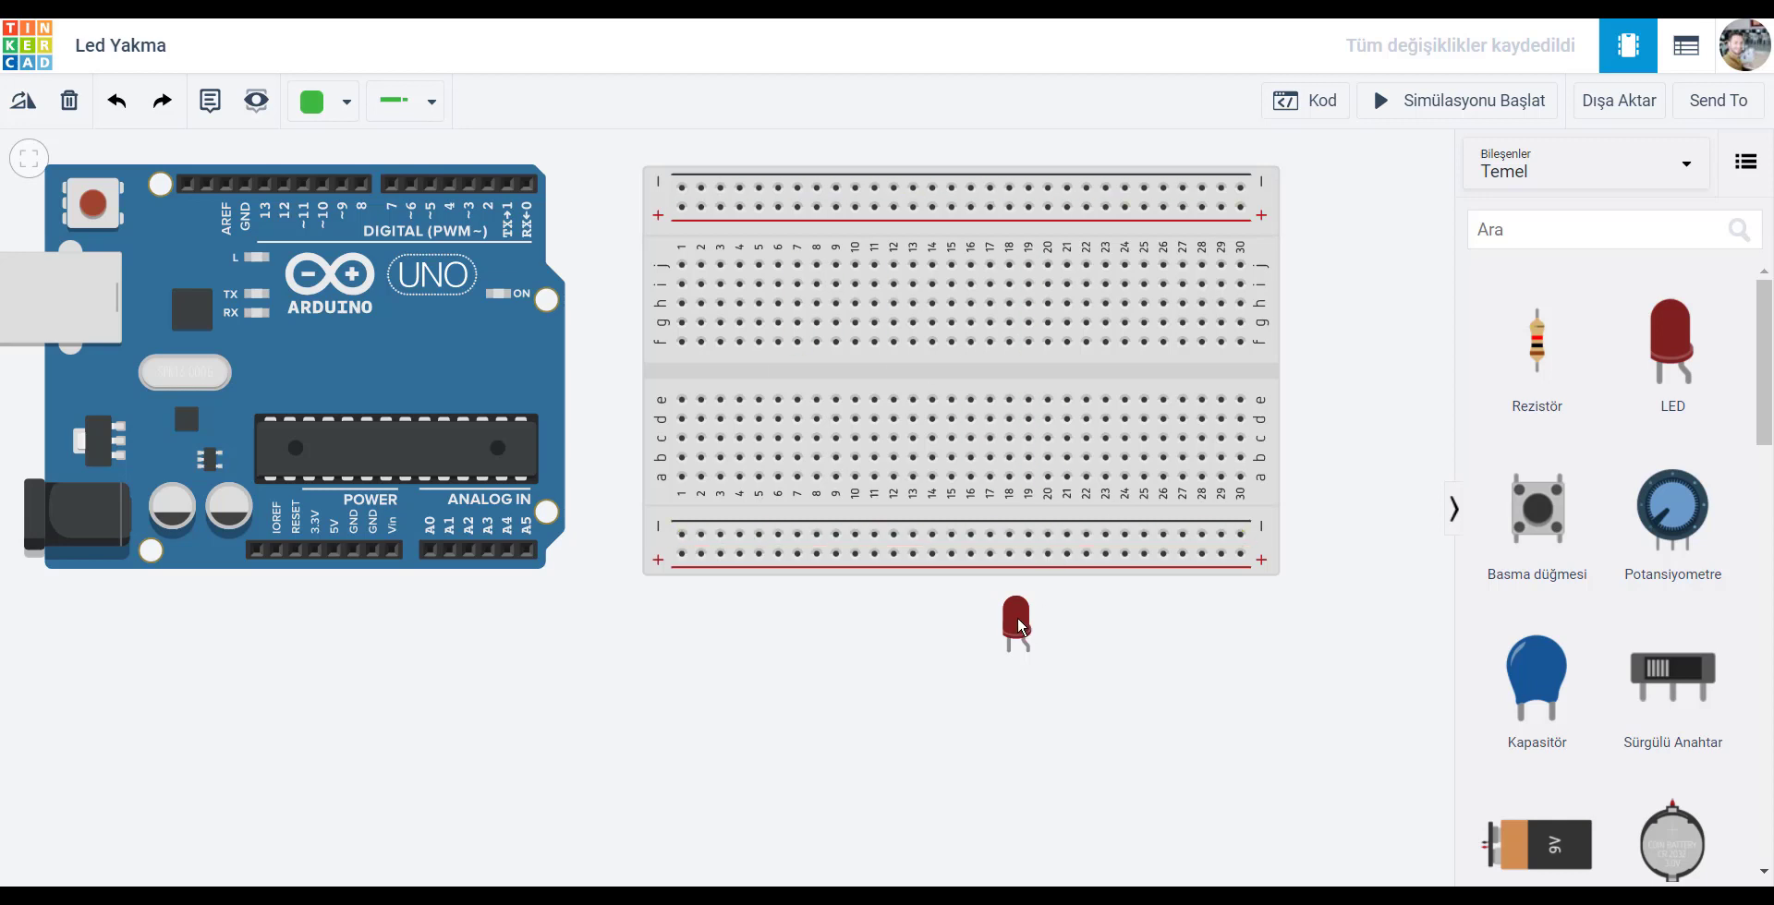
{"action": "left_click_drag", "start_coordinate": [1016, 624], "coordinate": [843, 397]}
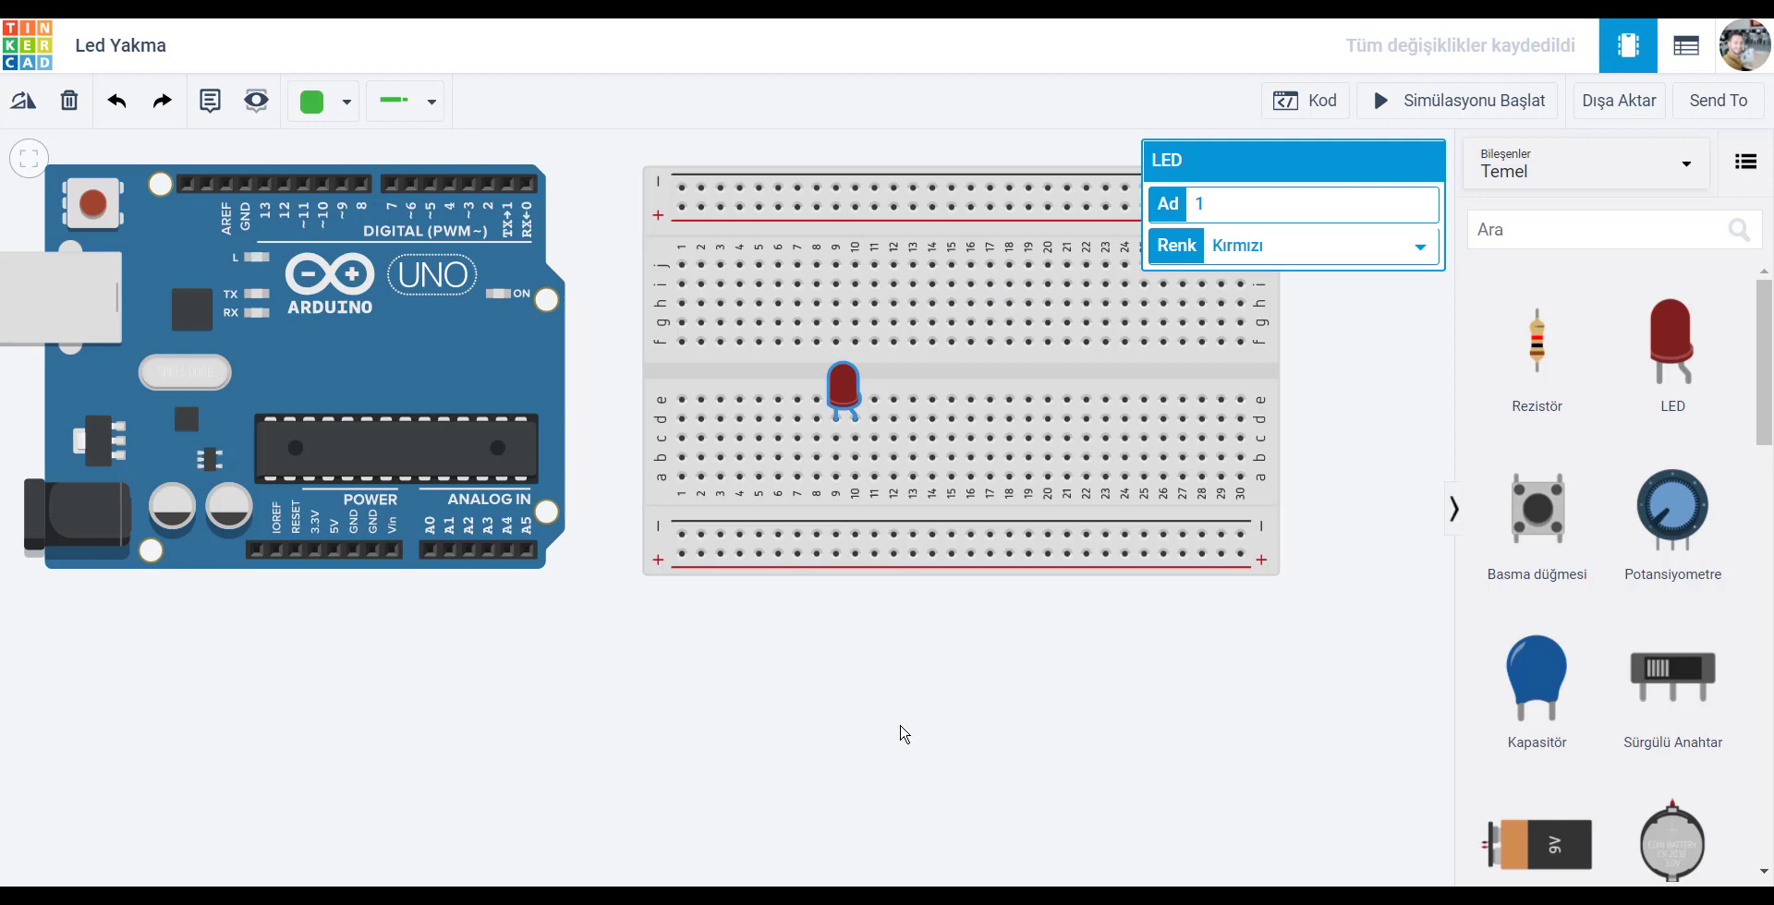
{"action": "left_click", "coordinate": [1035, 644]}
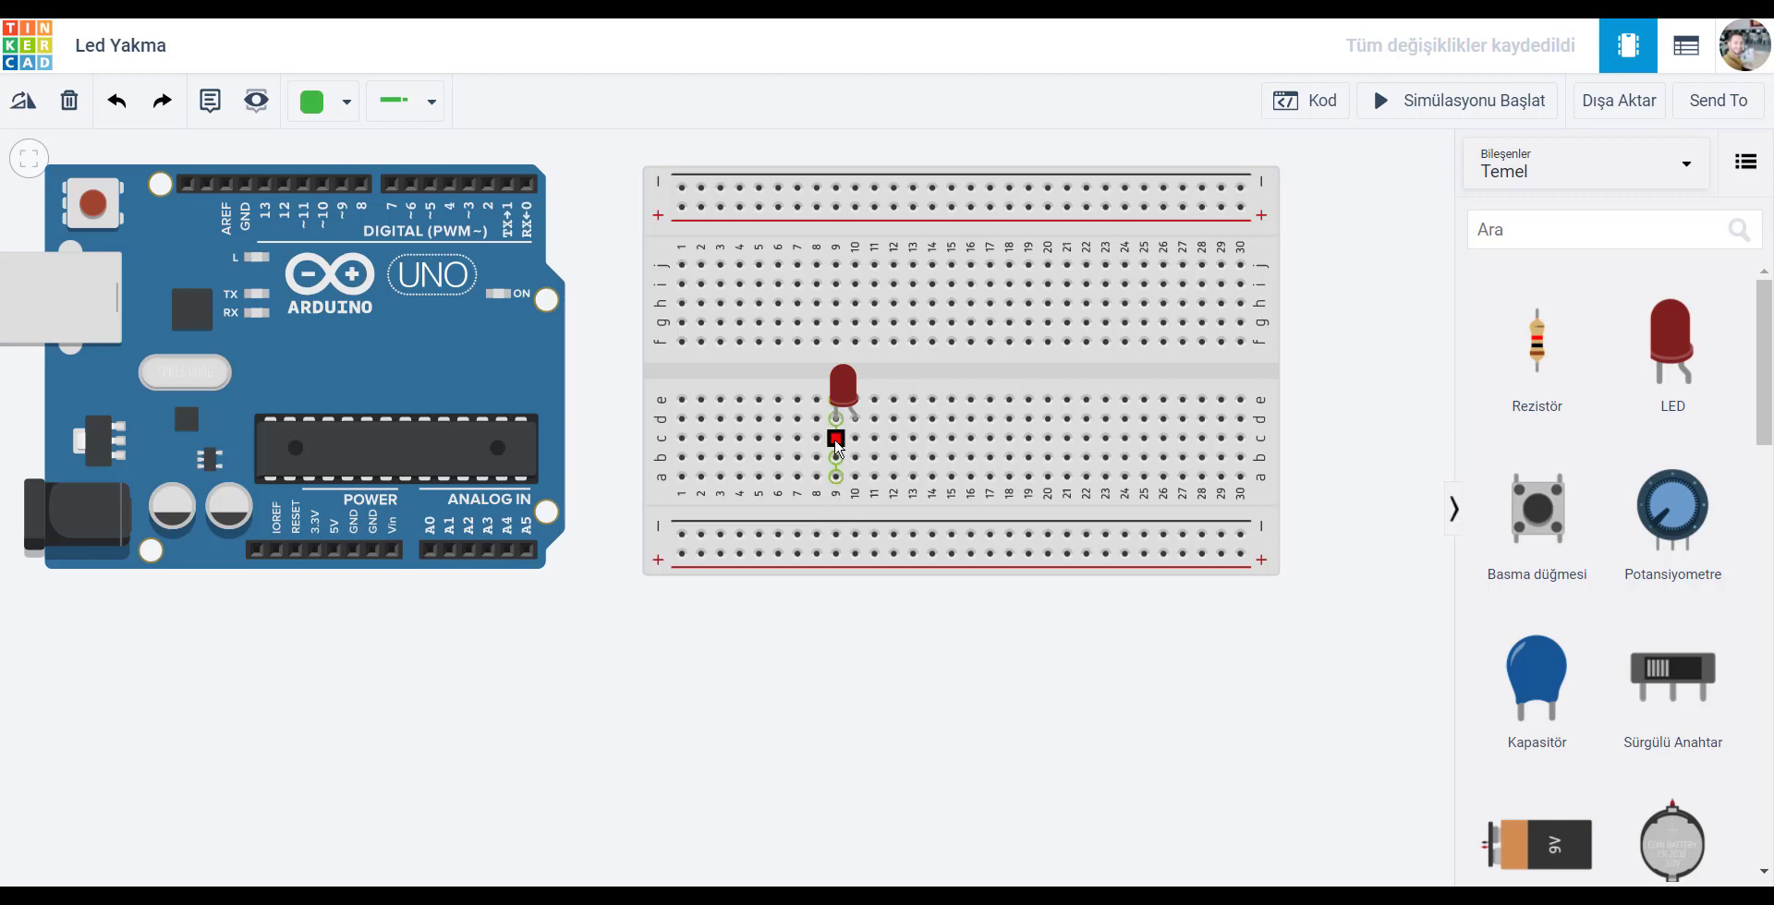
Wire breadboard hole c9 below the LED's left leg to the Arduino GND pin beside Vin, and colour the wire yellow (Sarı).
{"action": "left_click", "coordinate": [835, 440]}
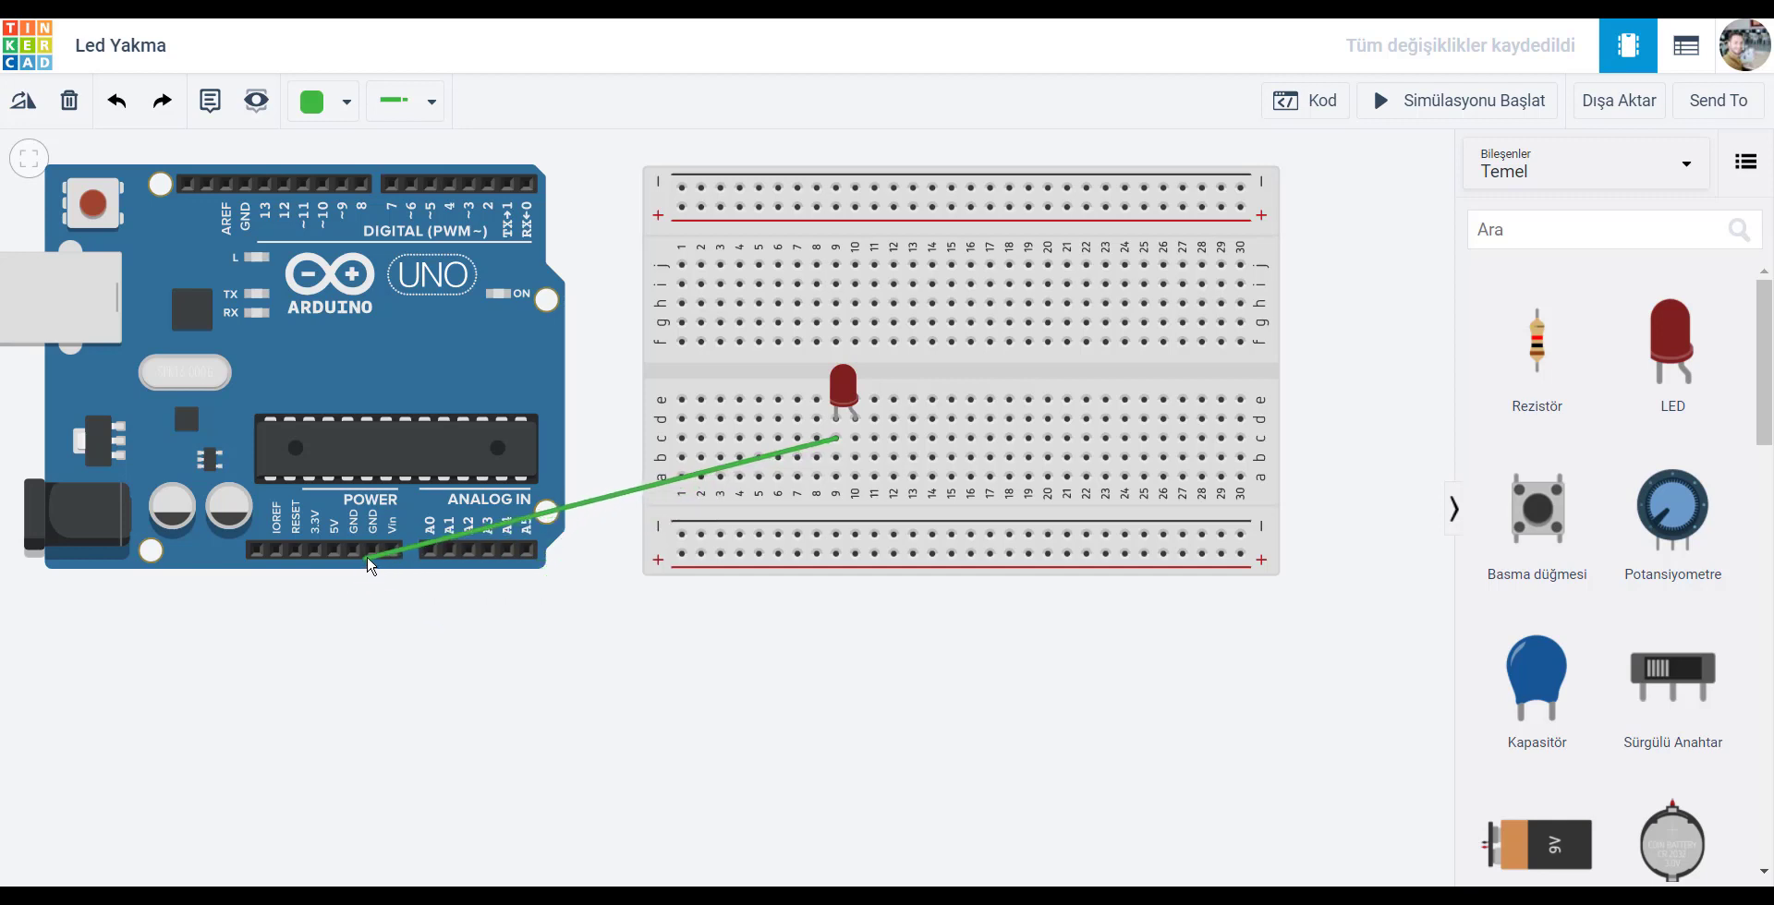
{"action": "left_click", "coordinate": [372, 551]}
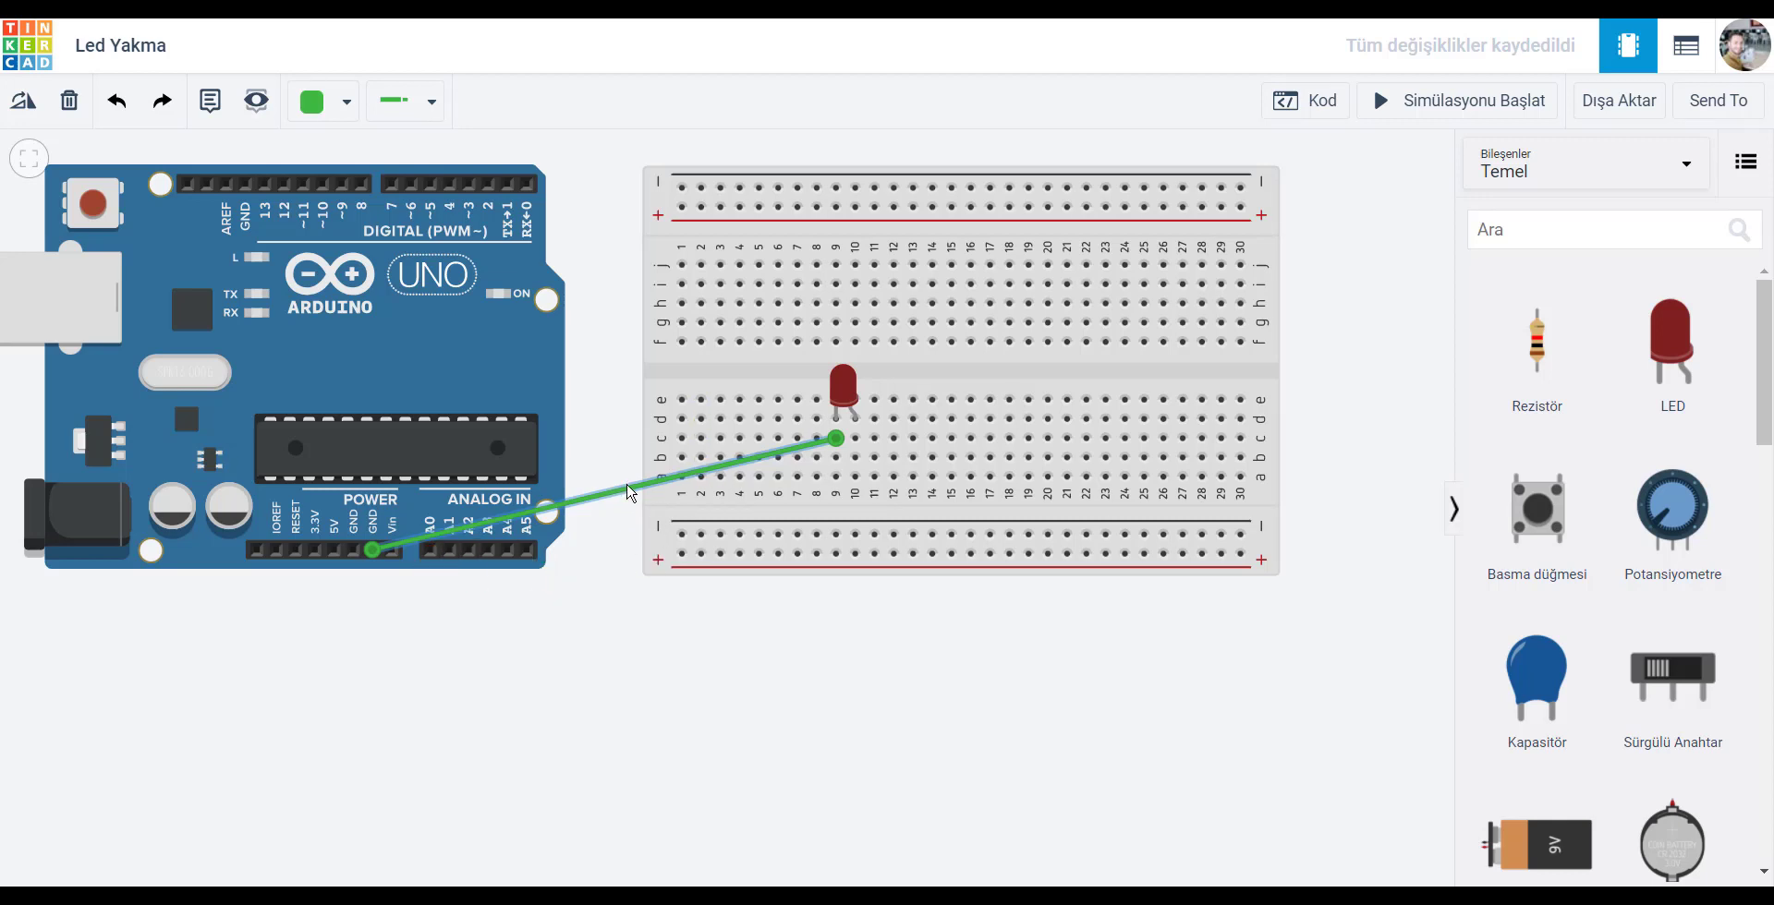
{"action": "left_click", "coordinate": [325, 109]}
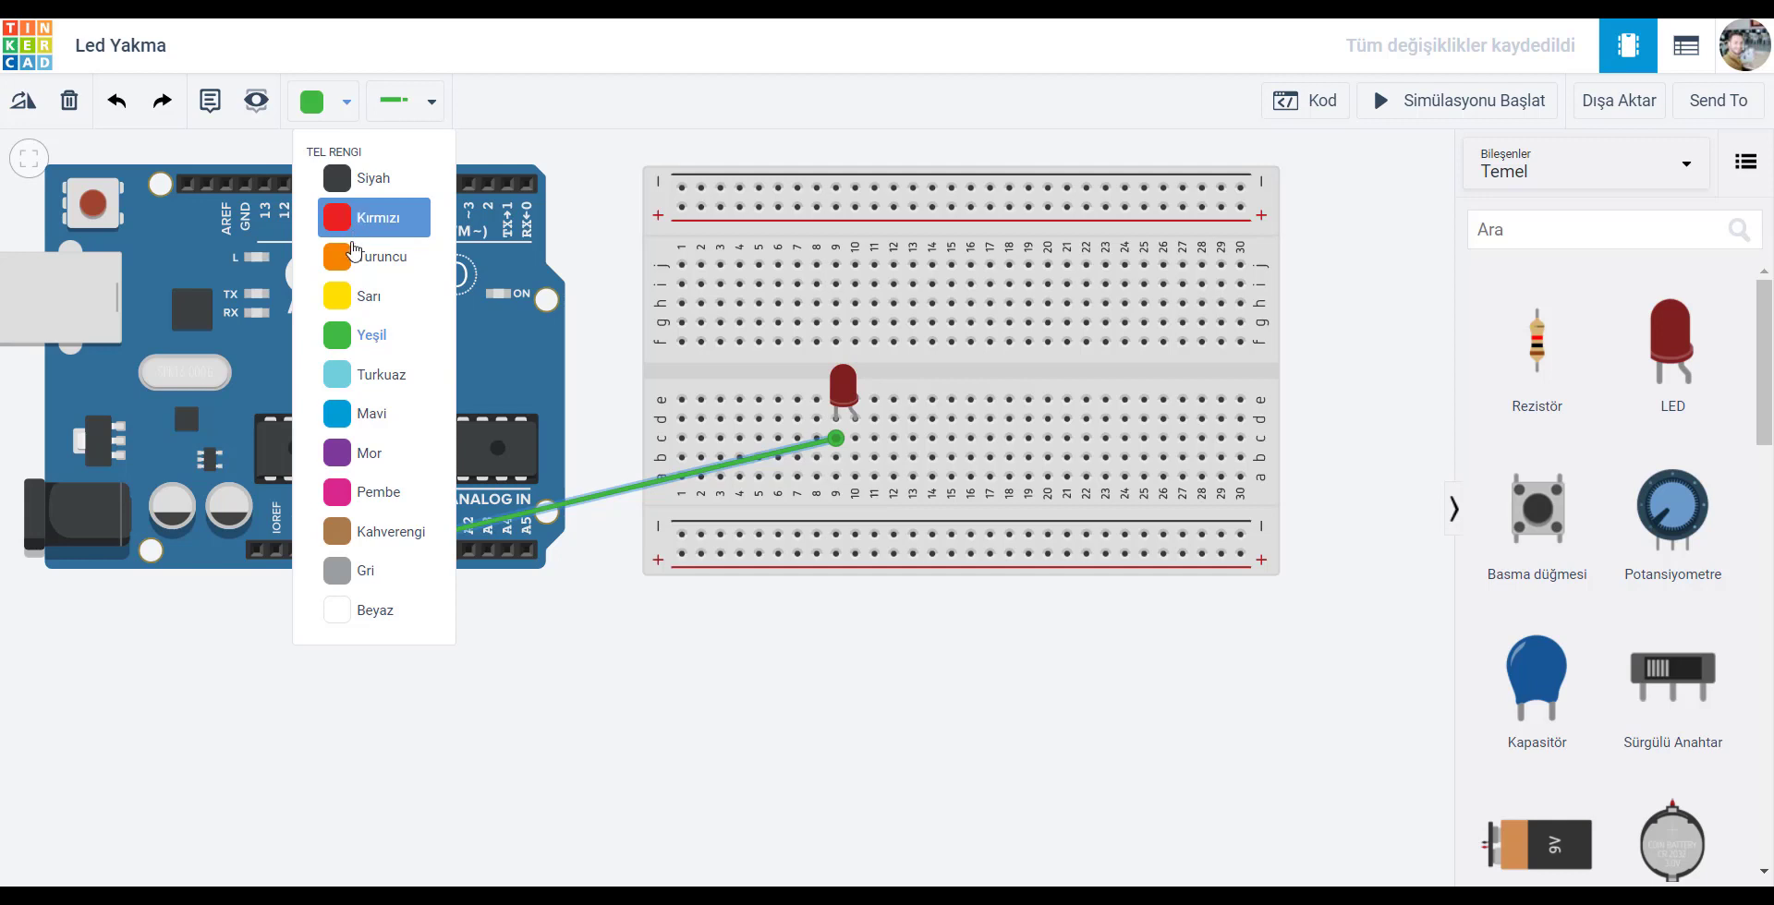
{"action": "left_click", "coordinate": [355, 296]}
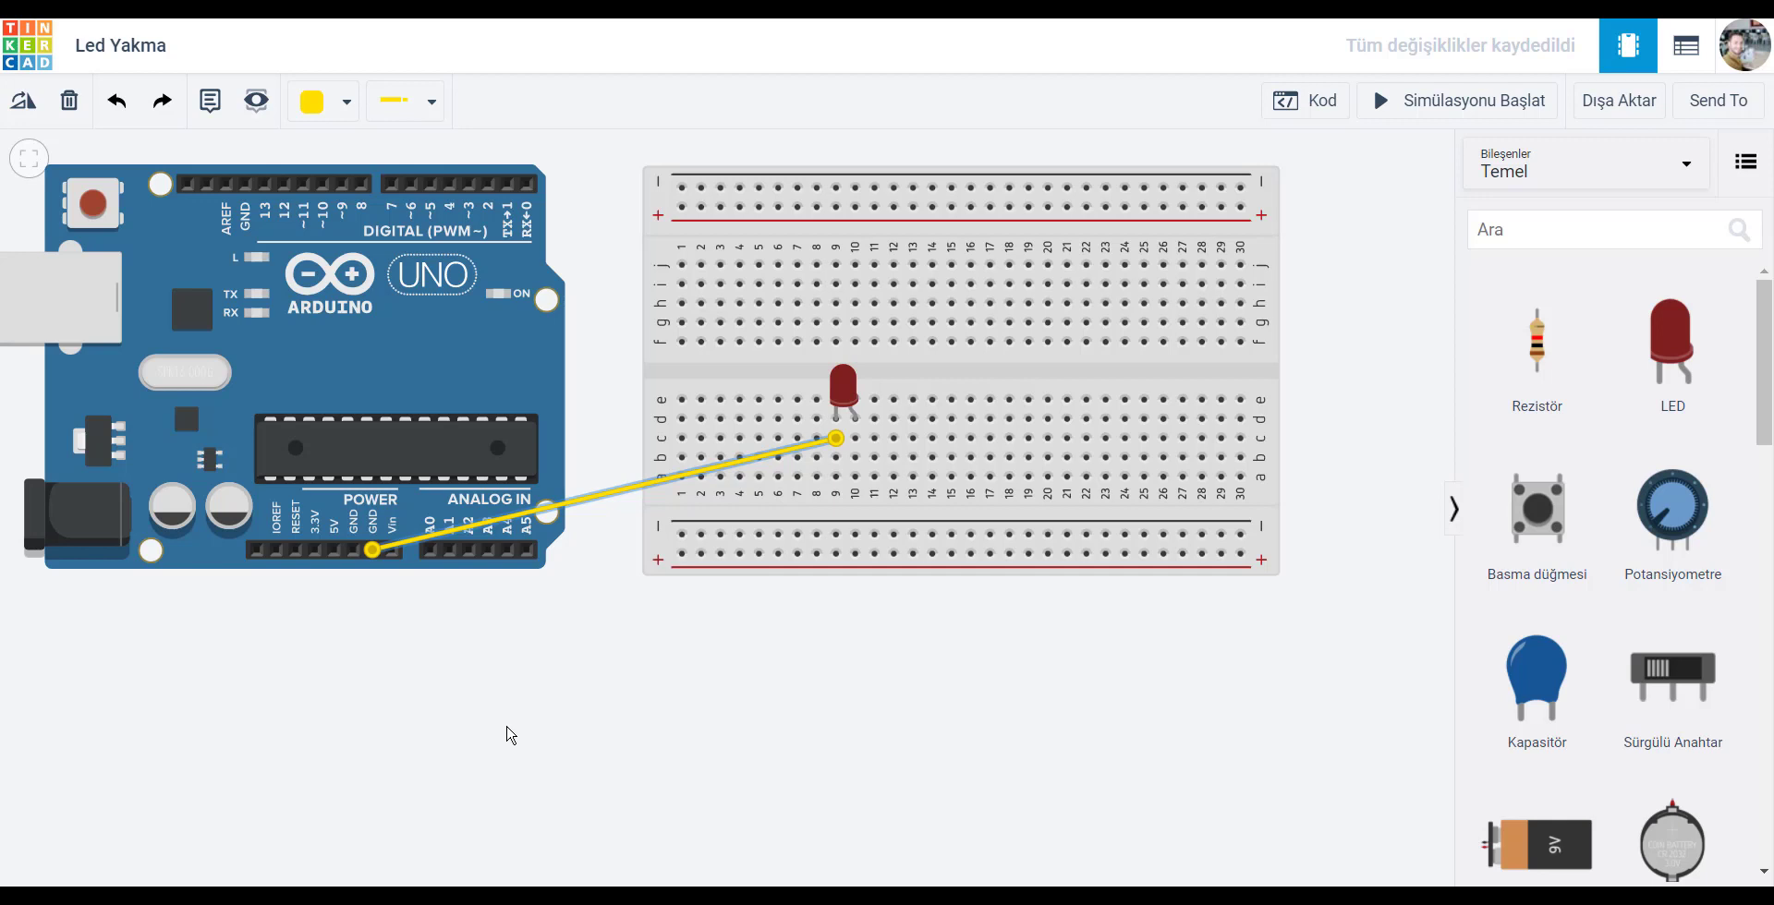
{"action": "left_click", "coordinate": [697, 640]}
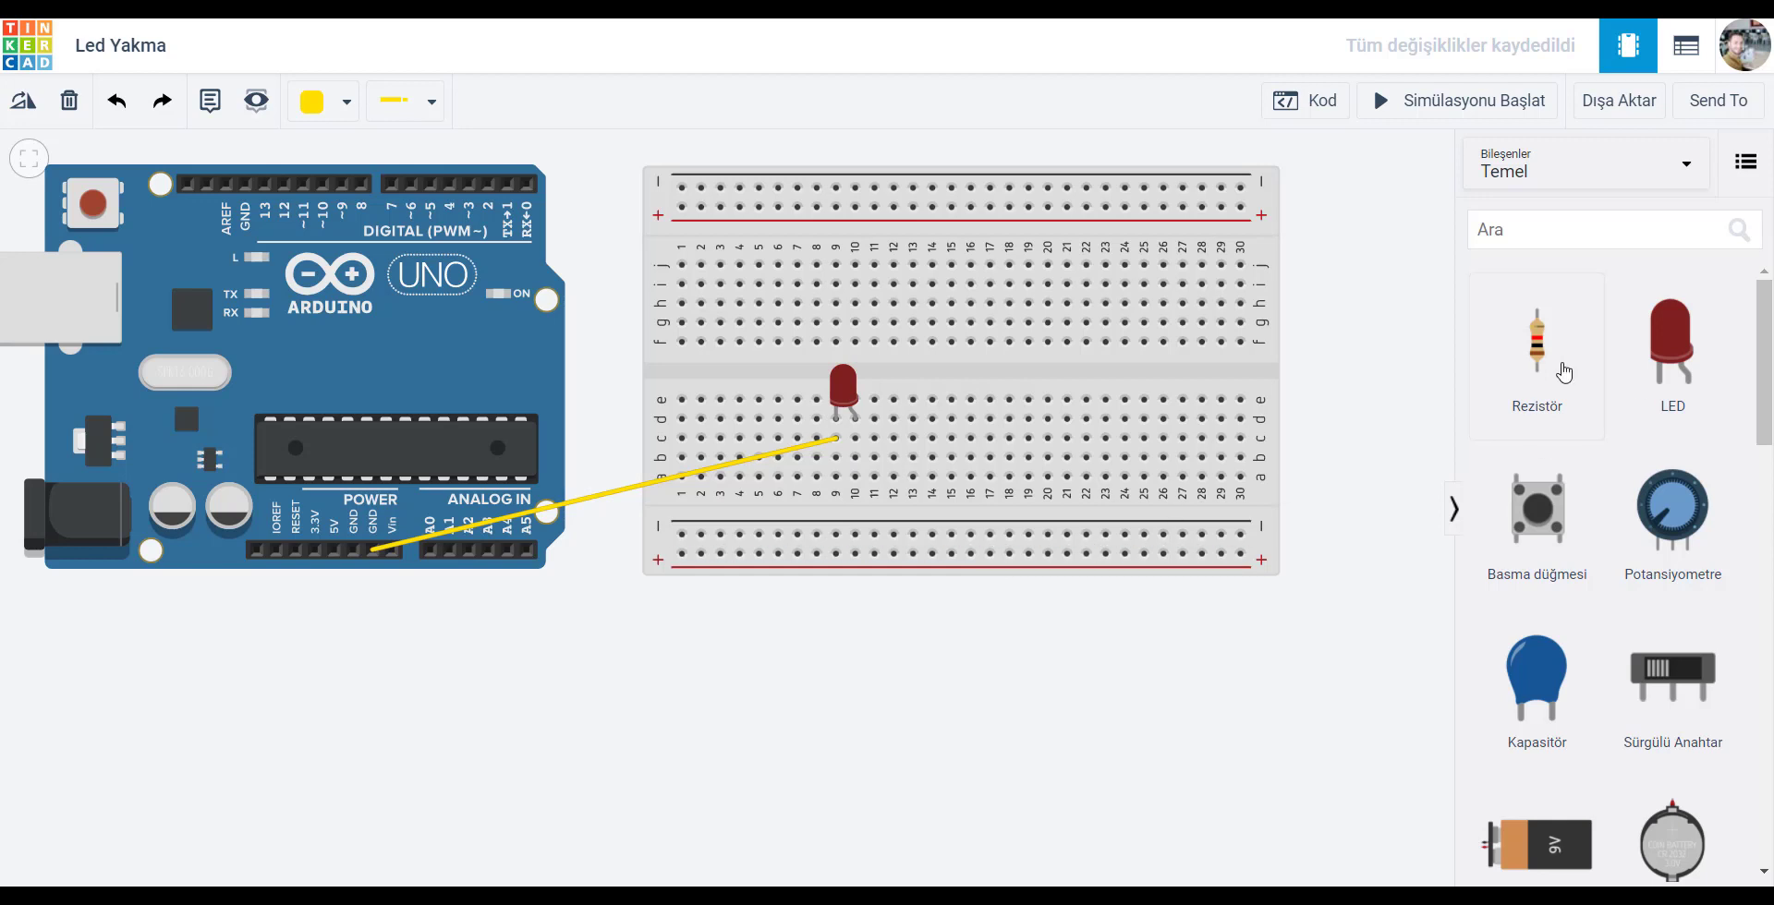
Place a resistor (Rezistör) in the empty area just below the breadboard.
{"action": "left_click_drag", "start_coordinate": [1549, 361], "coordinate": [957, 681]}
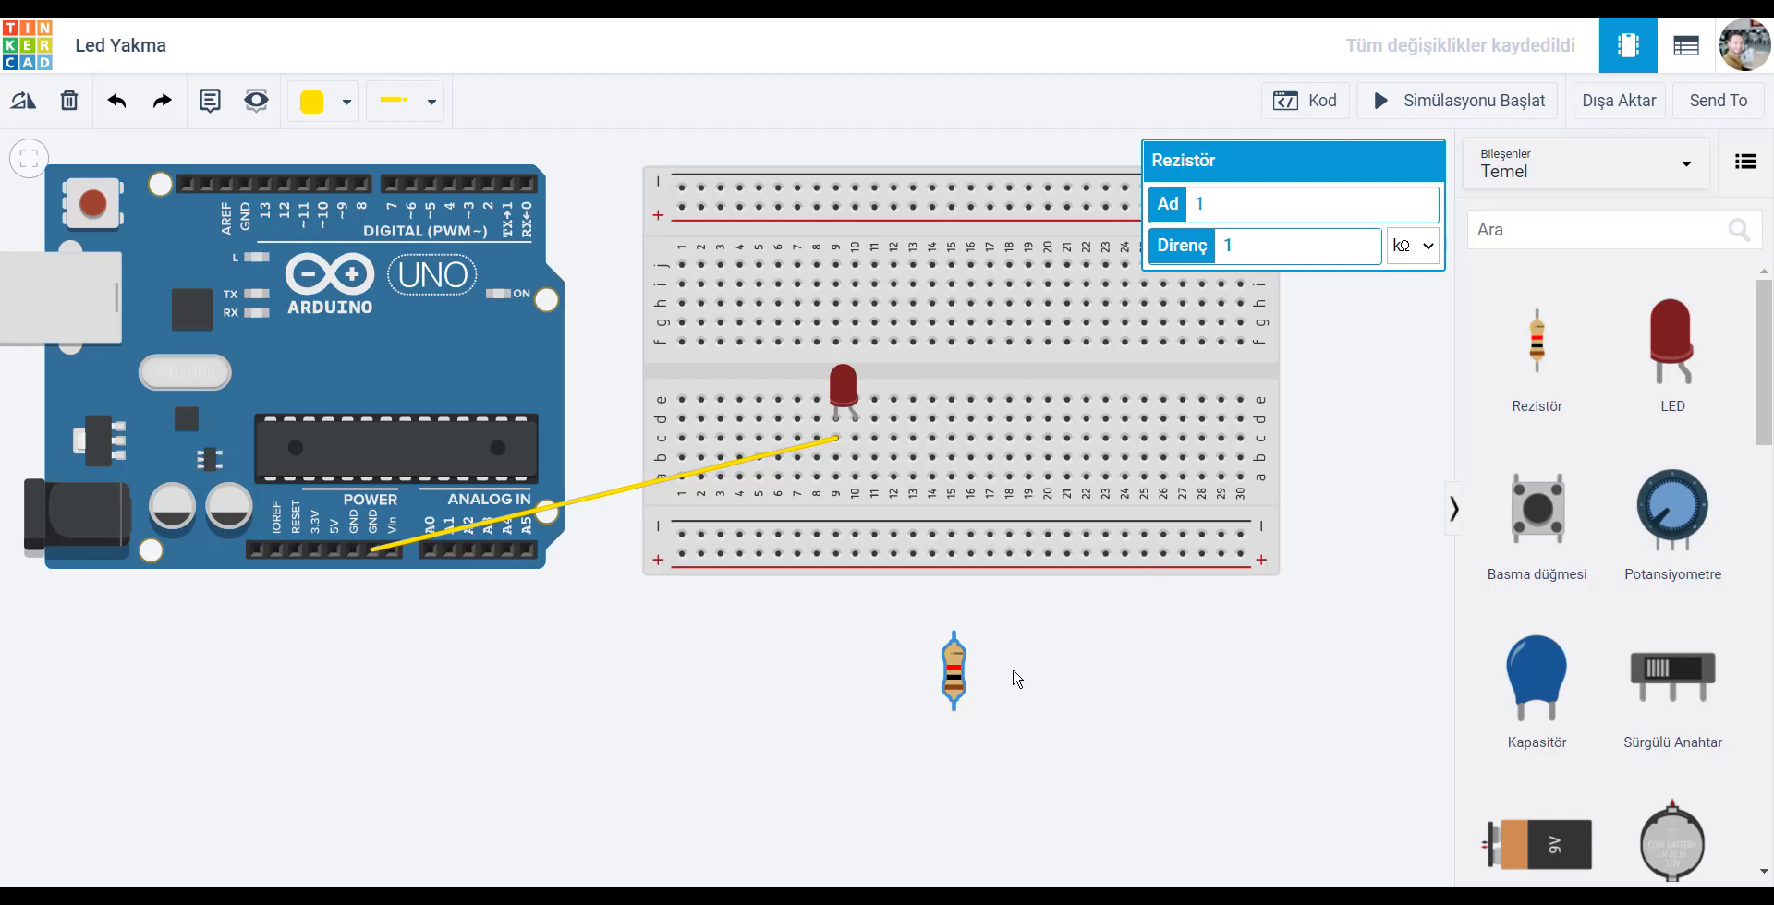
{"action": "scroll", "coordinate": [1016, 679], "scroll_direction": "up", "scroll_amount": 3}
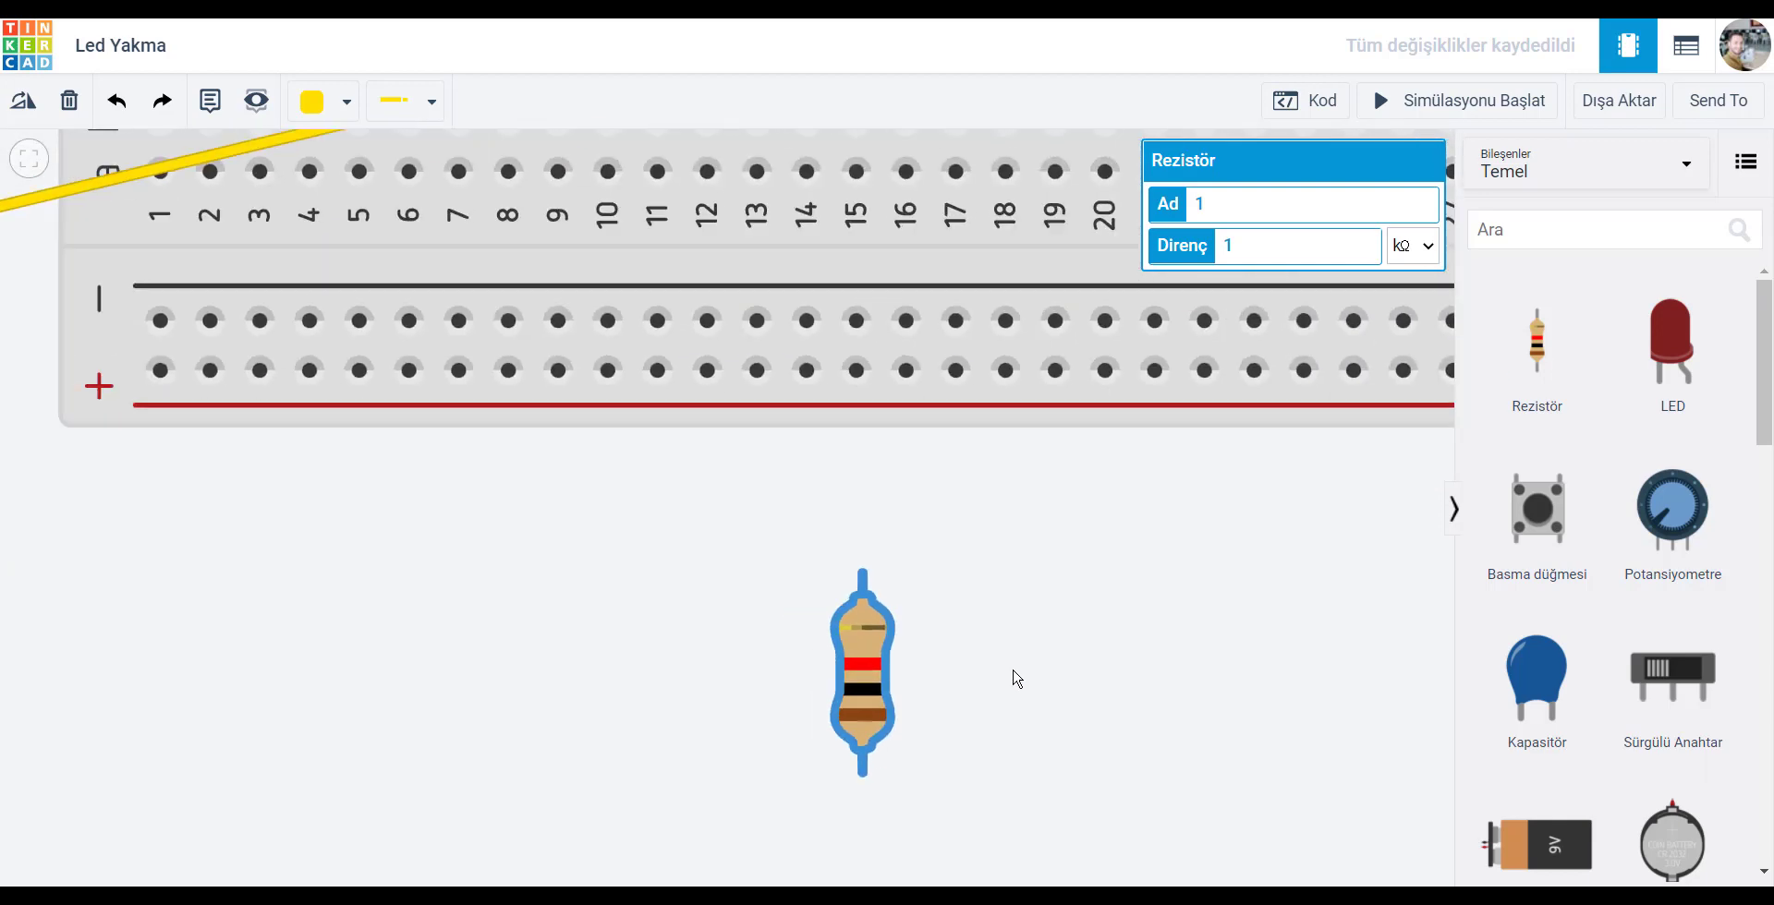
Try the resistance units MΩ, GΩ, pΩ and Ω on the resistor and return it to kΩ.
{"action": "left_click", "coordinate": [1414, 249]}
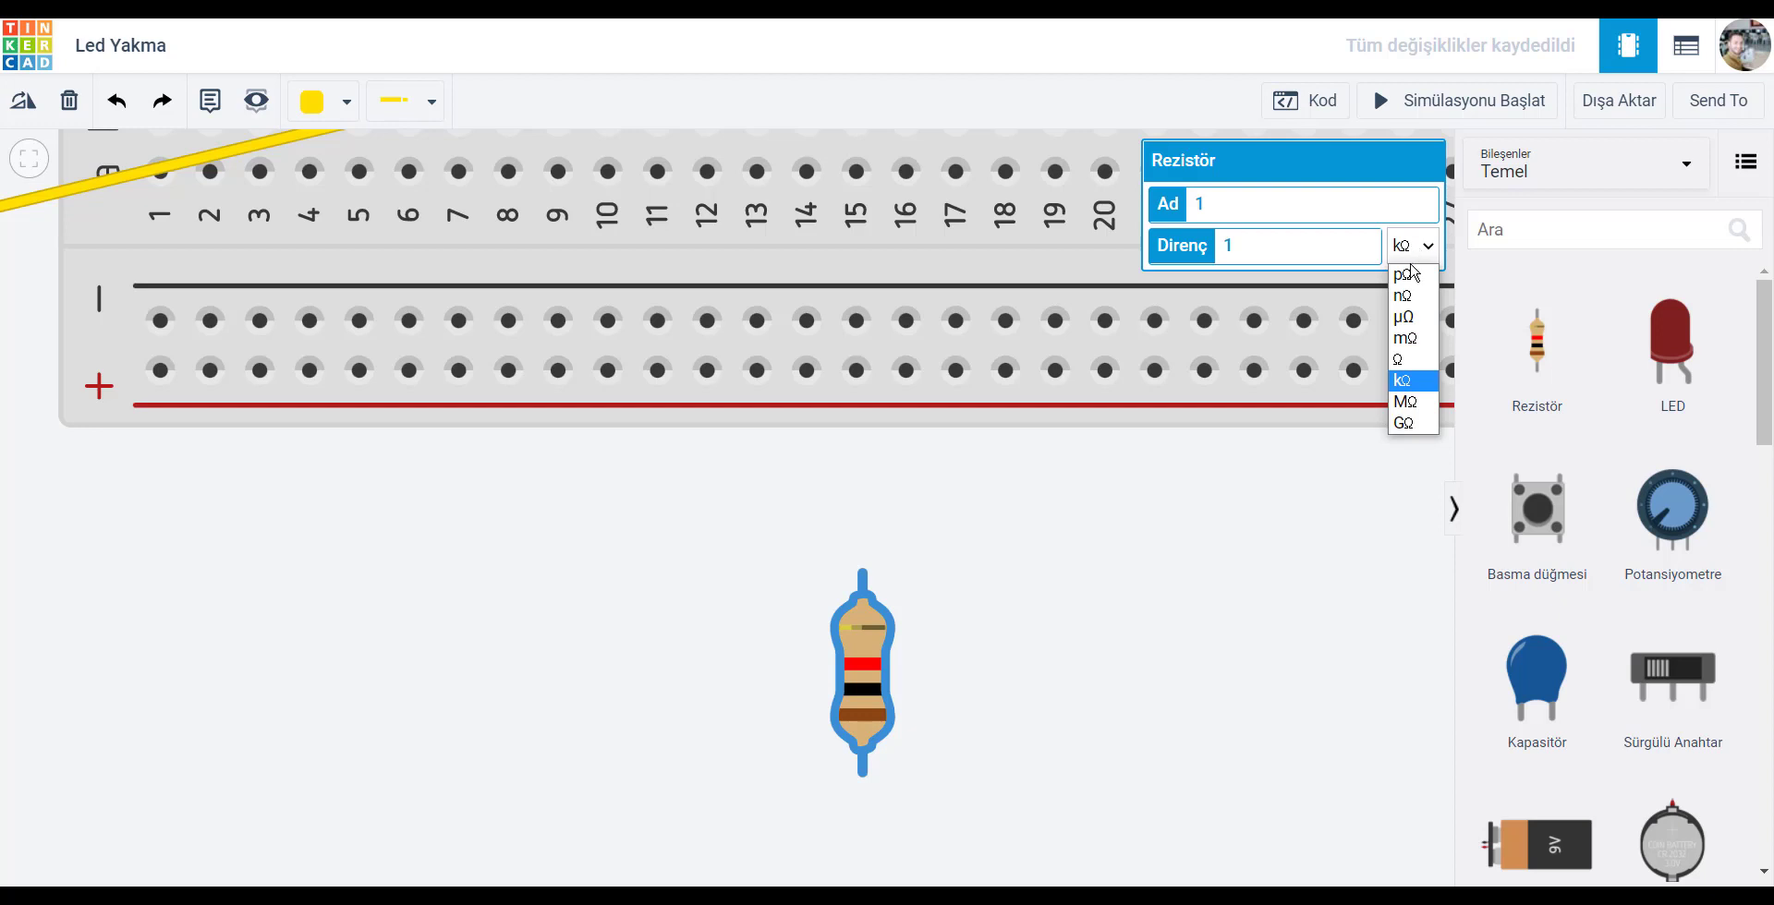
{"action": "left_click", "coordinate": [1405, 402]}
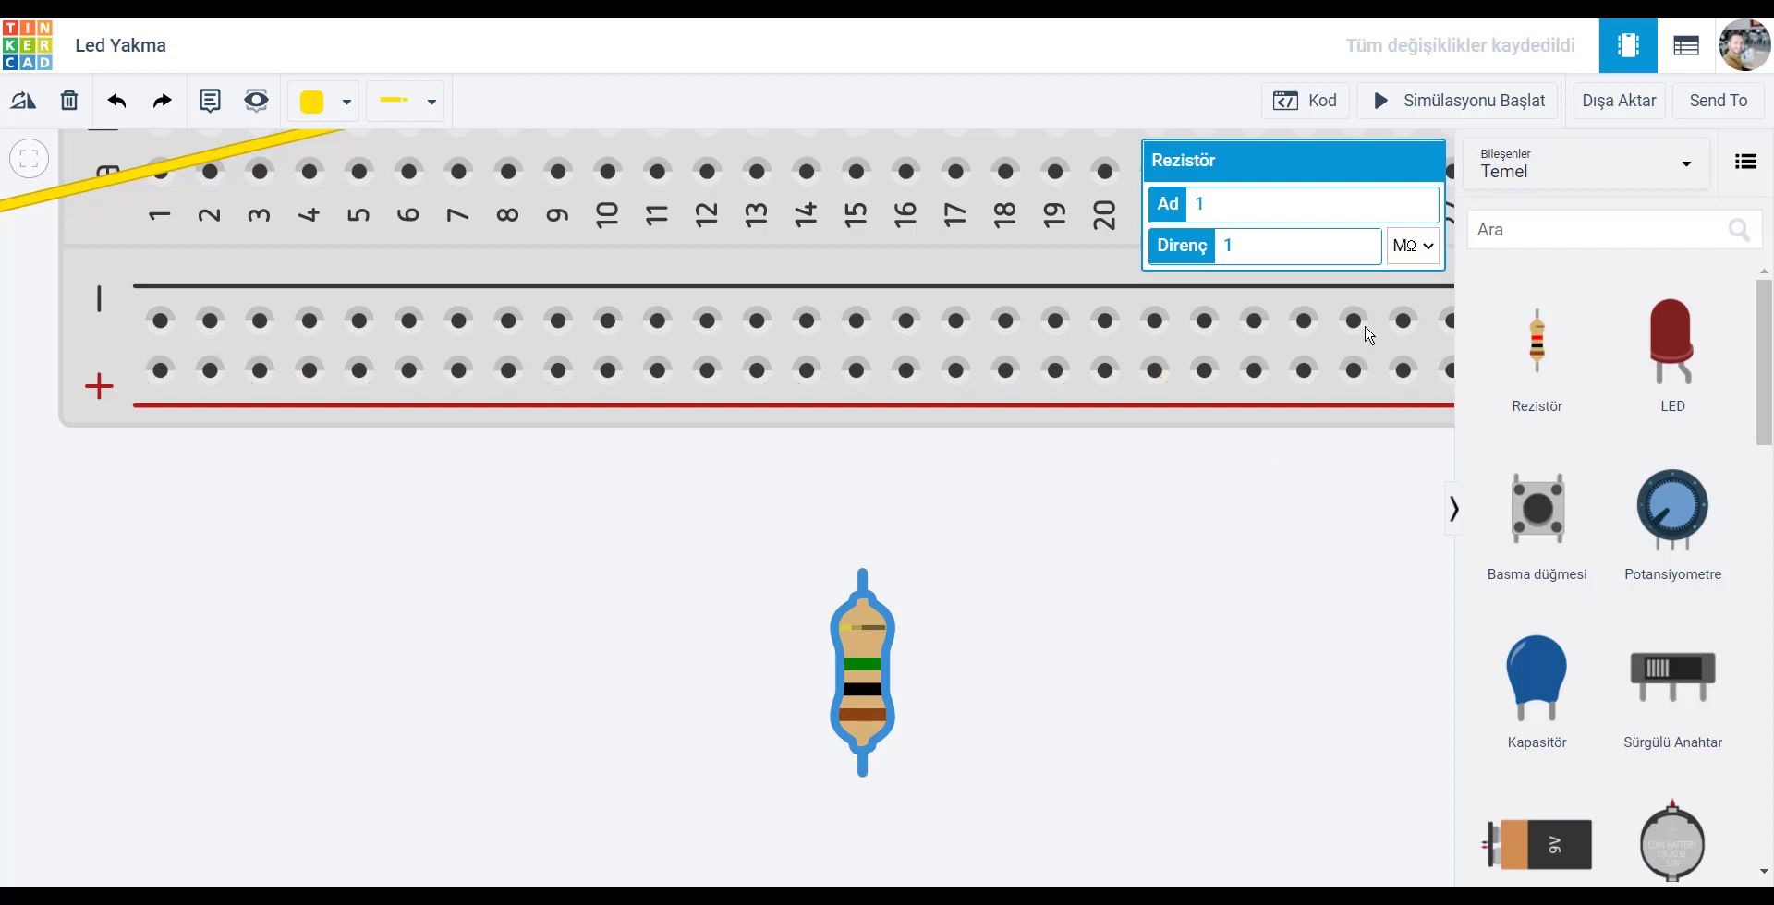
{"action": "left_click", "coordinate": [1405, 245]}
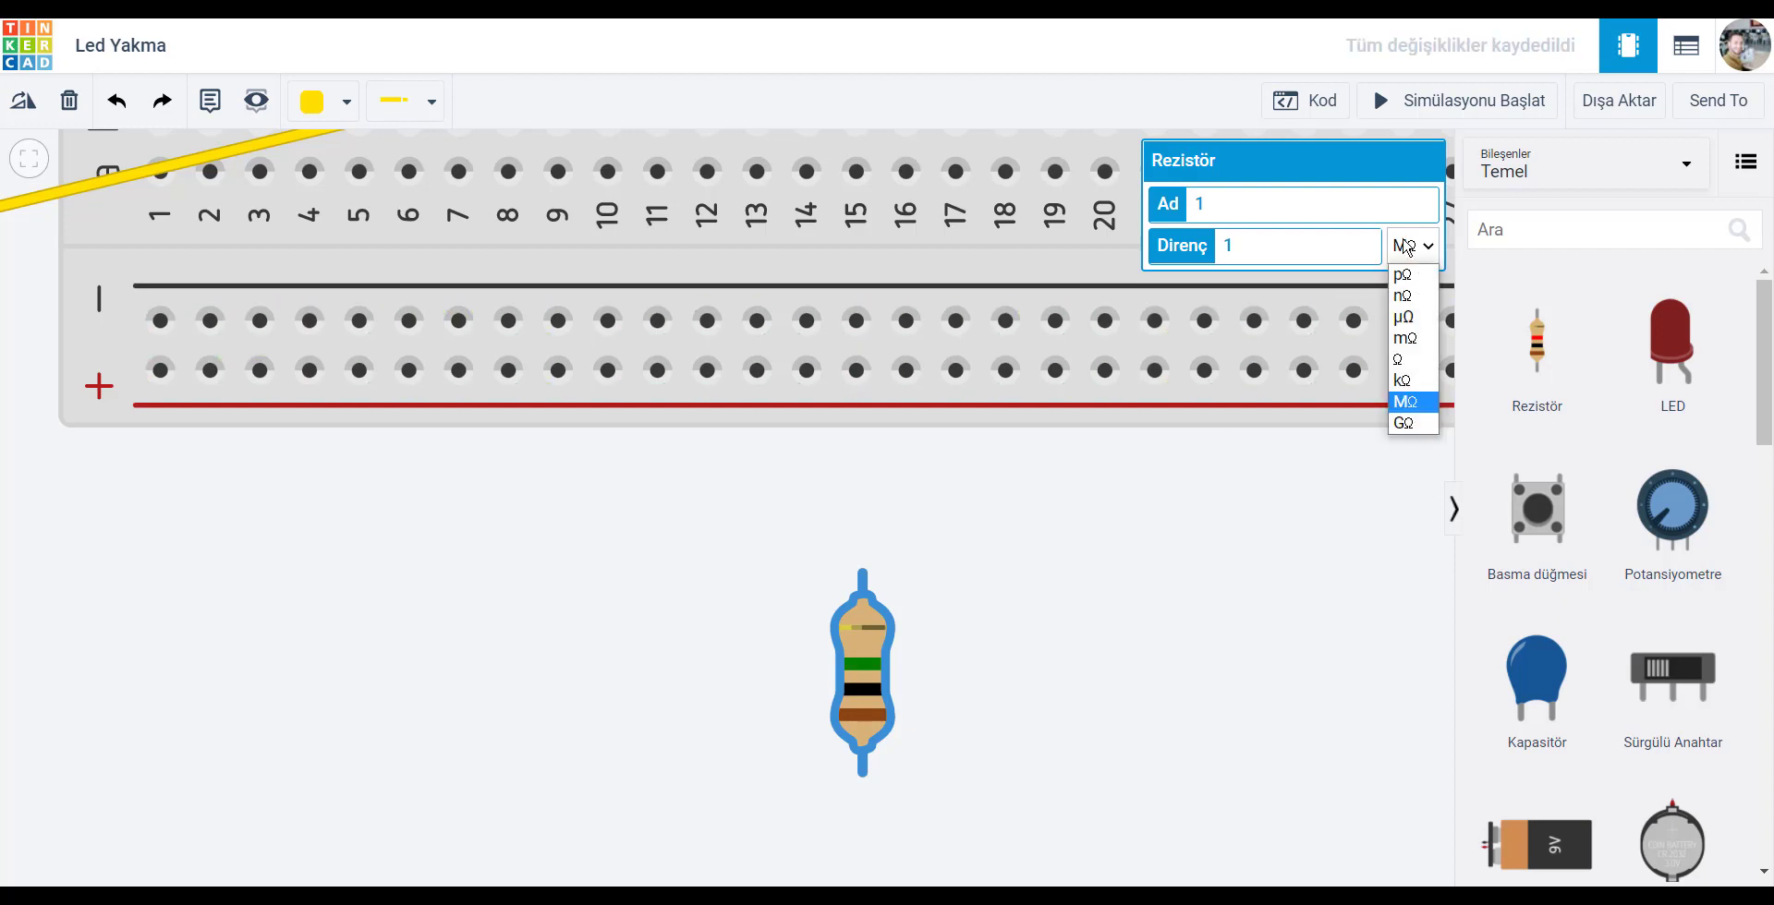
{"action": "left_click", "coordinate": [1397, 425]}
{"action": "left_click", "coordinate": [1409, 247]}
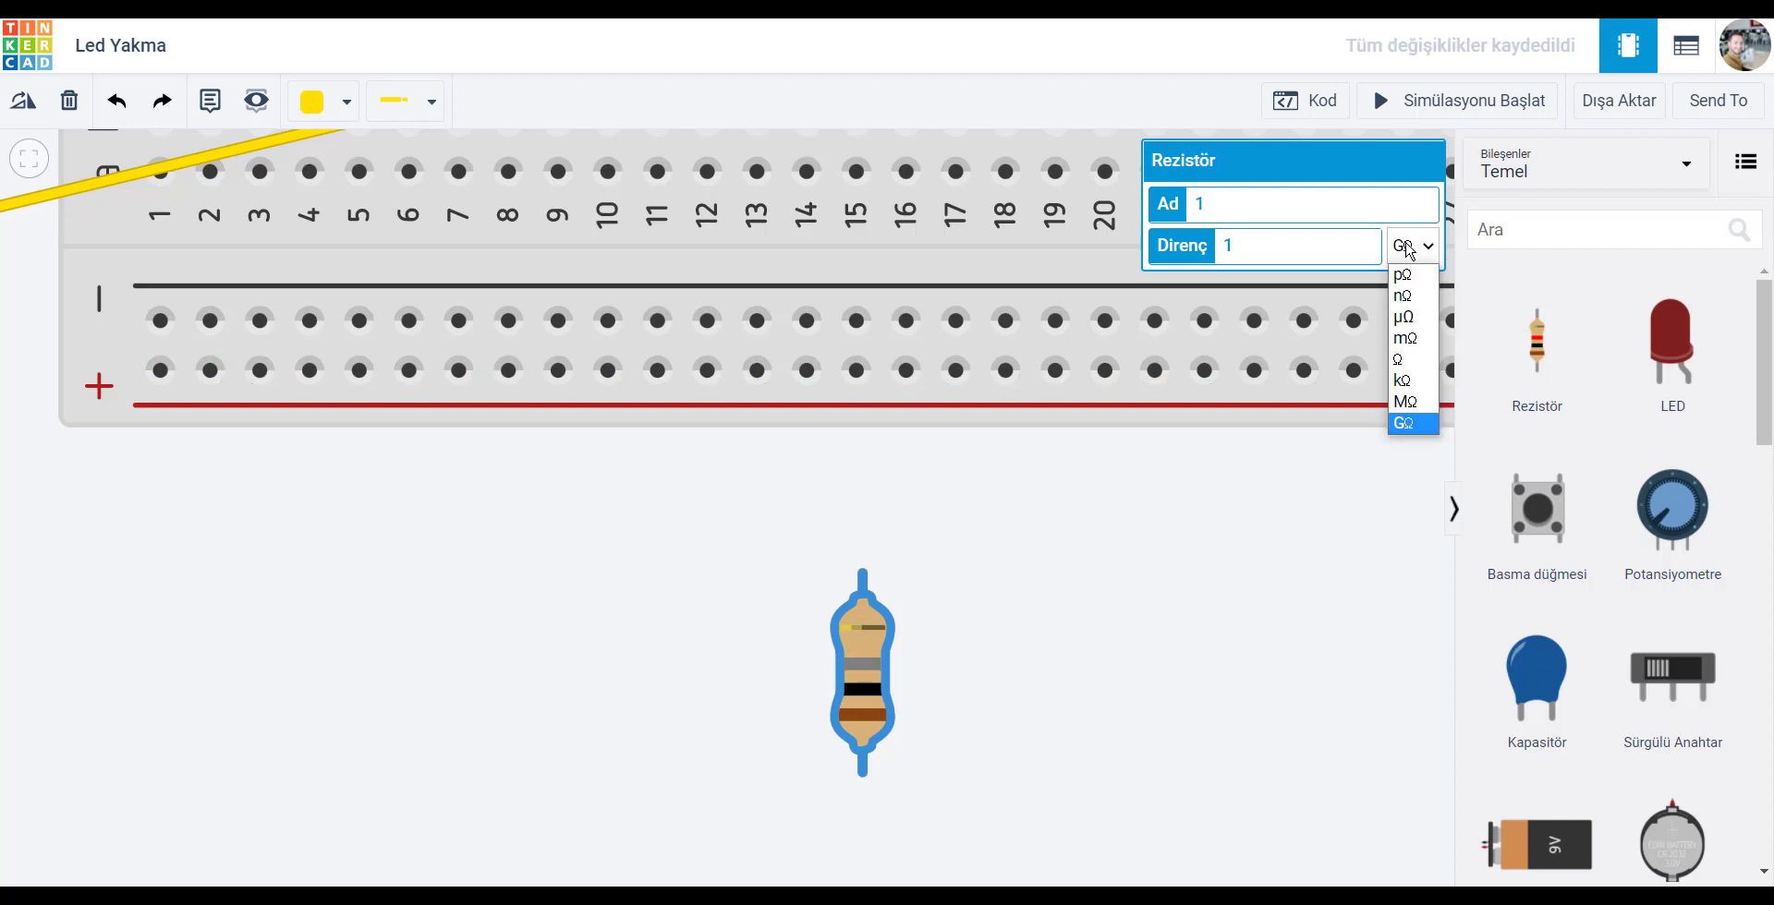
{"action": "left_click", "coordinate": [1403, 275]}
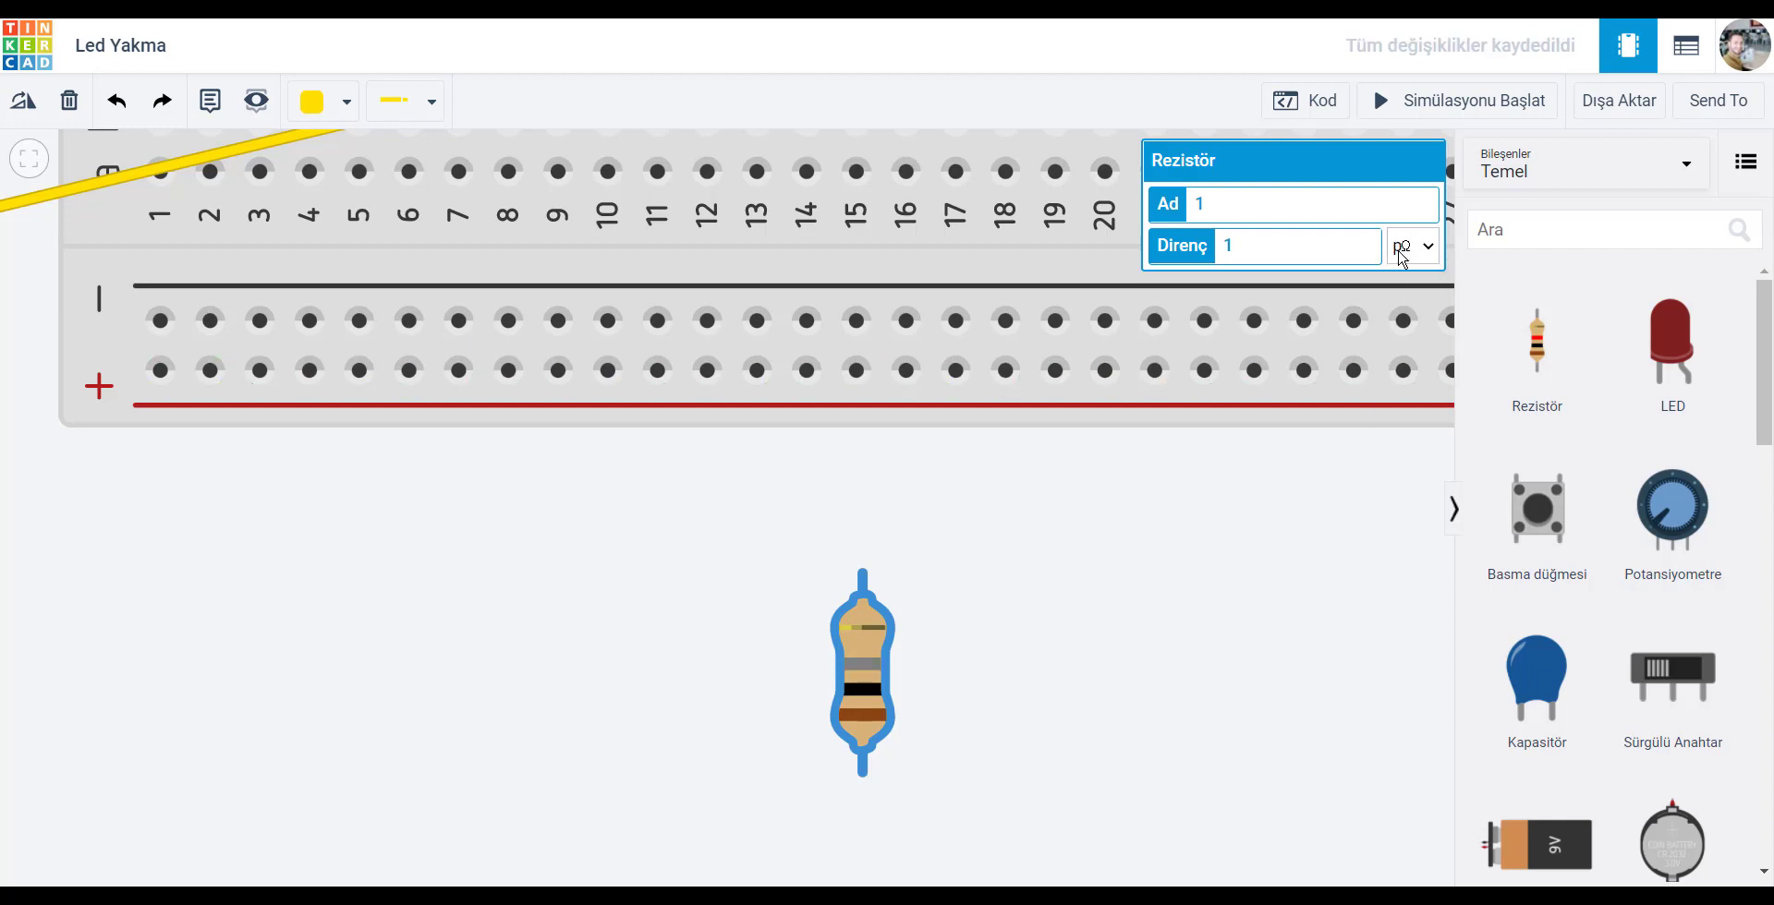
{"action": "left_click", "coordinate": [1401, 258]}
{"action": "left_click", "coordinate": [1401, 360]}
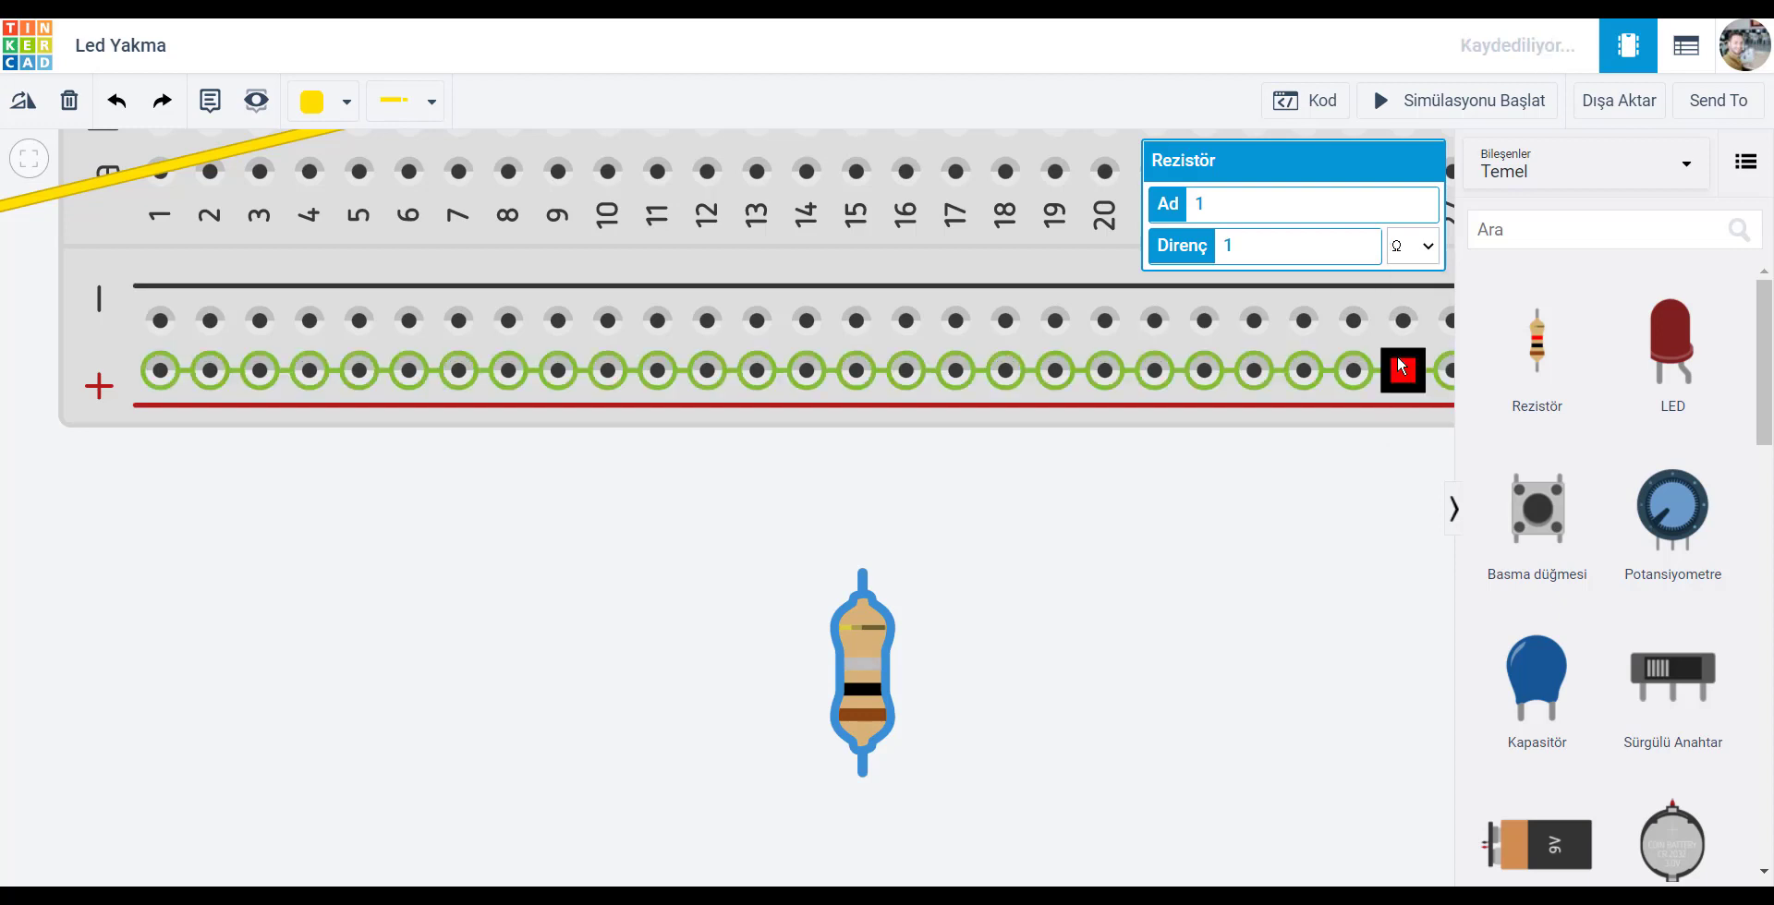
{"action": "left_click", "coordinate": [1426, 254]}
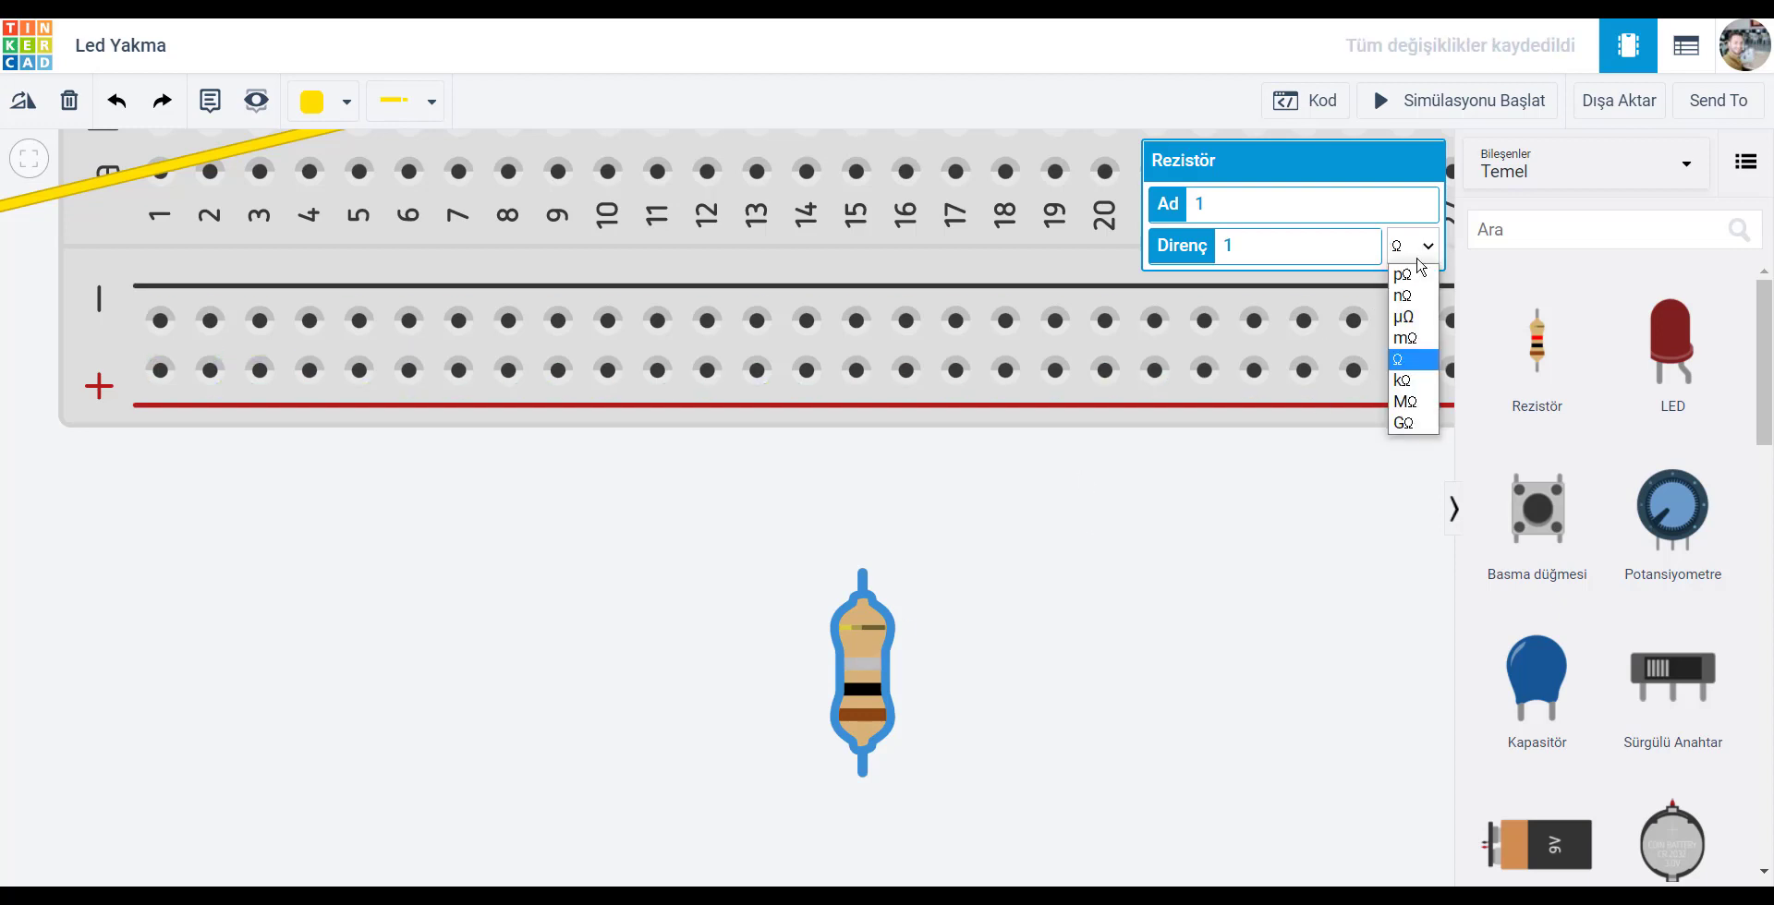
{"action": "left_click", "coordinate": [1405, 381]}
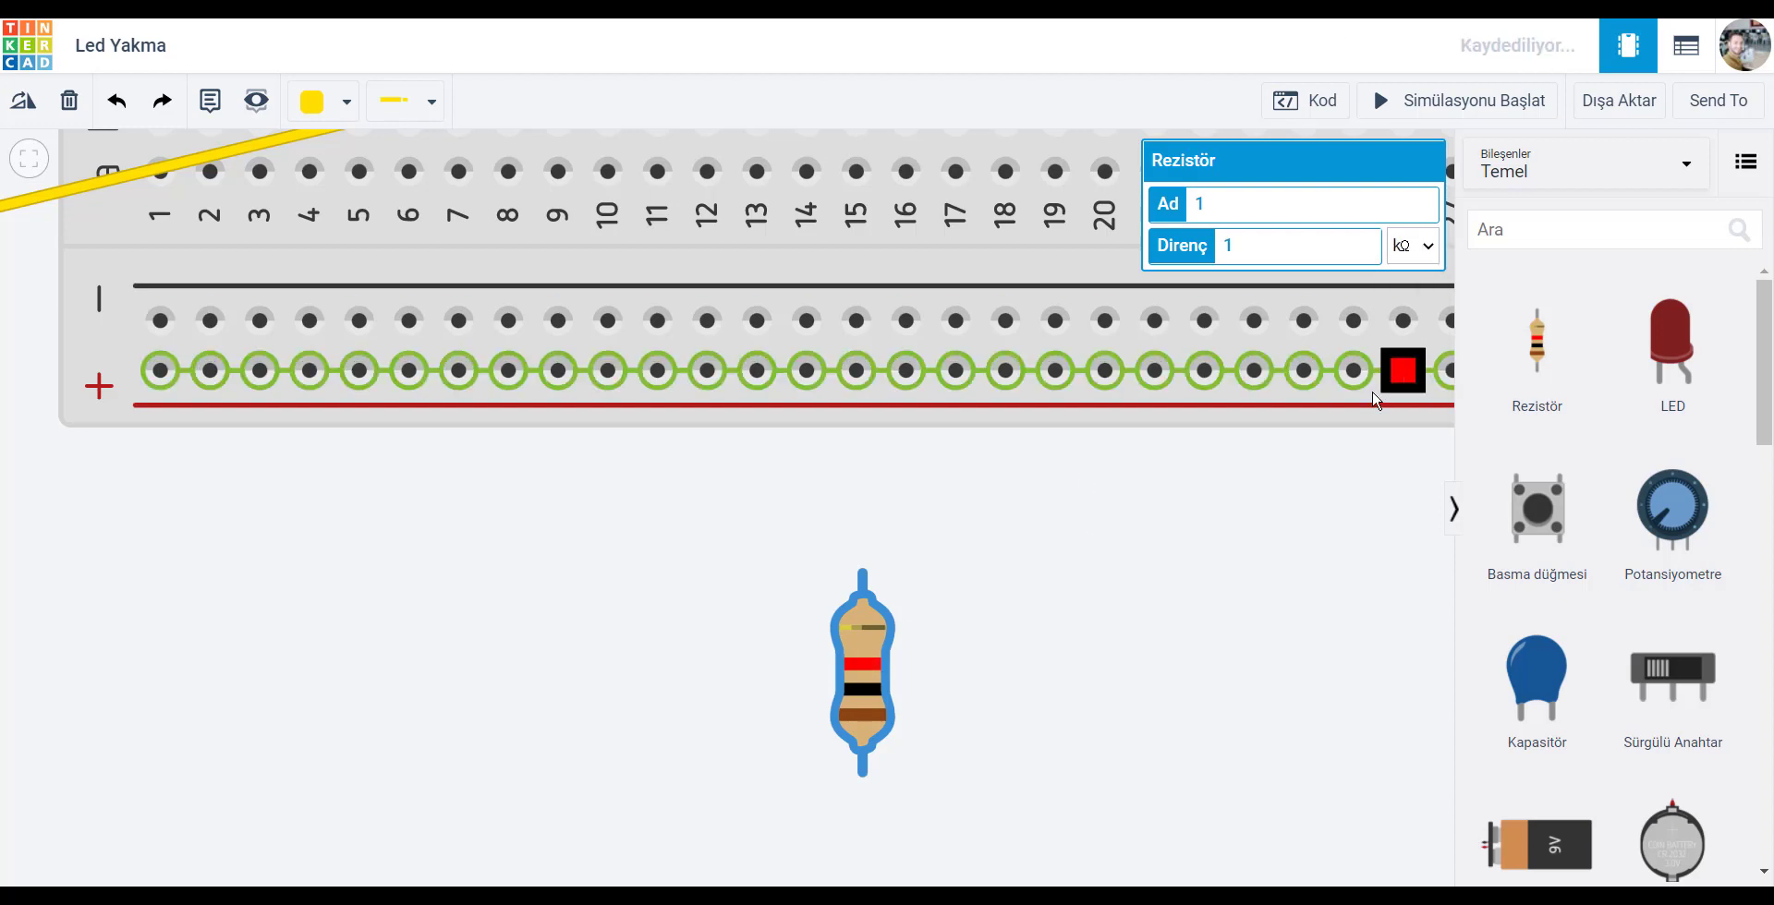
{"action": "left_click", "coordinate": [1152, 557]}
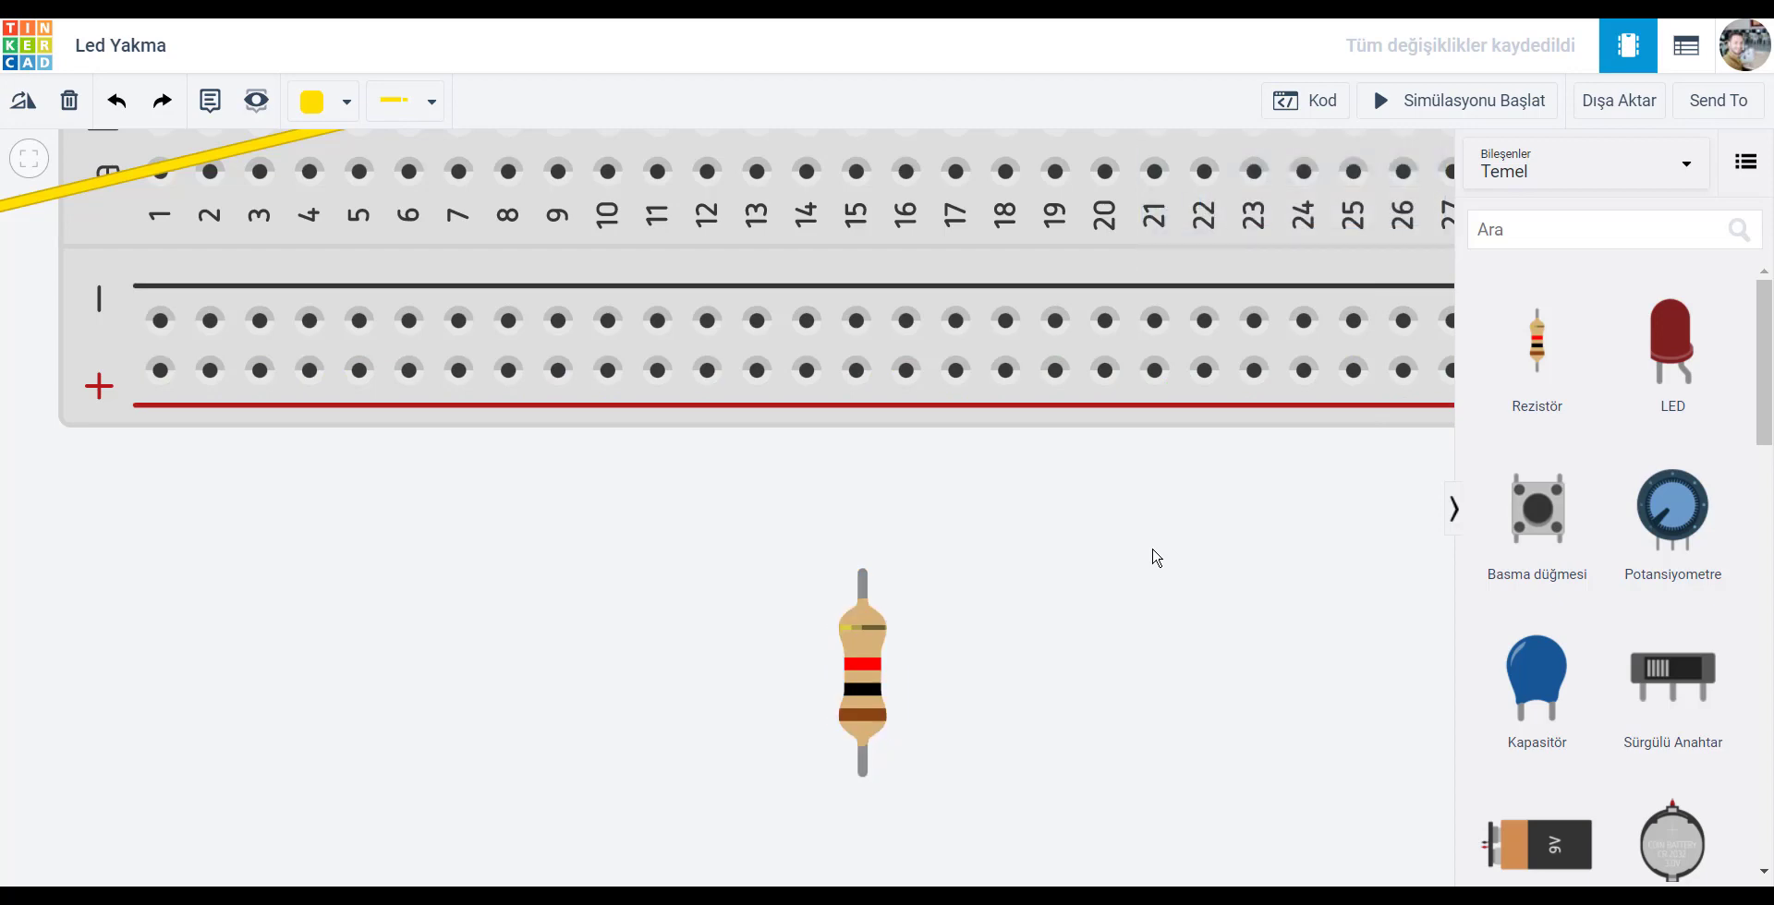
{"action": "scroll", "coordinate": [1153, 557], "scroll_direction": "down", "scroll_amount": 5}
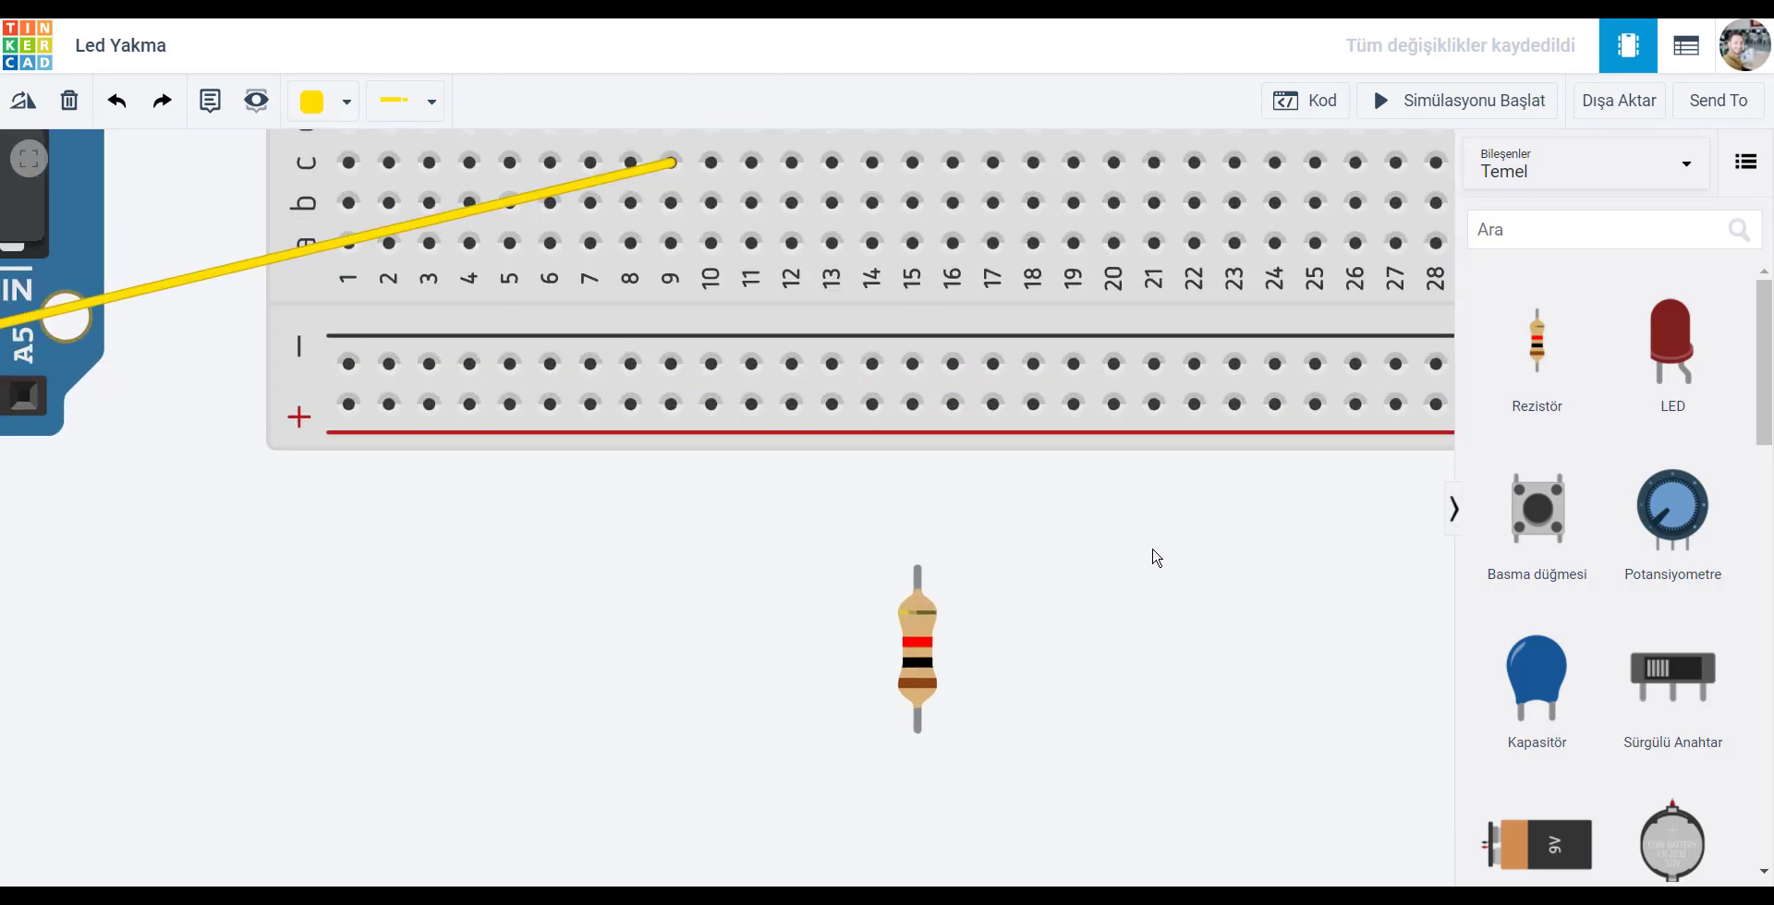
{"action": "scroll", "coordinate": [1153, 557], "scroll_direction": "down", "scroll_amount": 1}
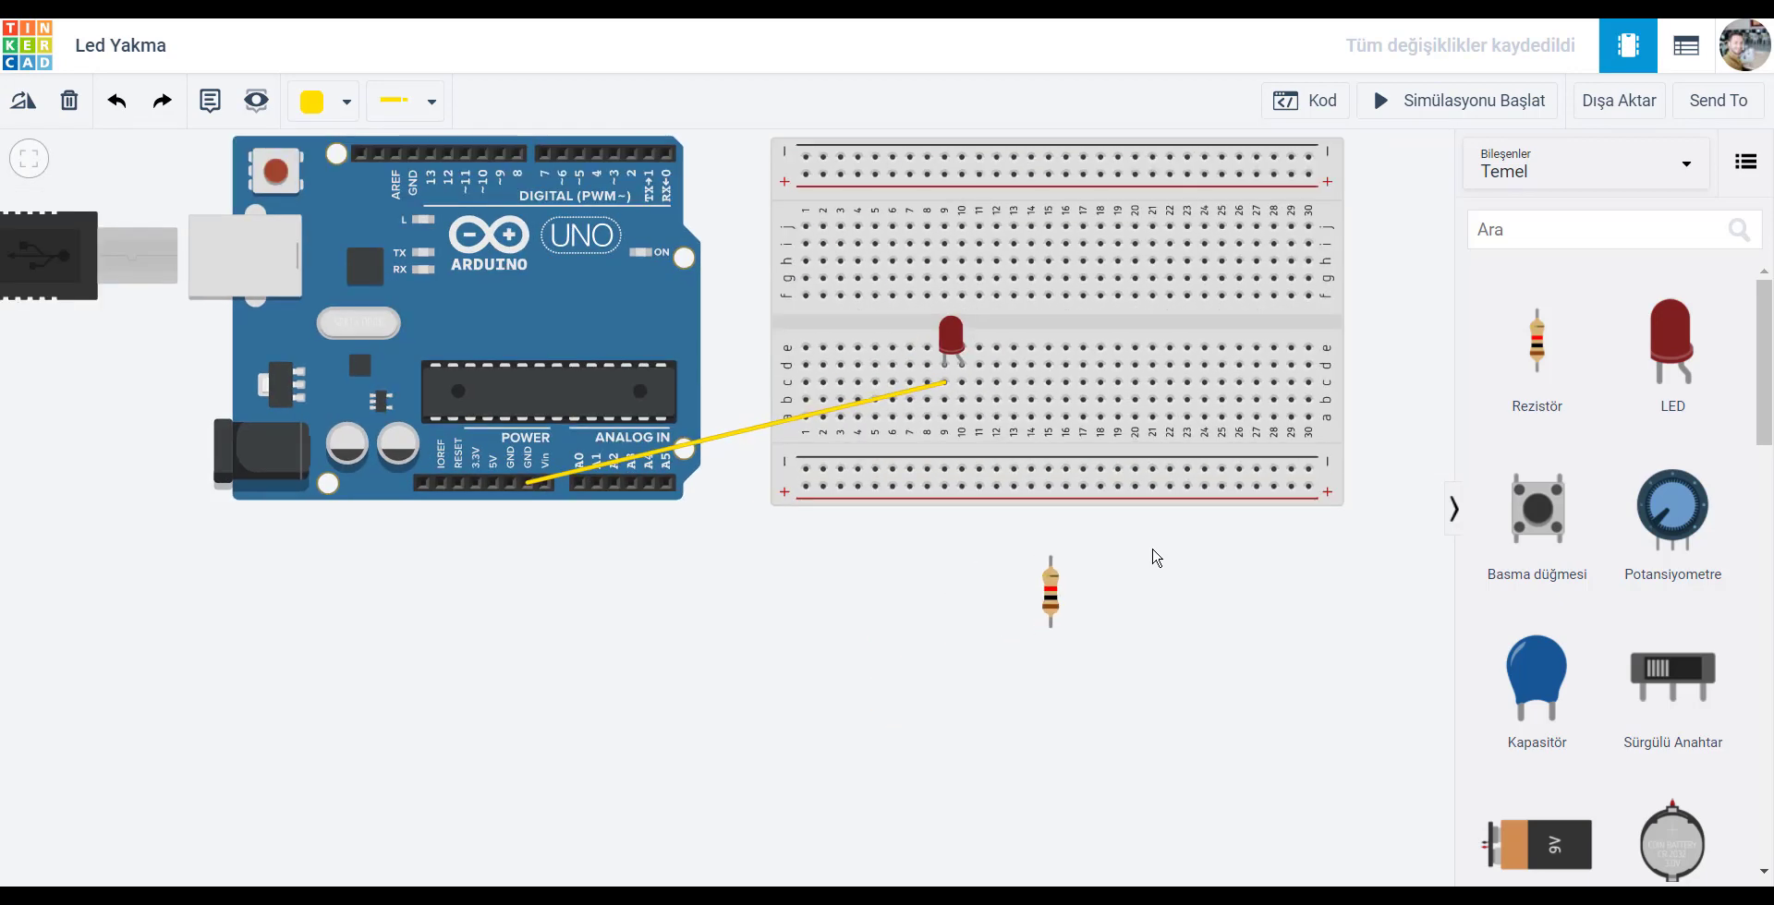
Rotate the resistor below the breadboard by 90° so that it lies horizontally.
{"action": "left_click", "coordinate": [1051, 602]}
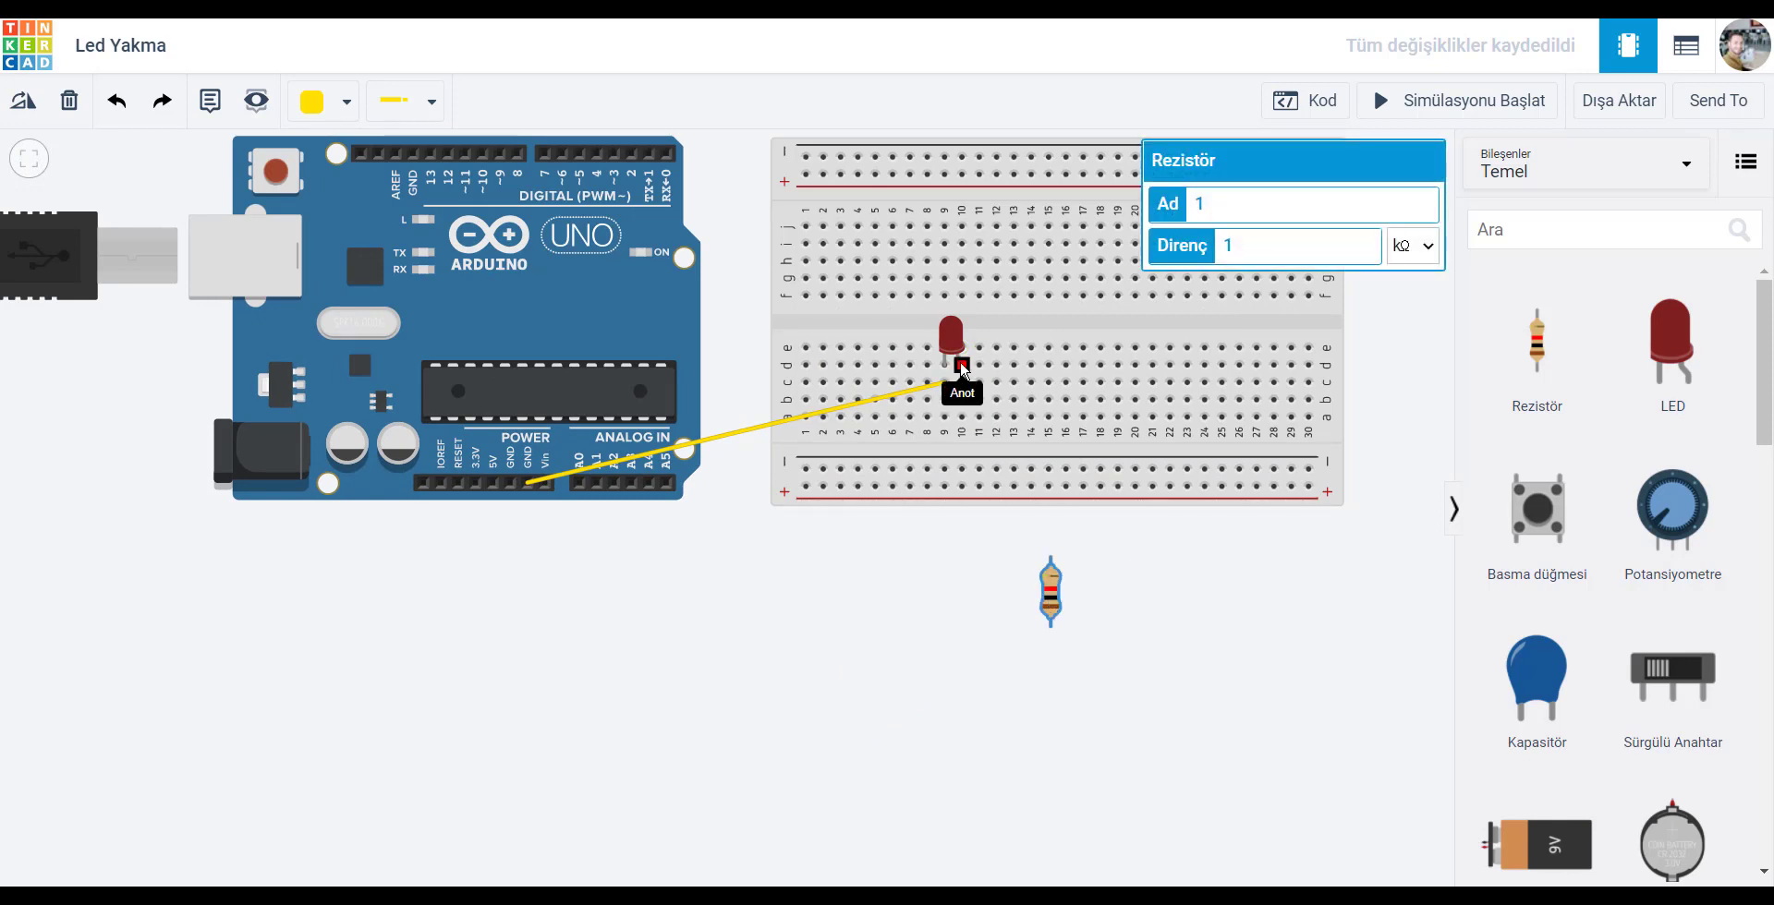
{"action": "left_click_drag", "start_coordinate": [961, 369], "coordinate": [967, 527]}
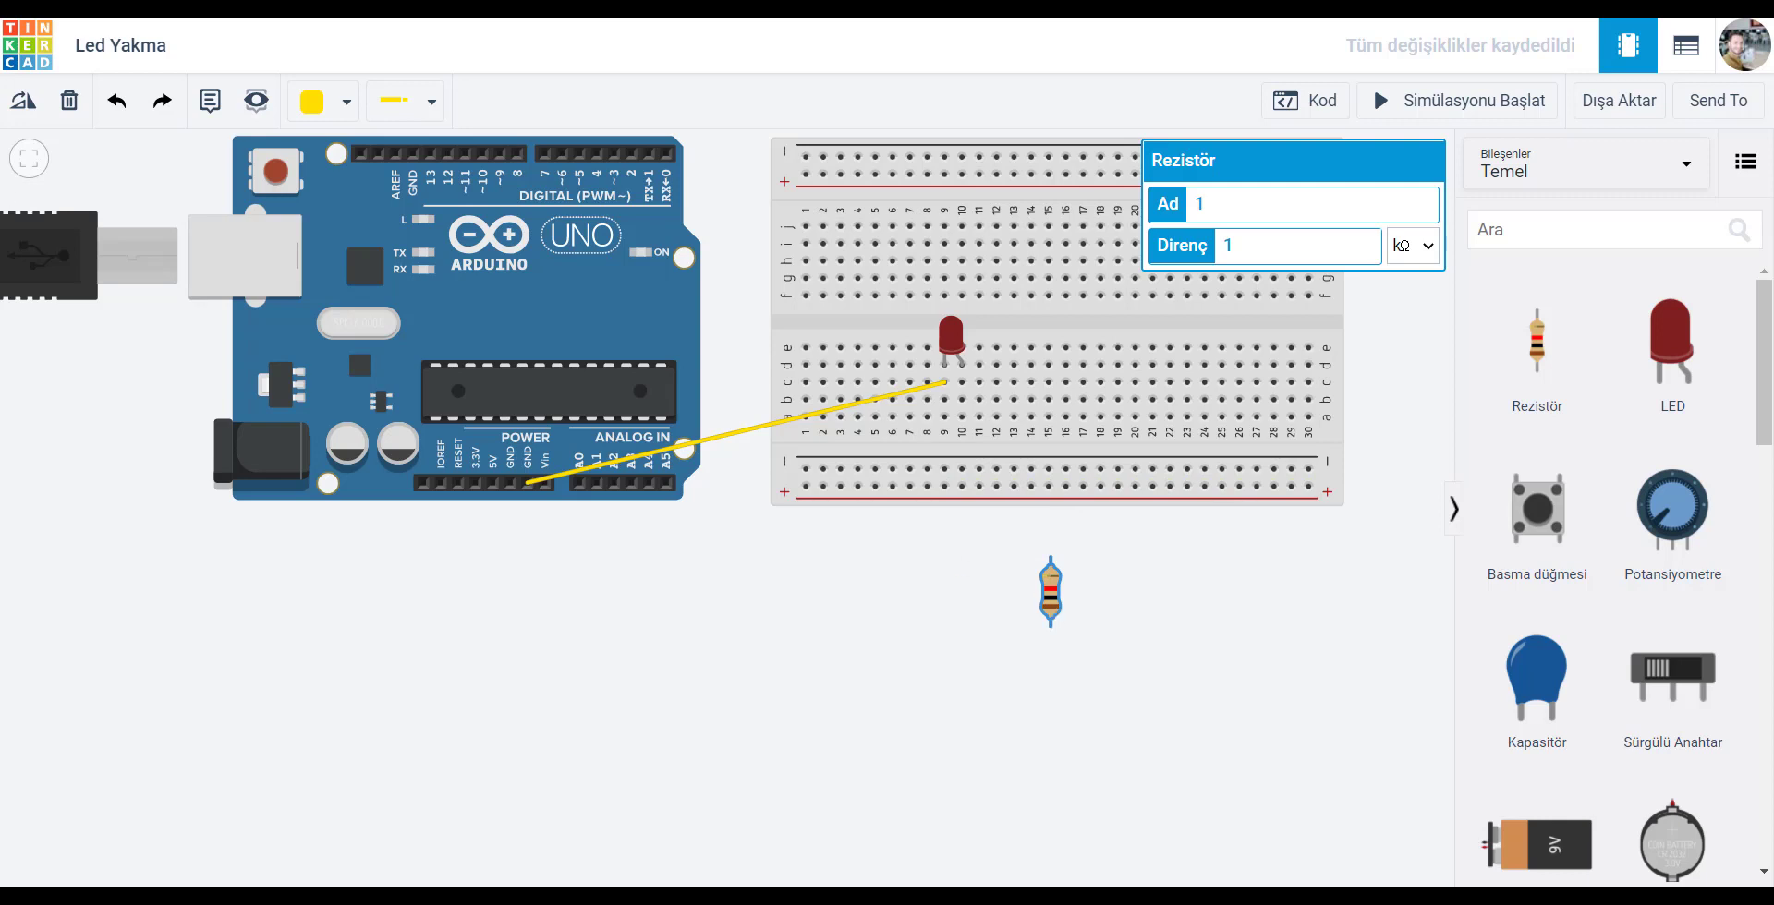
{"action": "left_click", "coordinate": [22, 103]}
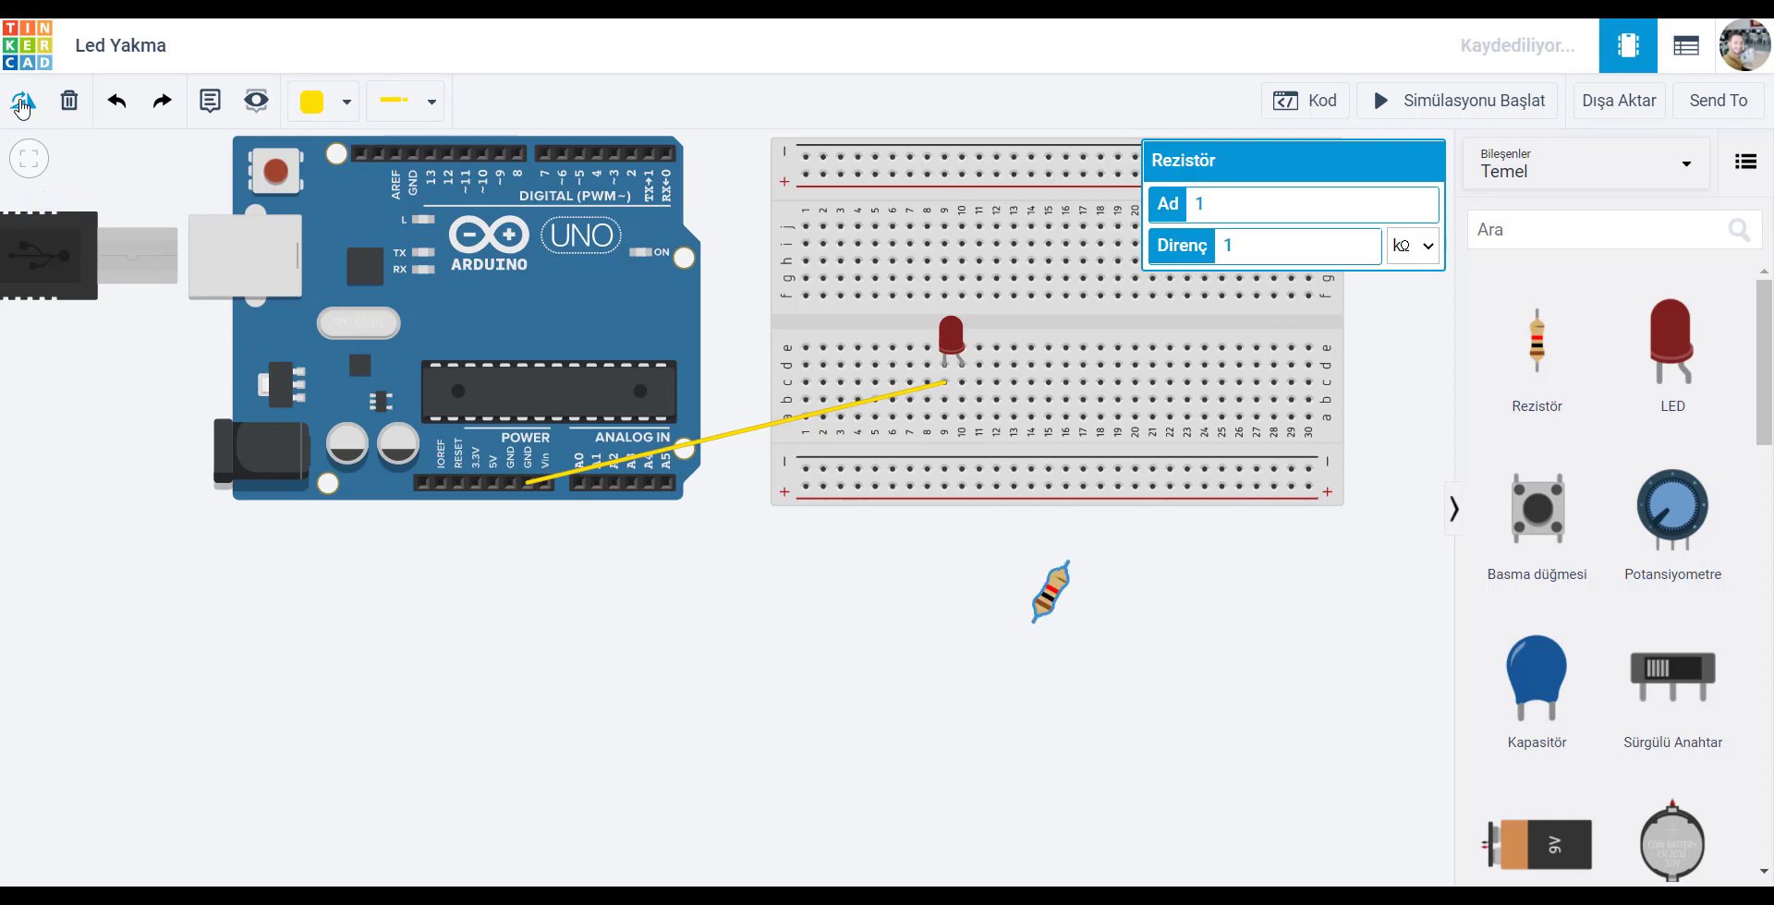
{"action": "left_click", "coordinate": [22, 103]}
{"action": "left_click", "coordinate": [22, 104]}
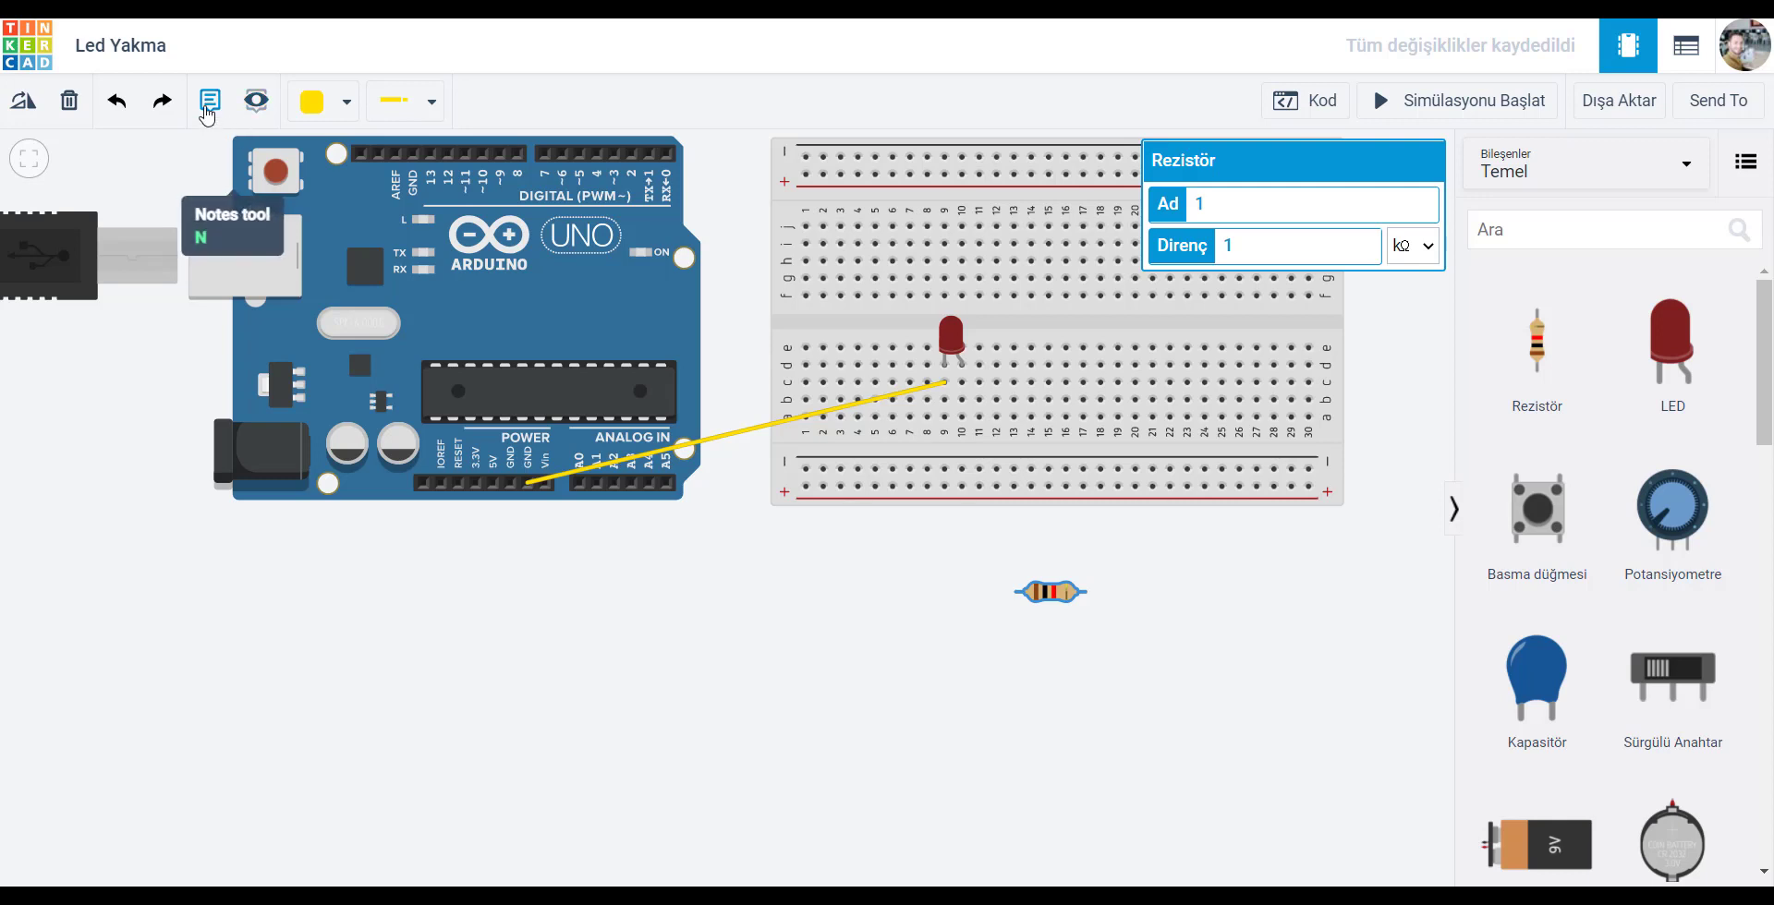
Try out a note reading "direnç" on the resistor and delete the note.
{"action": "left_click", "coordinate": [209, 111]}
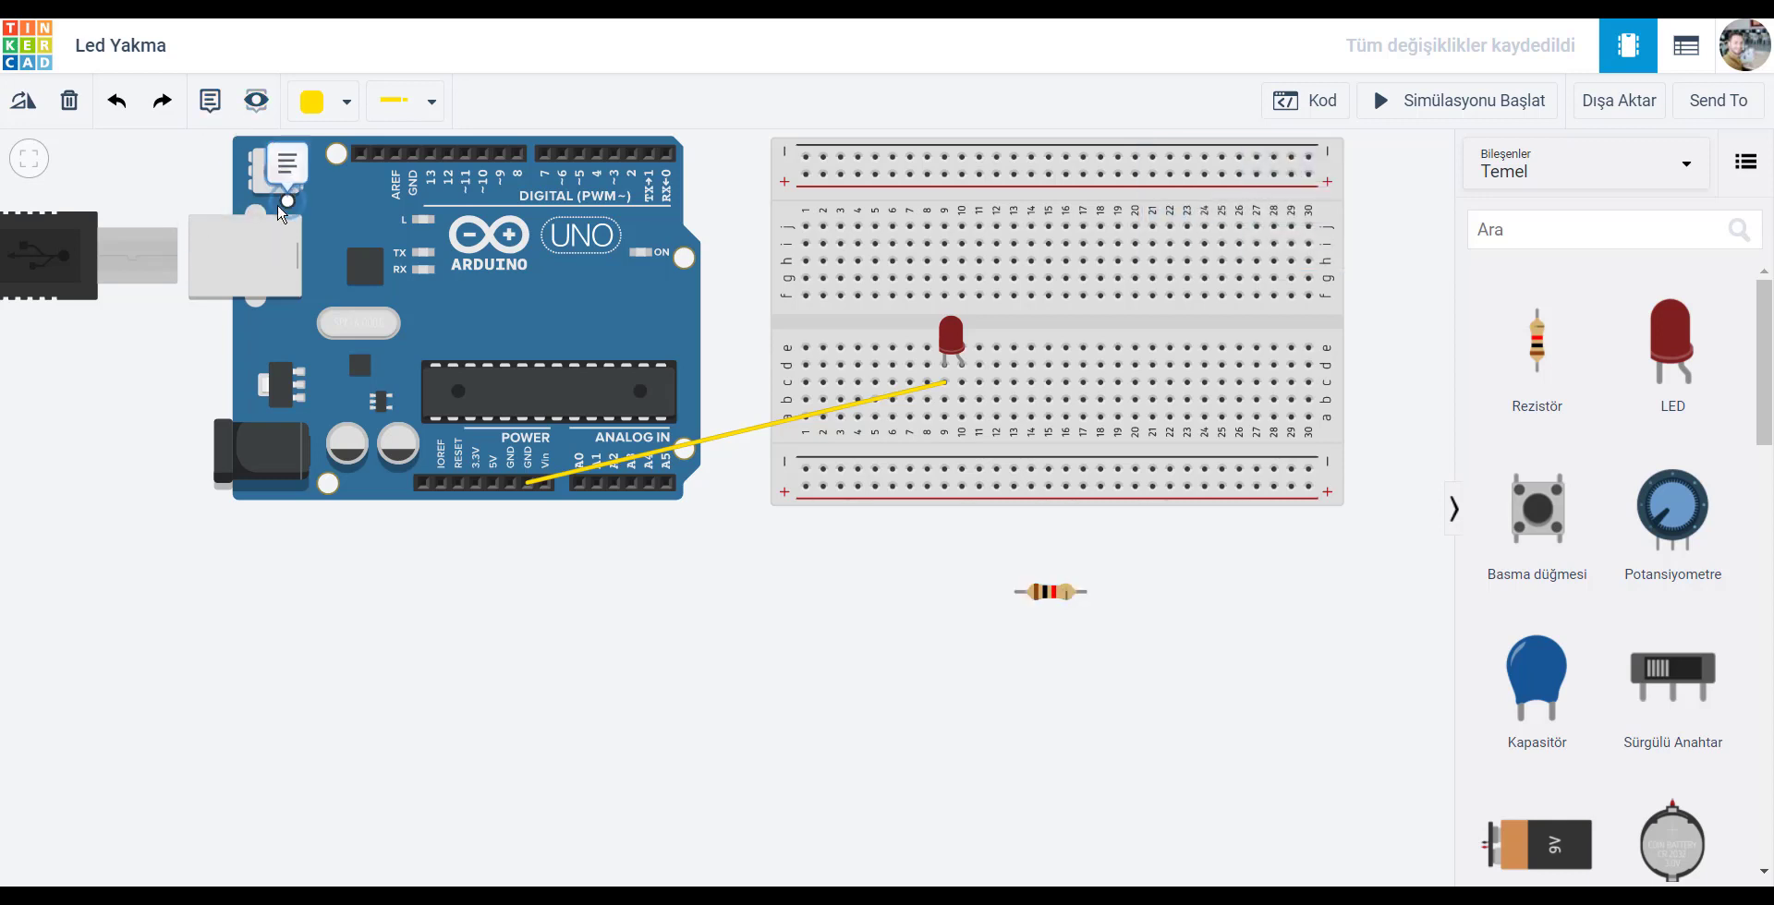
{"action": "left_click", "coordinate": [1057, 582]}
{"action": "left_click", "coordinate": [1050, 545]}
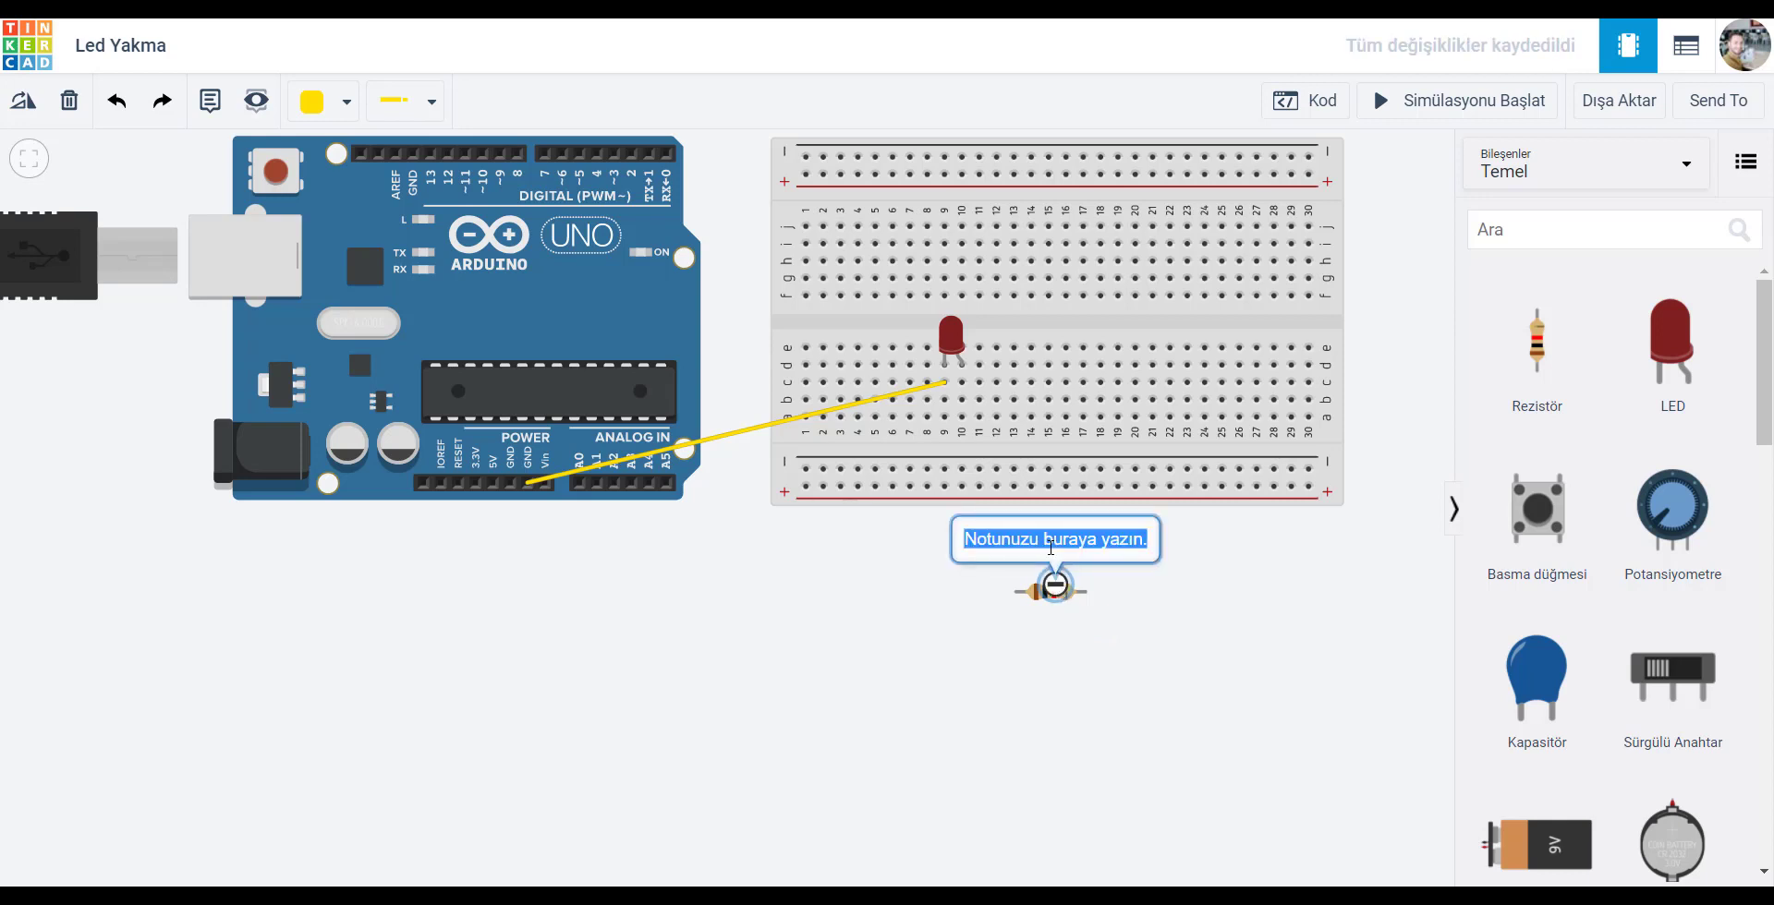
{"action": "type", "text": "dire"}
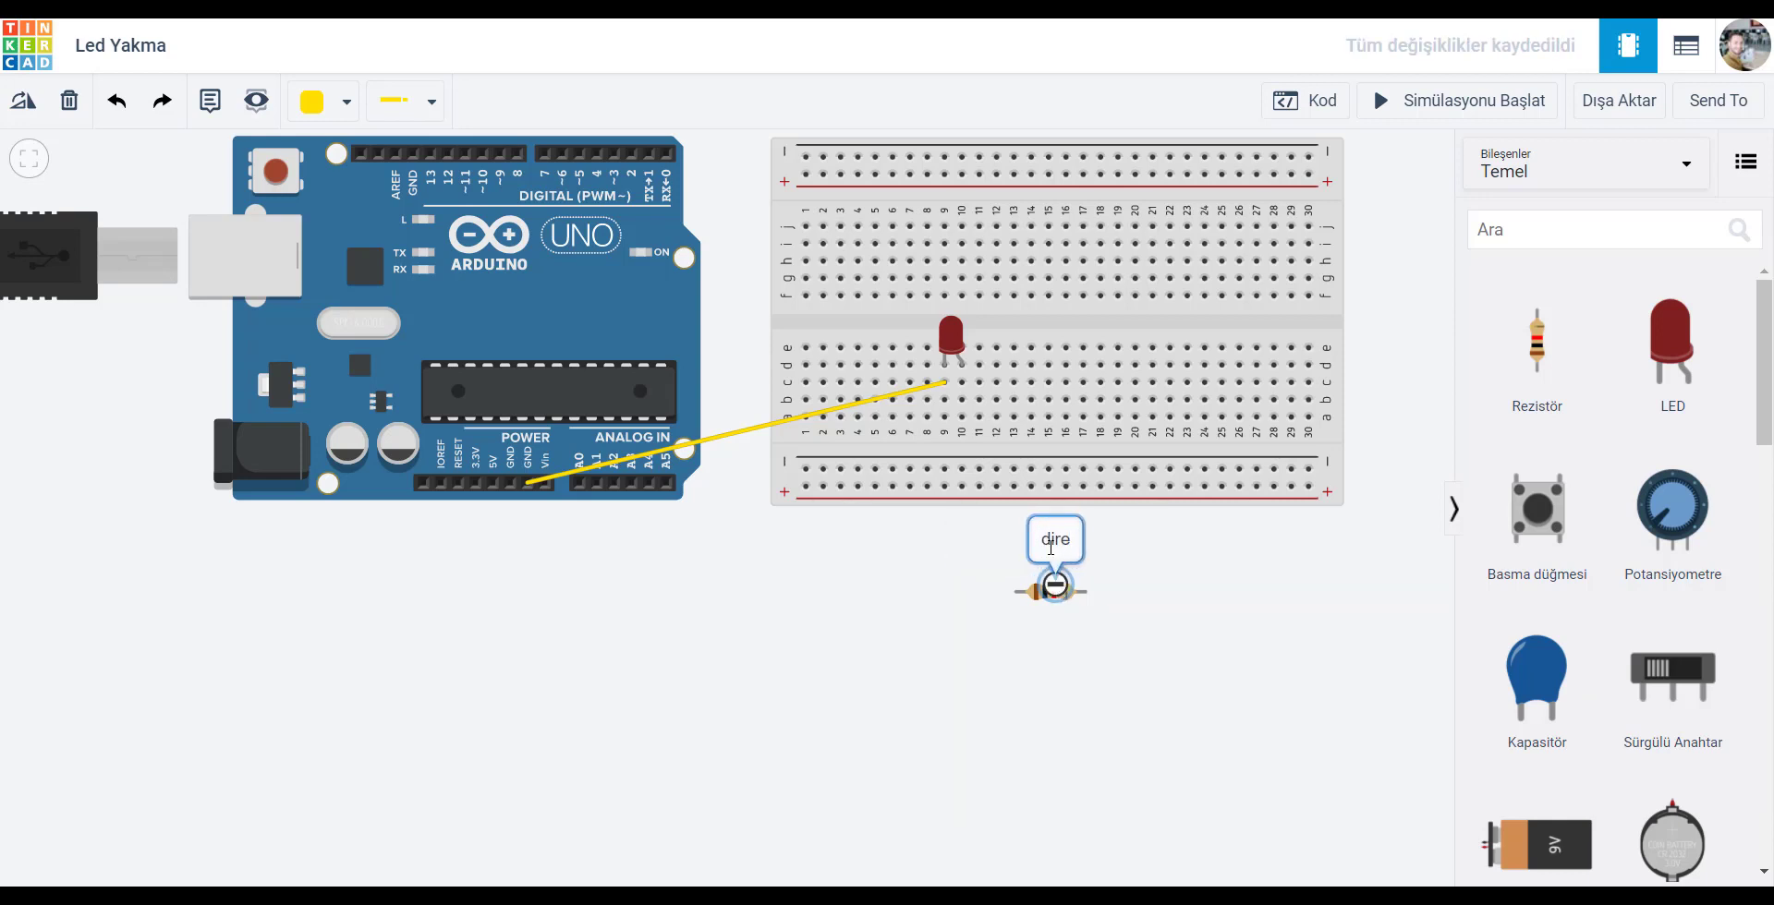
{"action": "type", "text": "nç"}
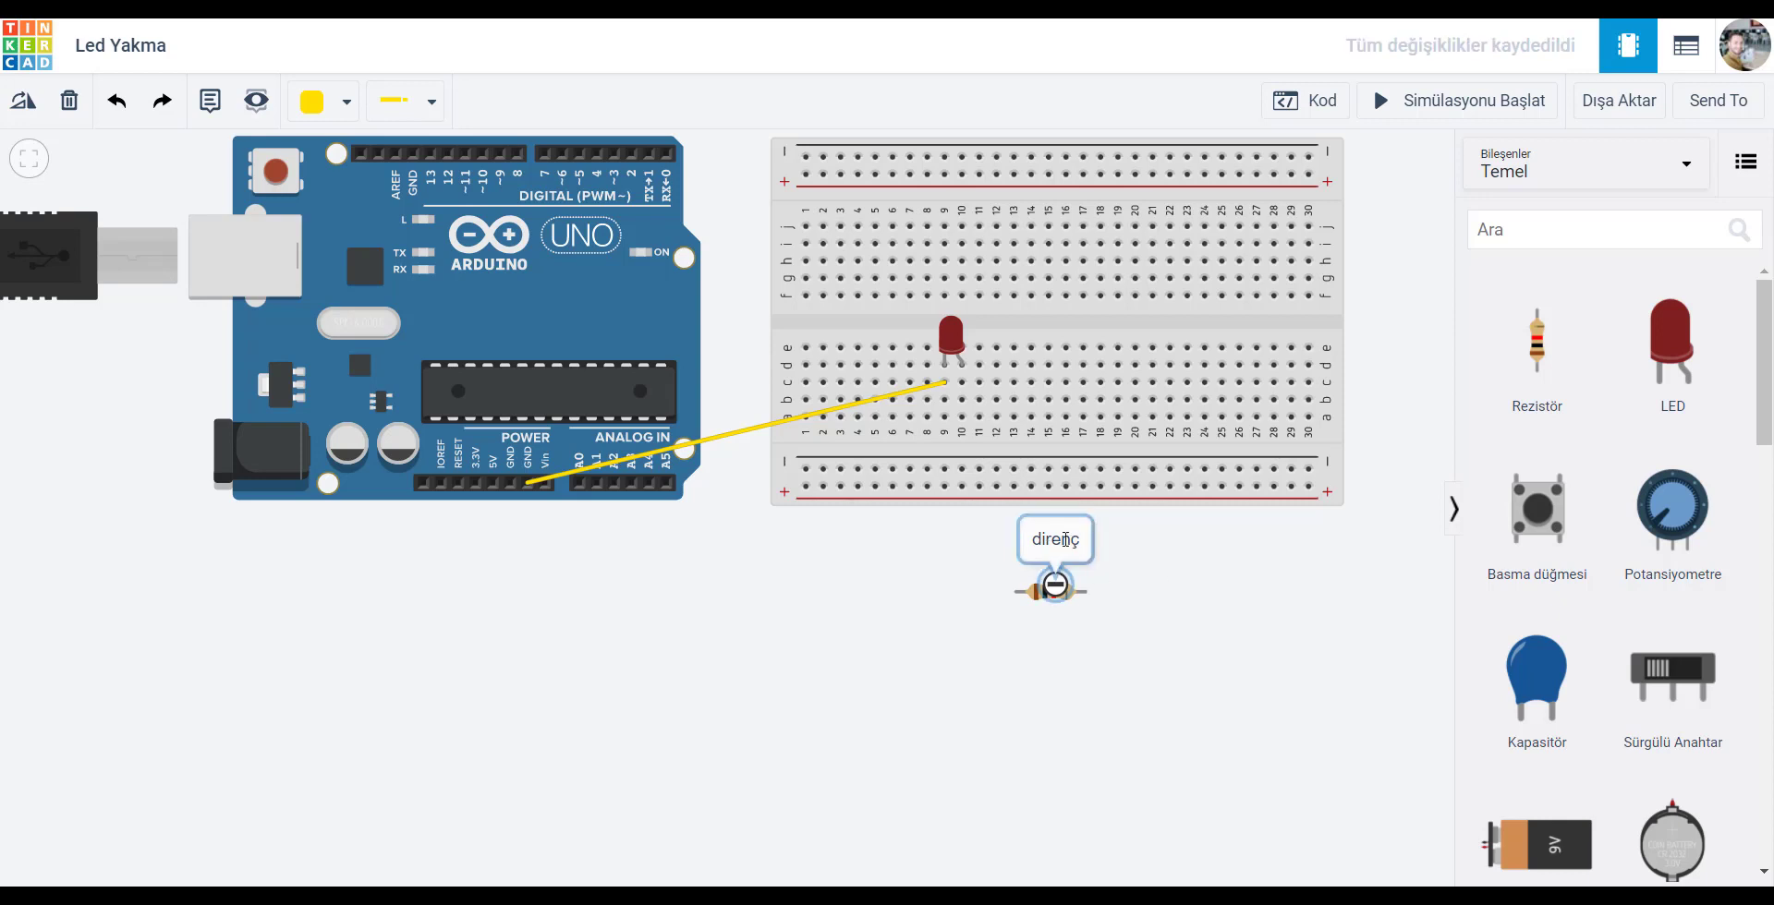
{"action": "double_click", "coordinate": [1065, 540]}
{"action": "left_click", "coordinate": [1063, 591]}
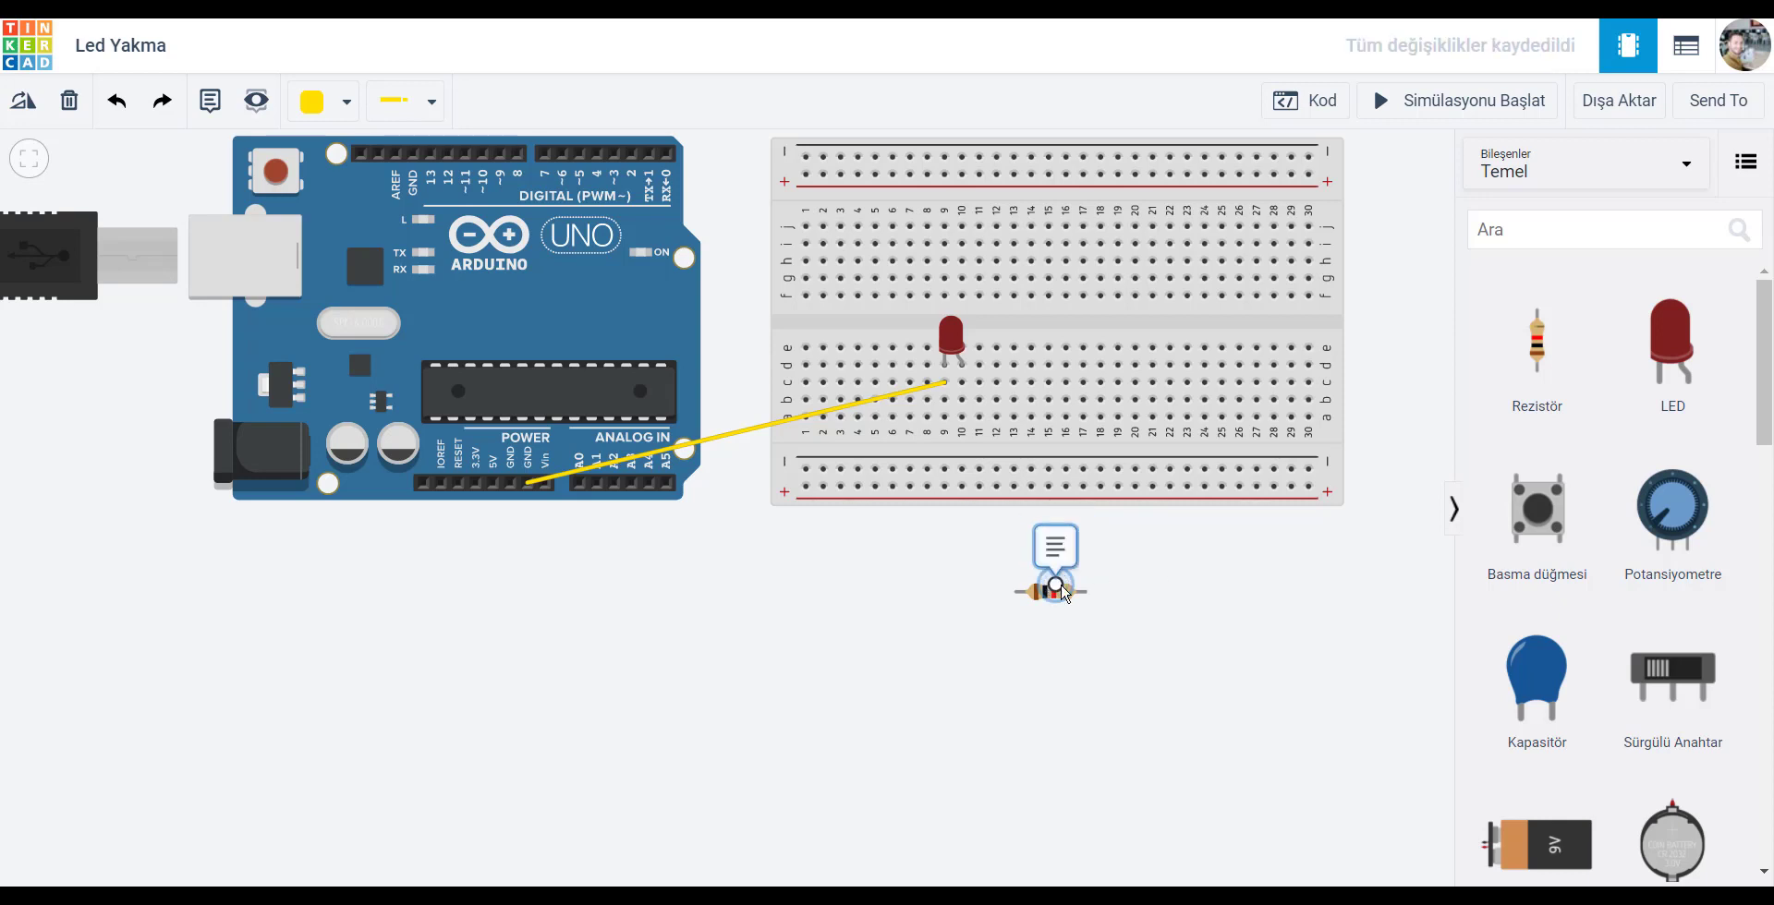
{"action": "left_click", "coordinate": [1062, 591]}
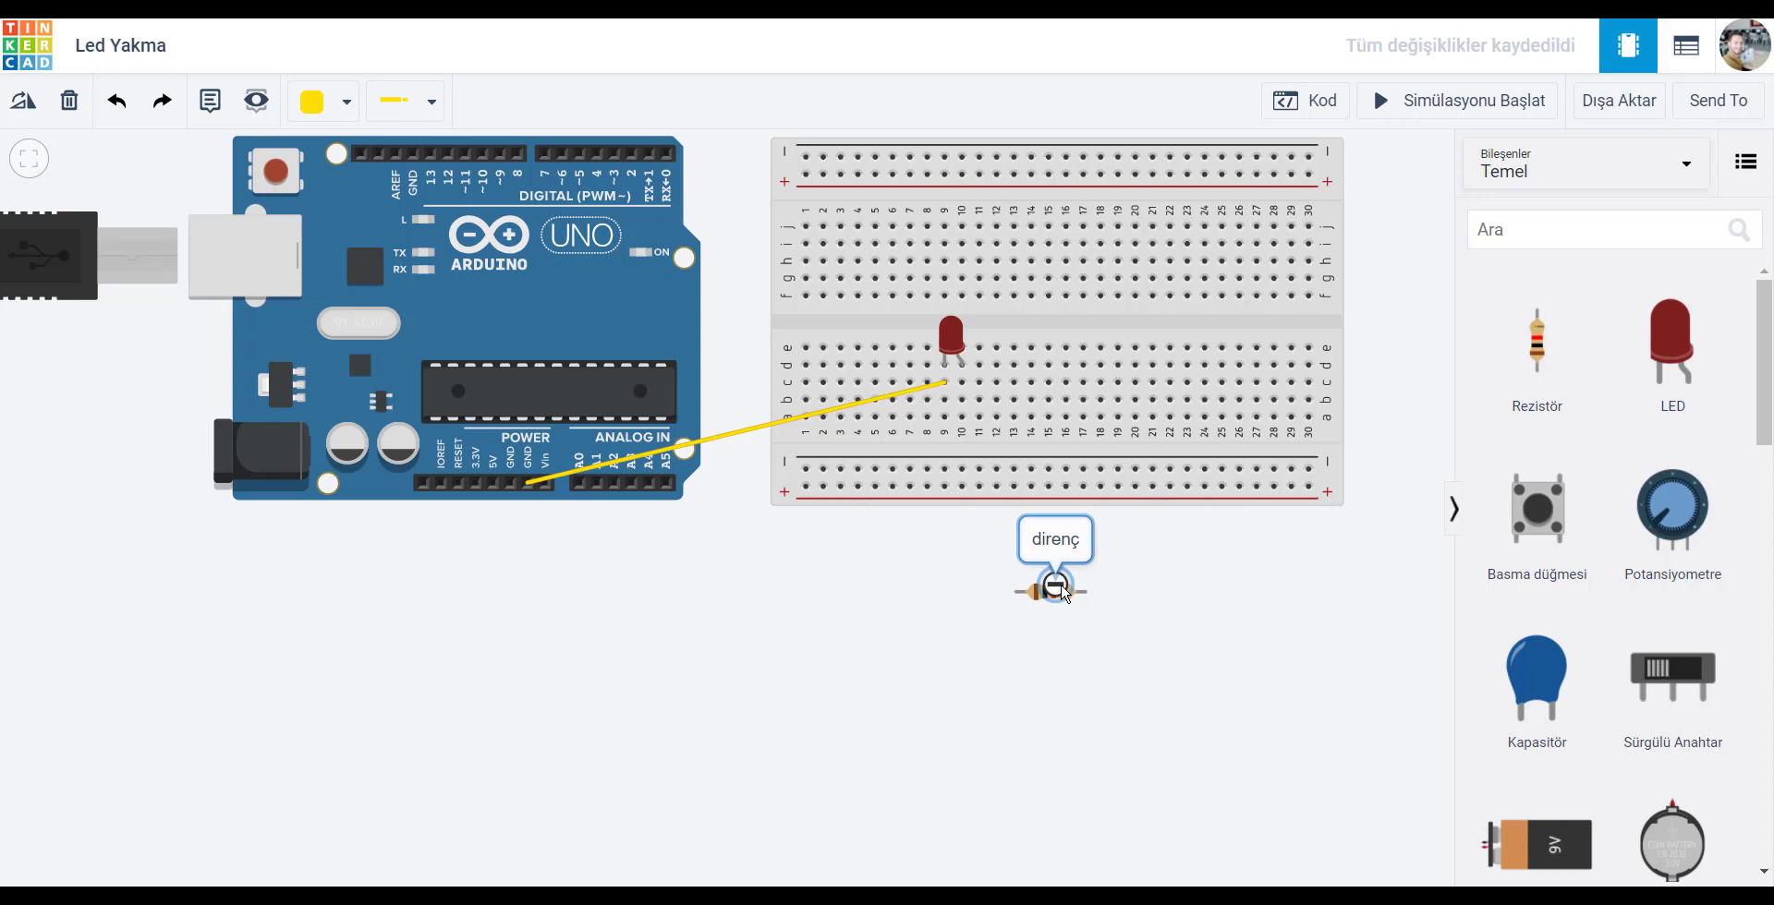
{"action": "left_click", "coordinate": [64, 109]}
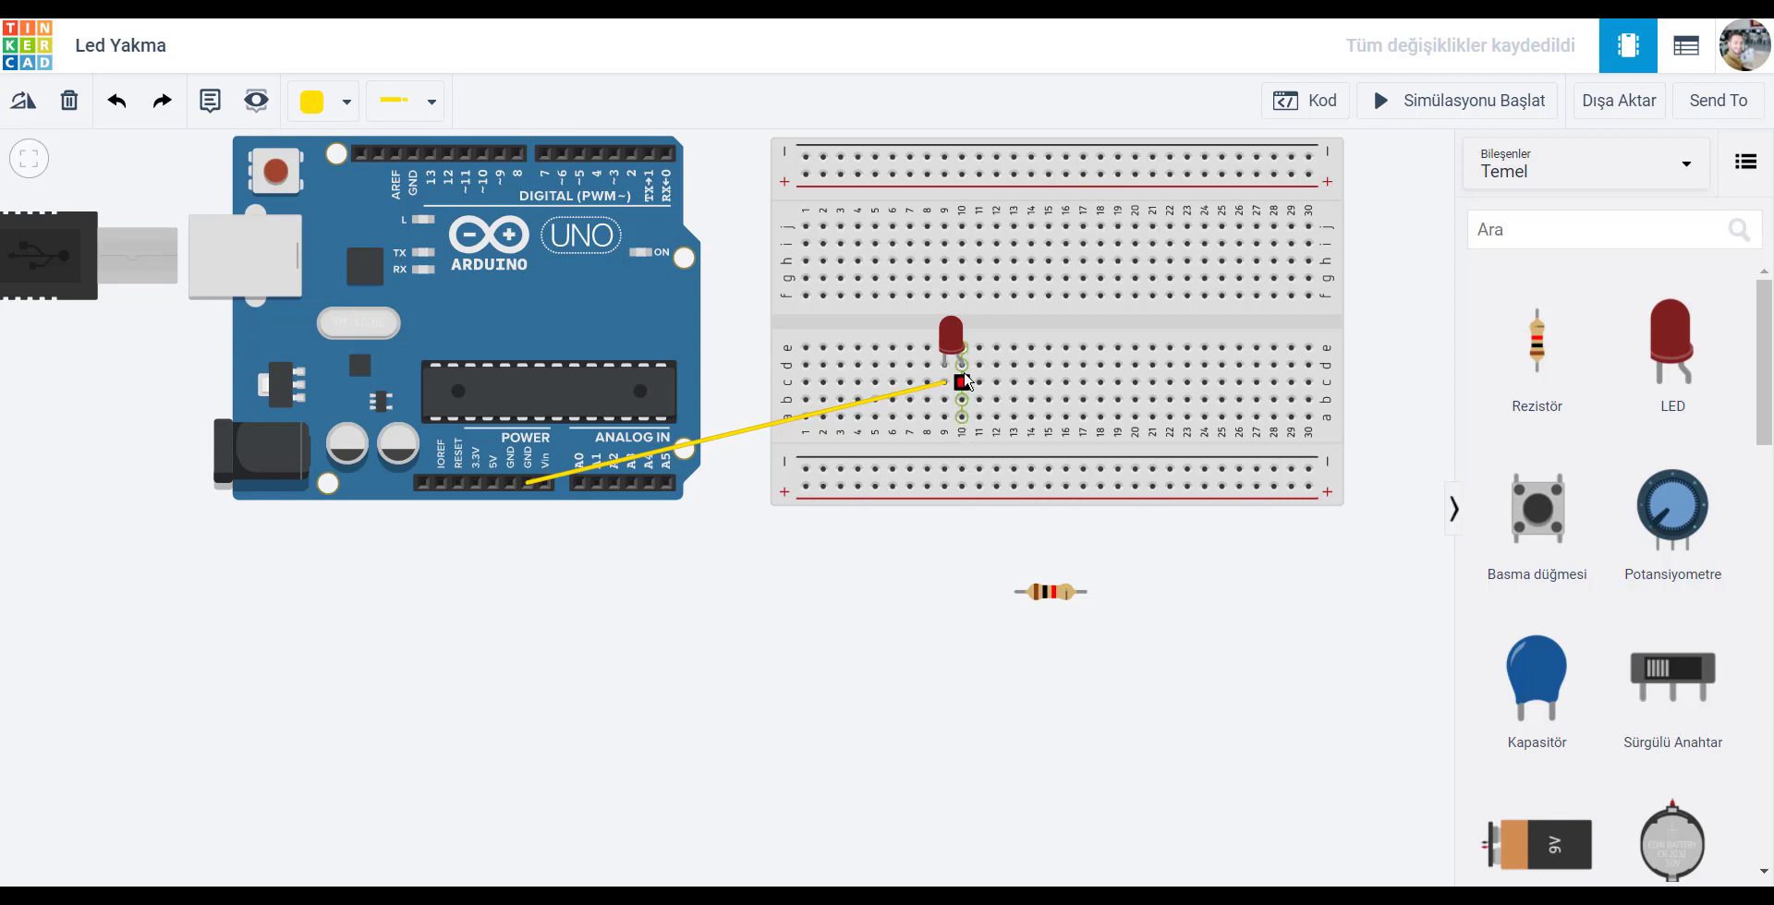
Move the resistor onto the breadboard so its leads sit in row b, columns 10 and 14, in line with the LED's anode.
{"action": "left_click", "coordinate": [1069, 594]}
{"action": "left_click_drag", "start_coordinate": [1068, 594], "coordinate": [1014, 412]}
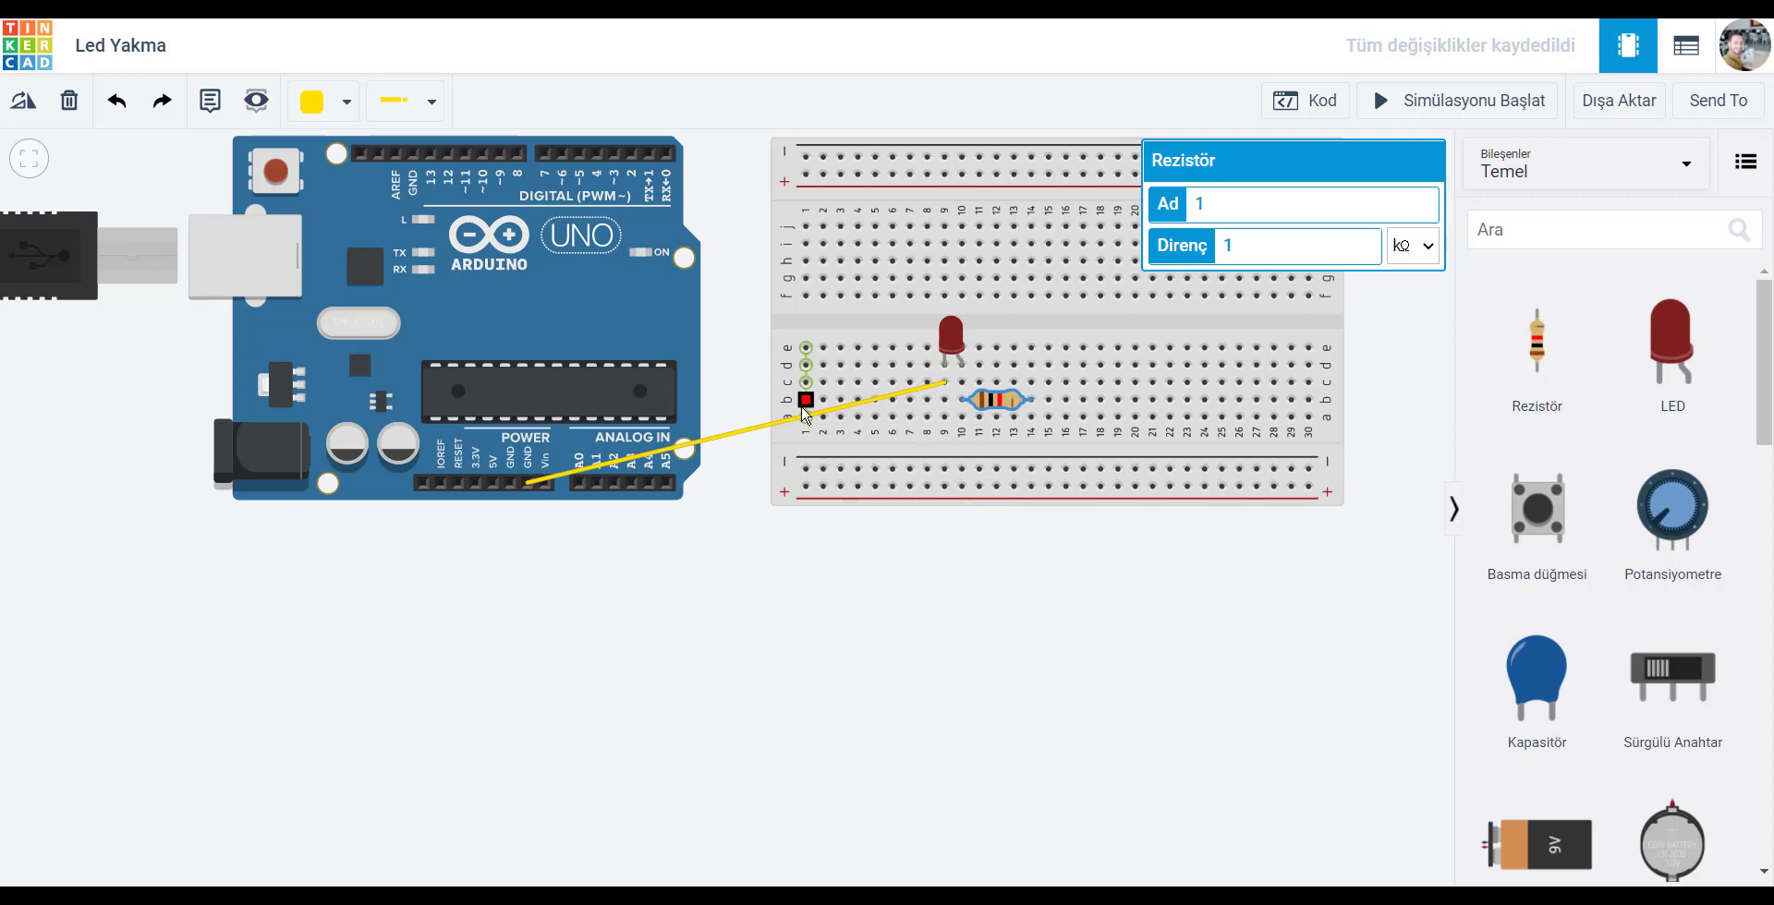
{"action": "left_click", "coordinate": [533, 486]}
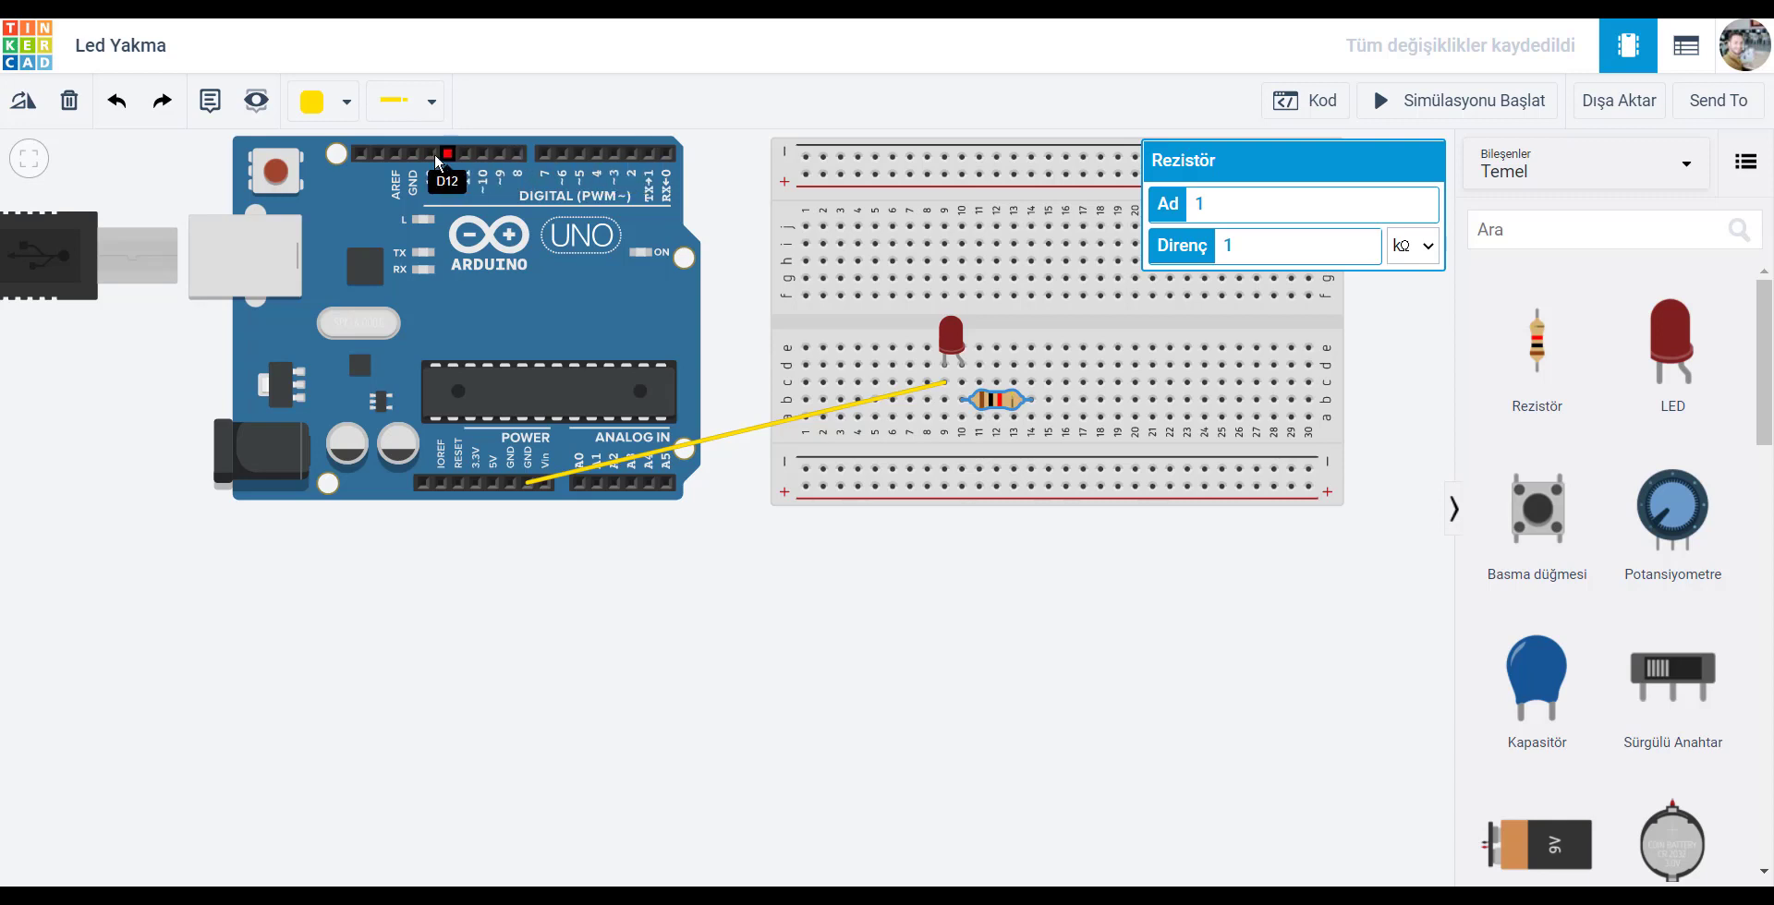
{"action": "left_click", "coordinate": [1014, 365]}
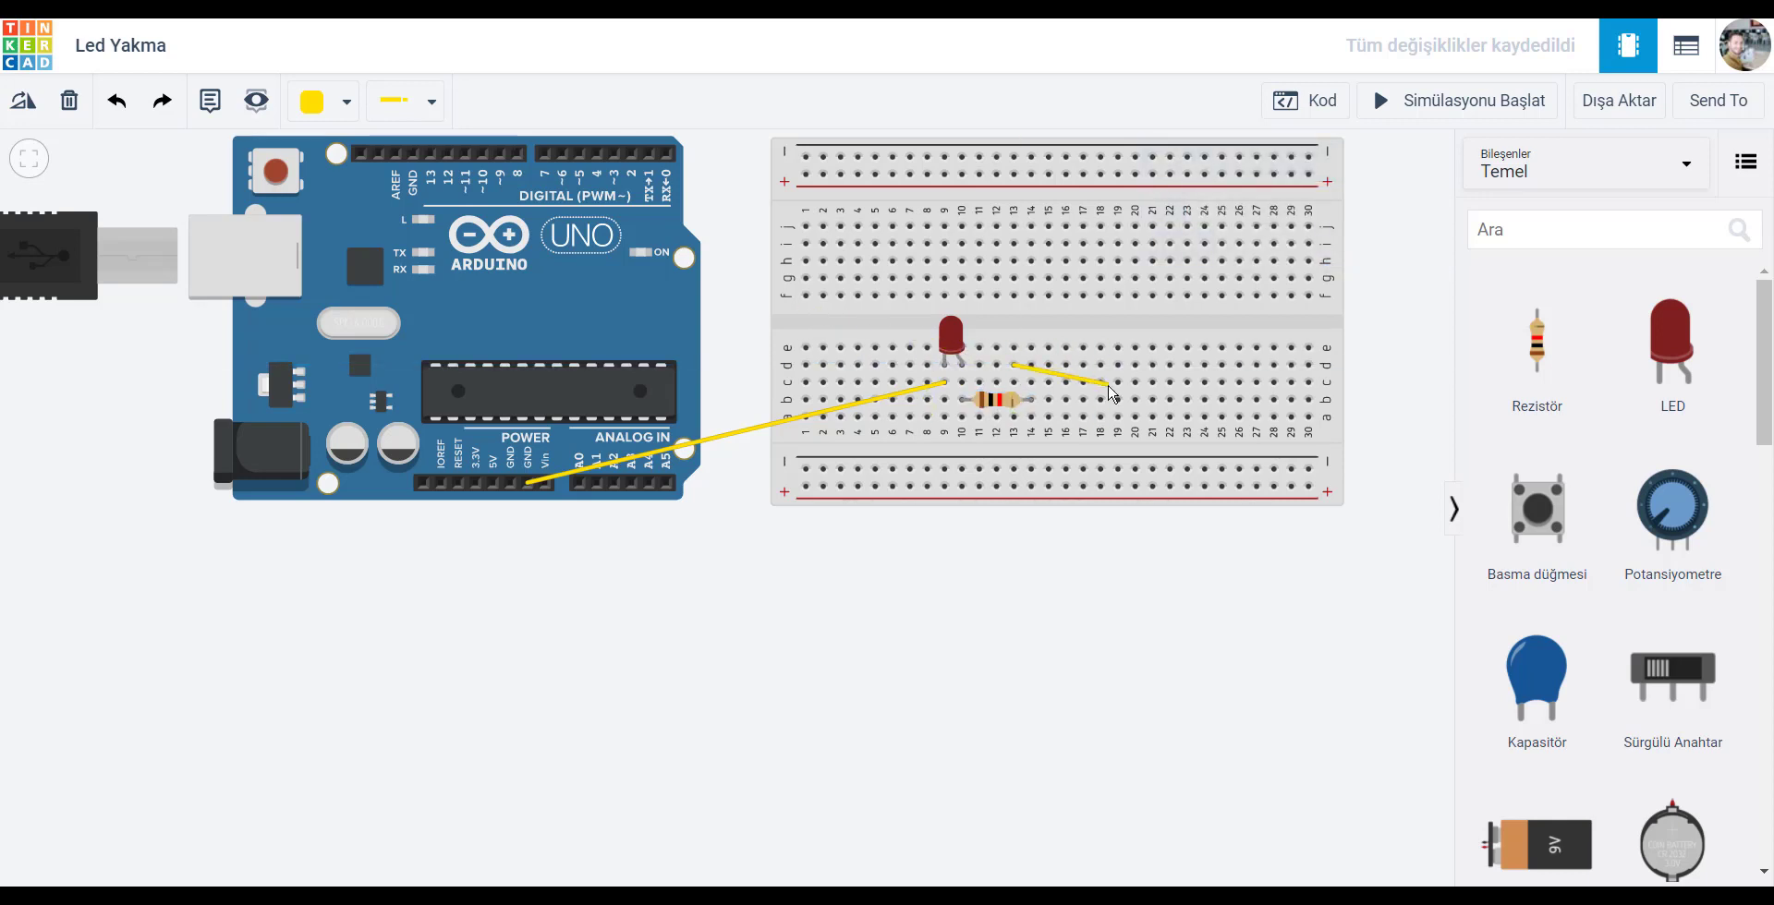
{"action": "left_click", "coordinate": [1100, 262]}
{"action": "left_click", "coordinate": [1053, 319]}
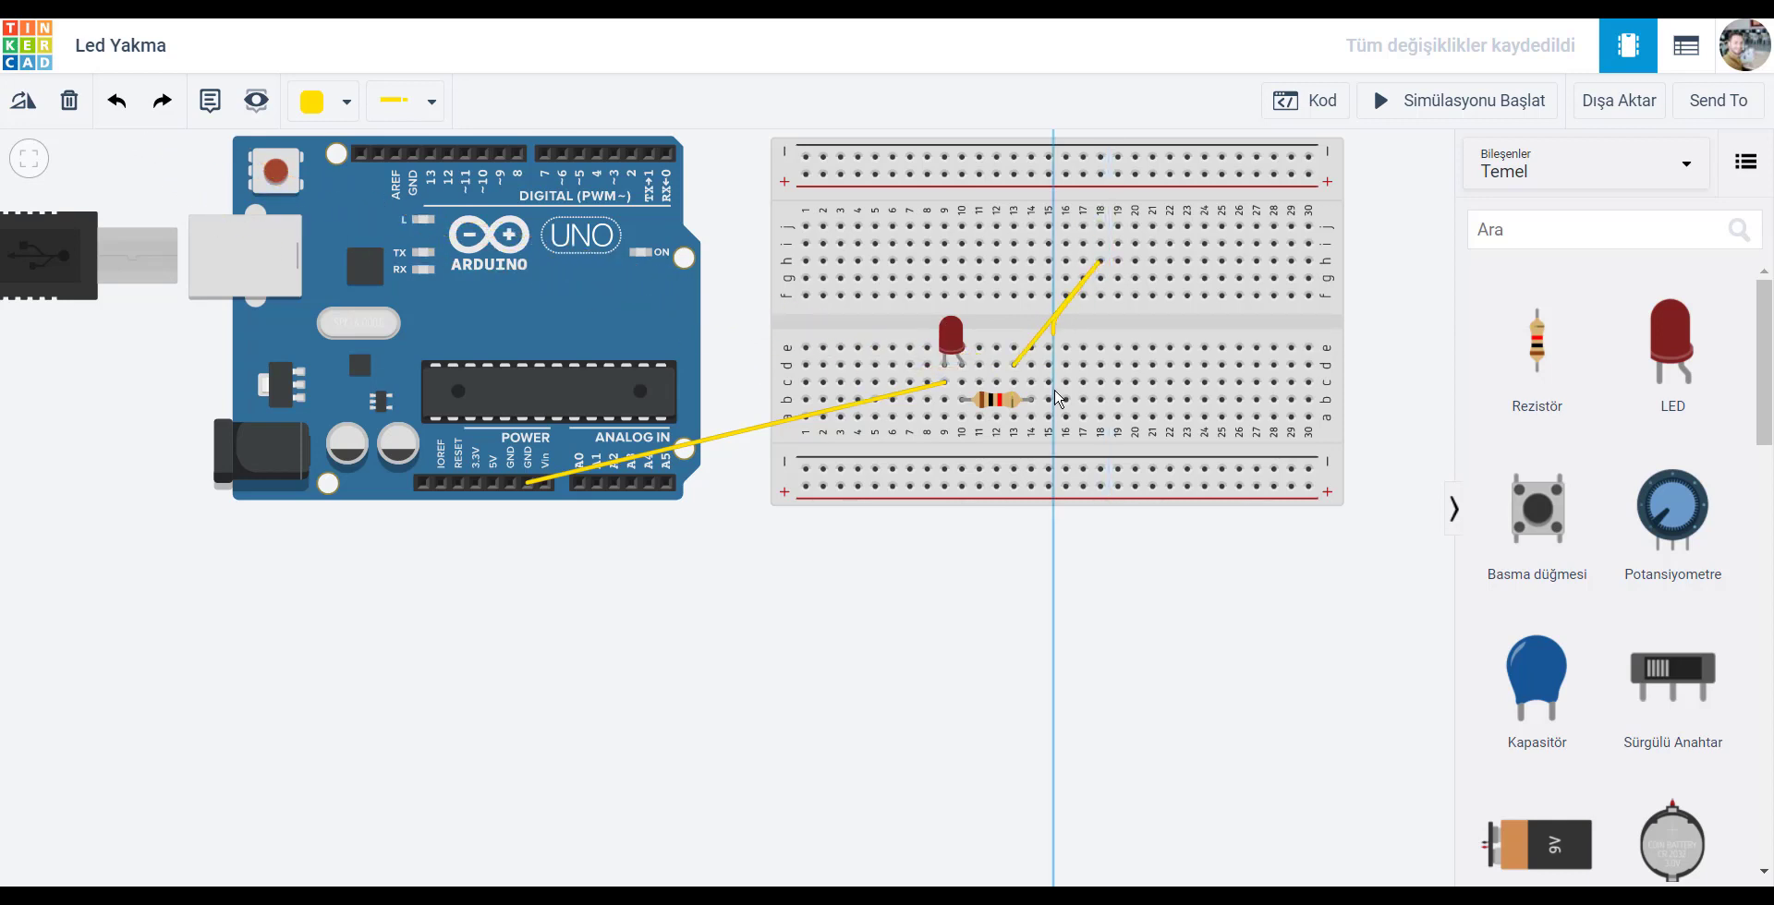
{"action": "key", "text": "Escape"}
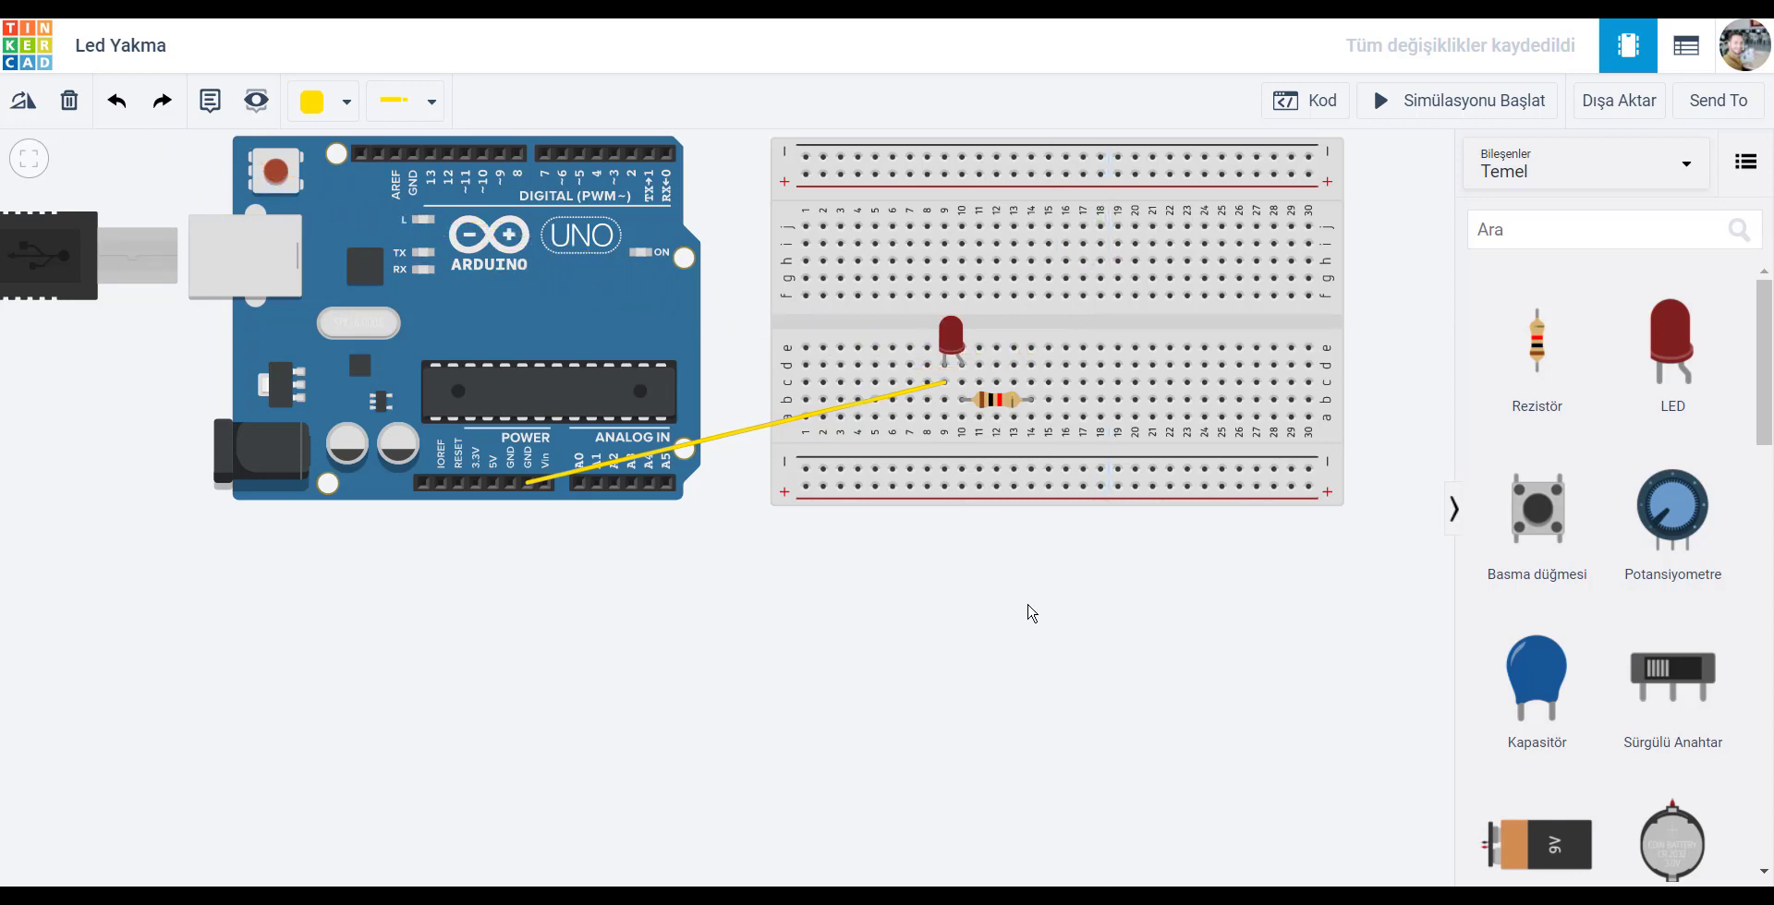
Wire breadboard hole c14 above the resistor's free lead to Arduino digital pin 9, and colour the wire green (Yeşil).
{"action": "left_click", "coordinate": [1032, 382]}
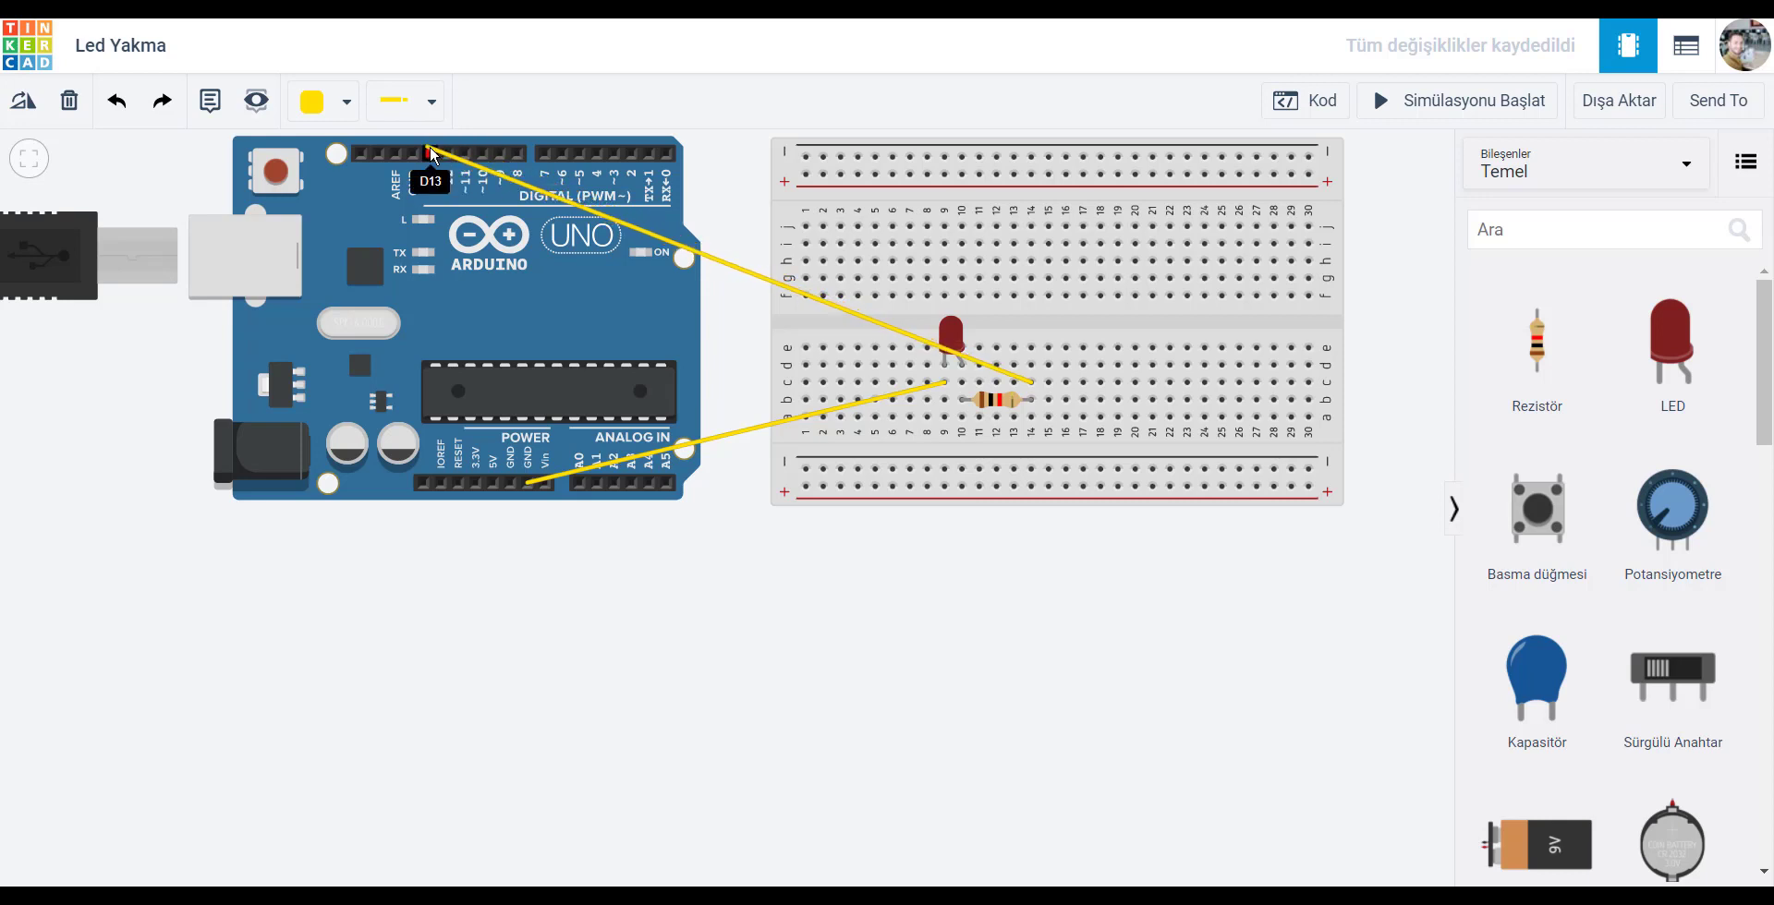
{"action": "left_click", "coordinate": [500, 154]}
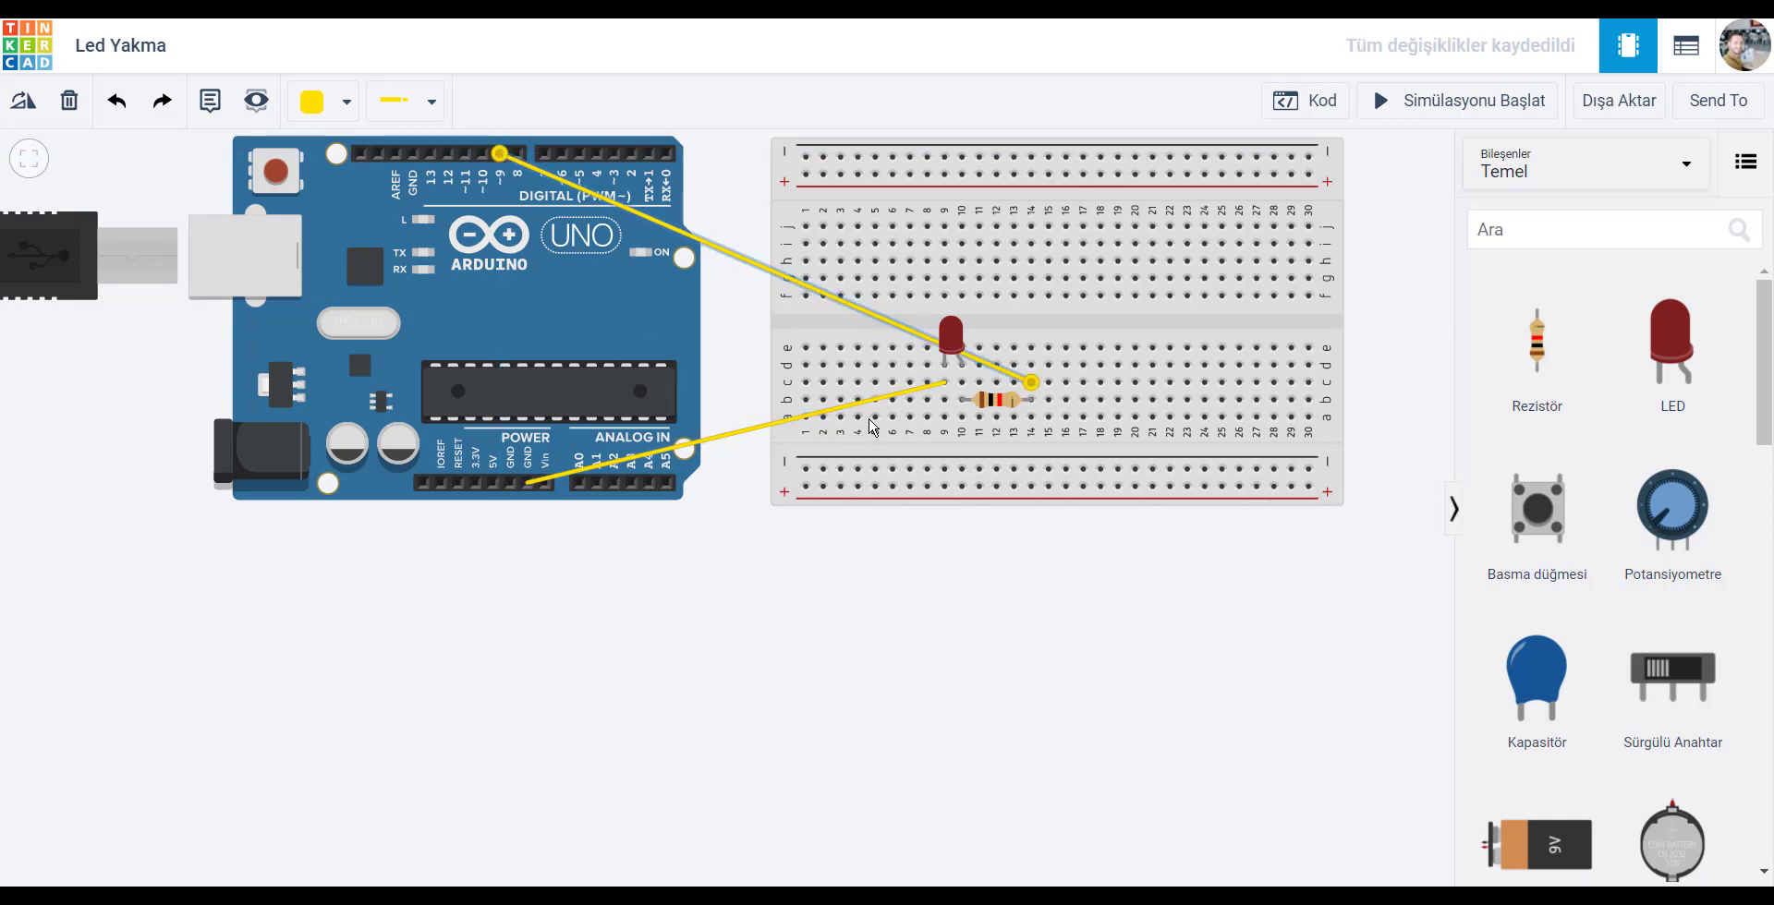
{"action": "left_click", "coordinate": [335, 106]}
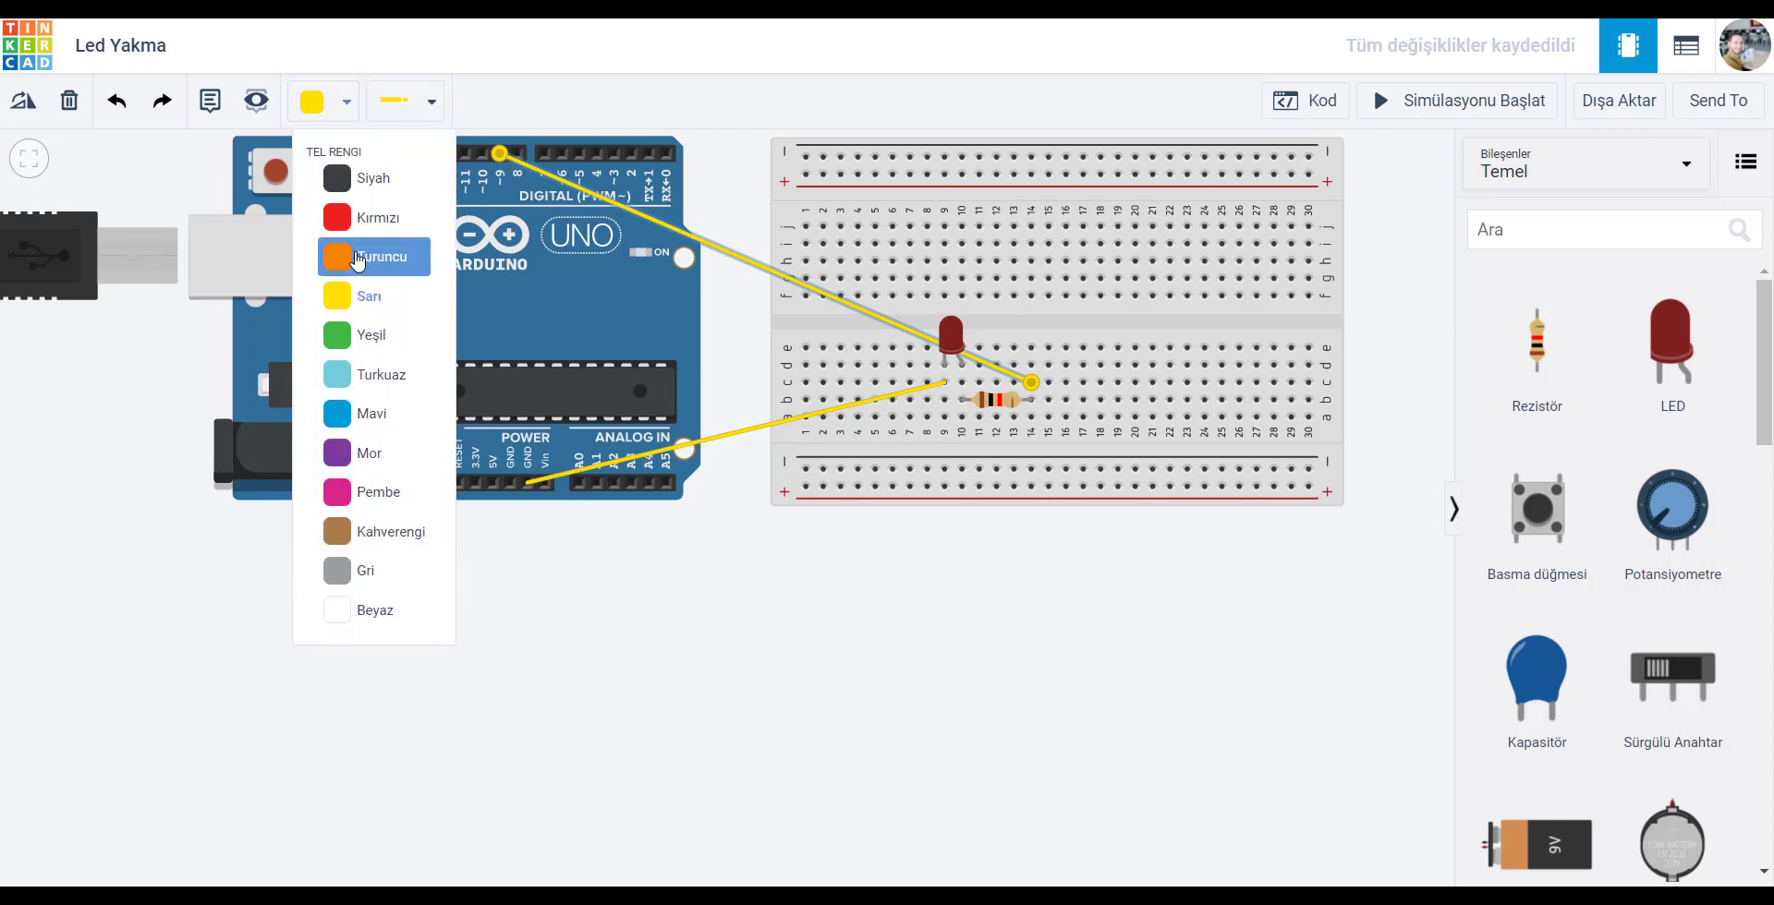
{"action": "left_click", "coordinate": [370, 338]}
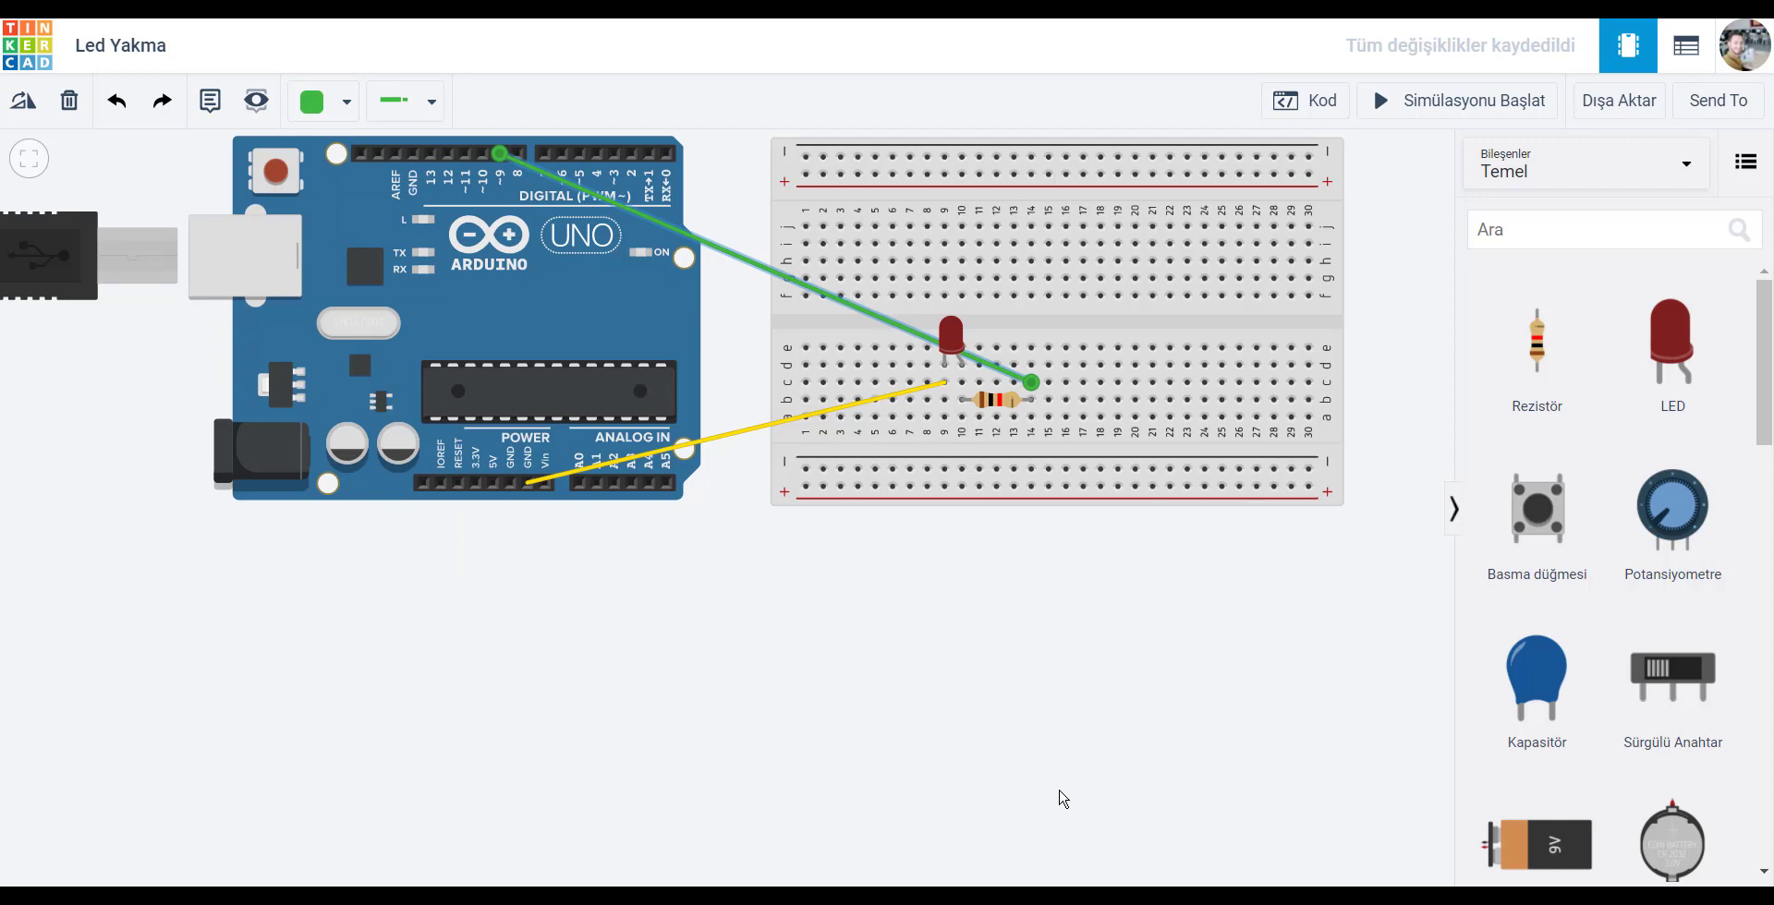
Shift the breadboard with its attached parts slightly down and away from the Arduino, and deselect it.
{"action": "left_click", "coordinate": [906, 330]}
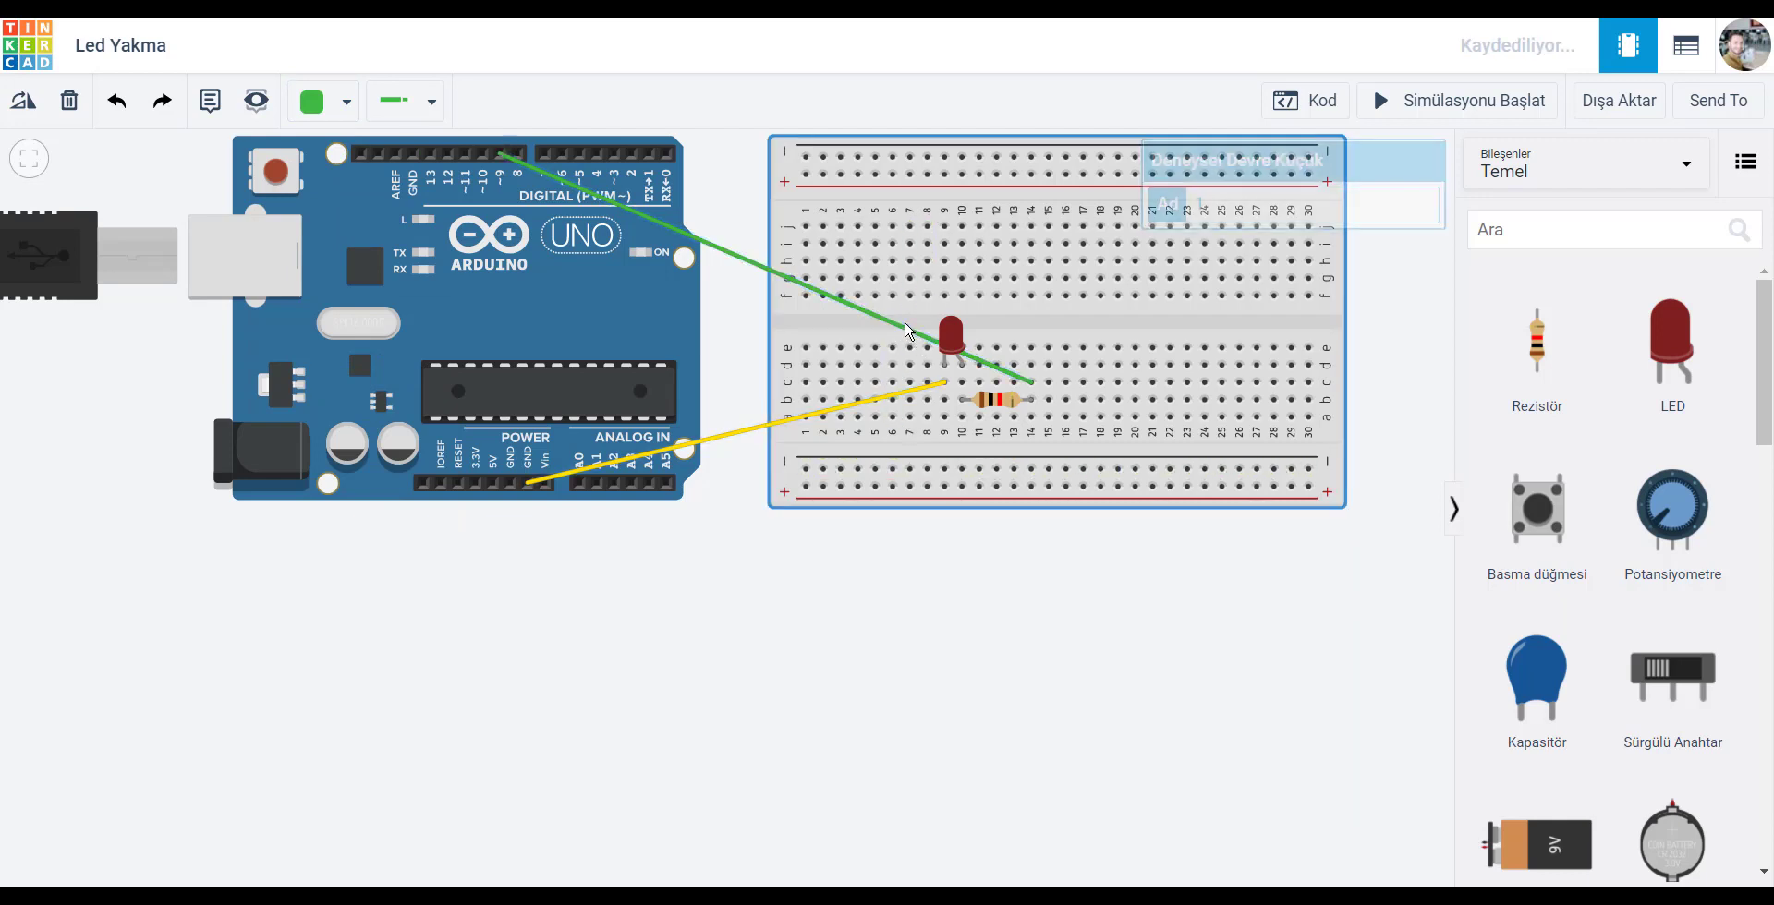
{"action": "left_click_drag", "start_coordinate": [906, 329], "coordinate": [918, 345]}
{"action": "left_click", "coordinate": [1008, 544]}
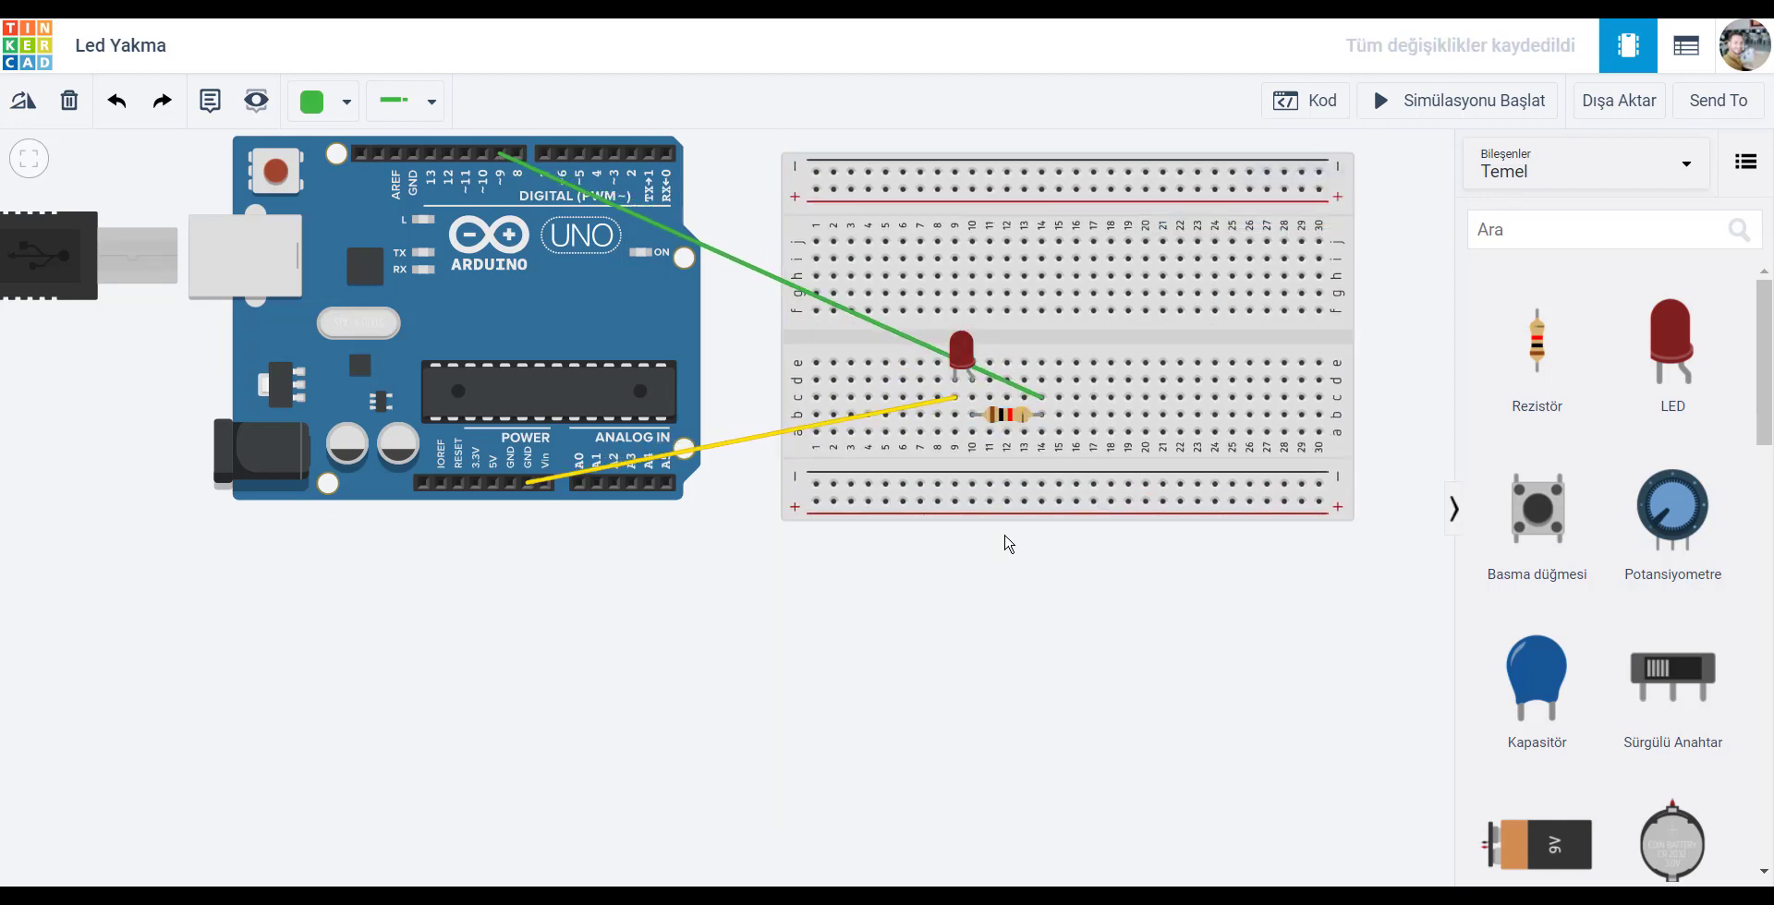
Open the Arduino Uno R3's block code and remove the default block stack from the workspace.
{"action": "left_click", "coordinate": [894, 331]}
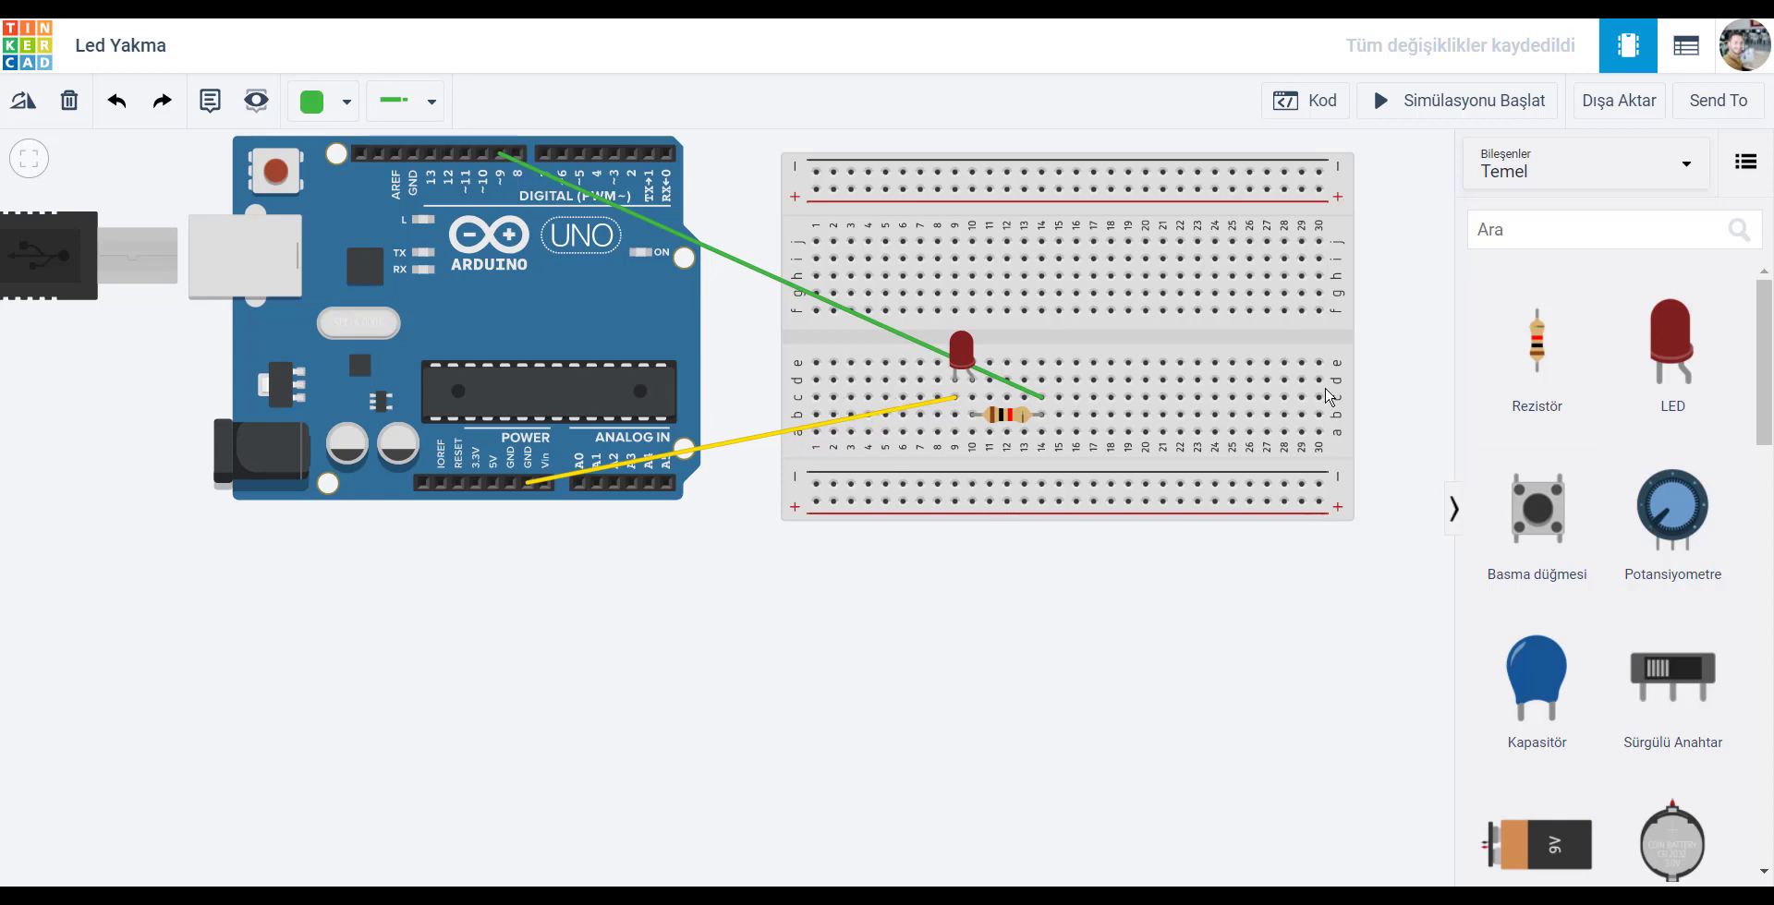
{"action": "left_click", "coordinate": [1303, 101]}
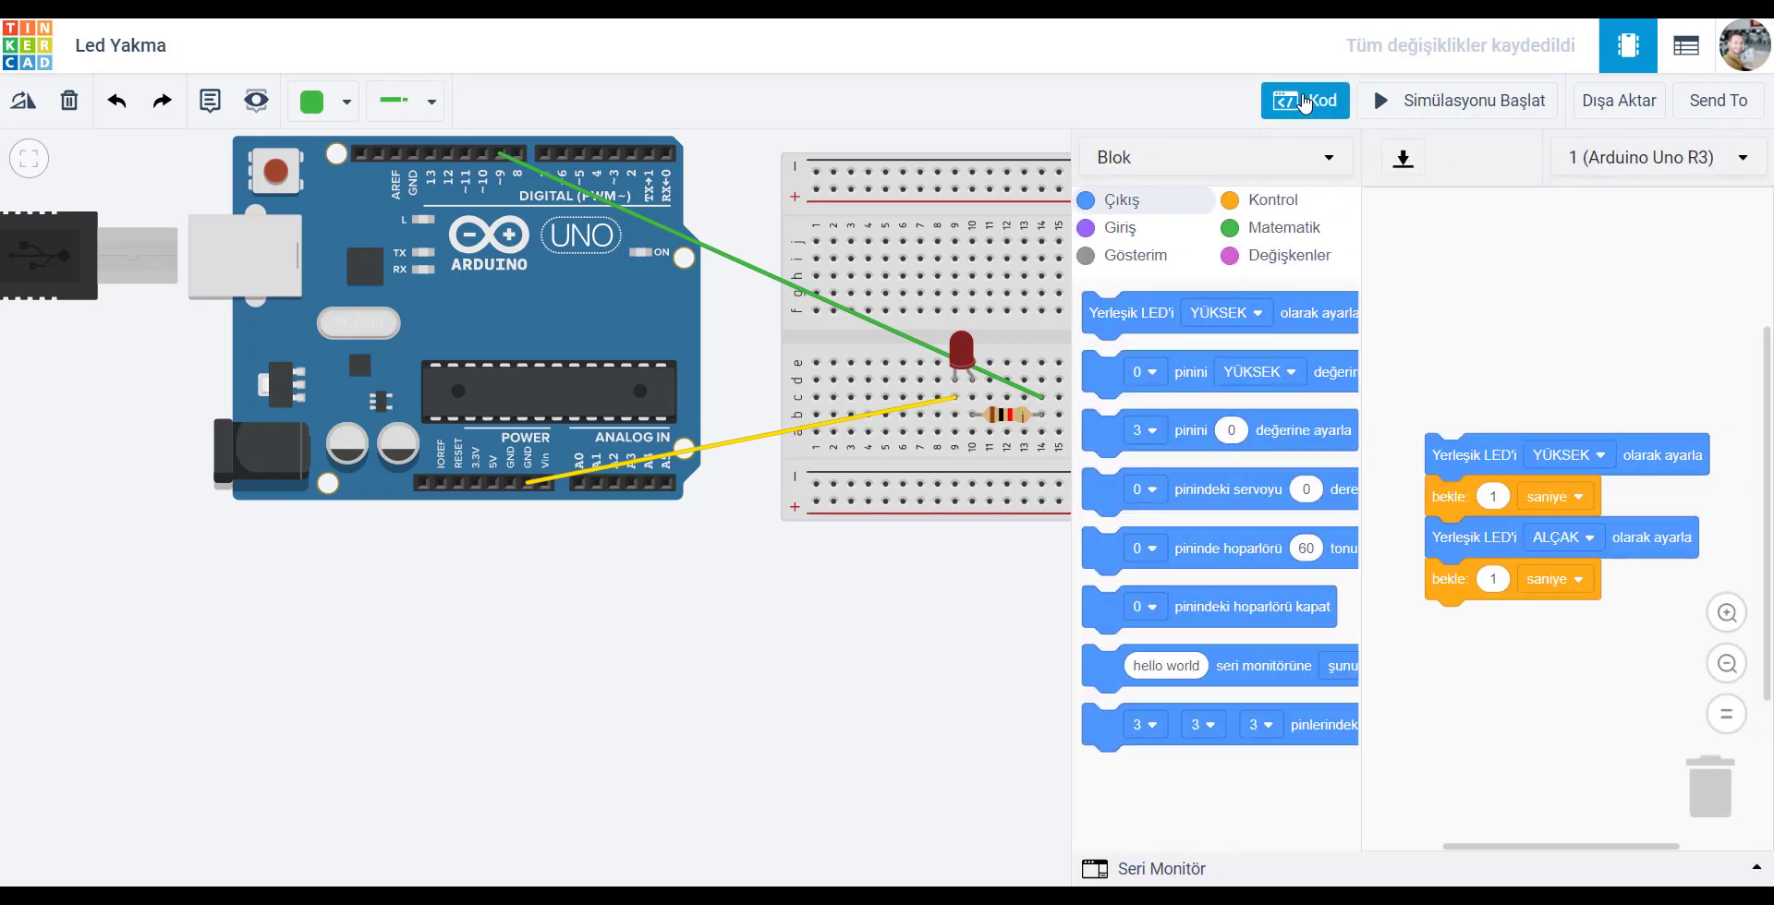
{"action": "mouse_move", "coordinate": [1493, 367]}
{"action": "left_mouse_down"}
{"action": "mouse_move", "coordinate": [1531, 585]}
{"action": "mouse_move", "coordinate": [1491, 383]}
{"action": "left_mouse_up"}
{"action": "left_click_drag", "start_coordinate": [1538, 476], "coordinate": [1258, 419]}
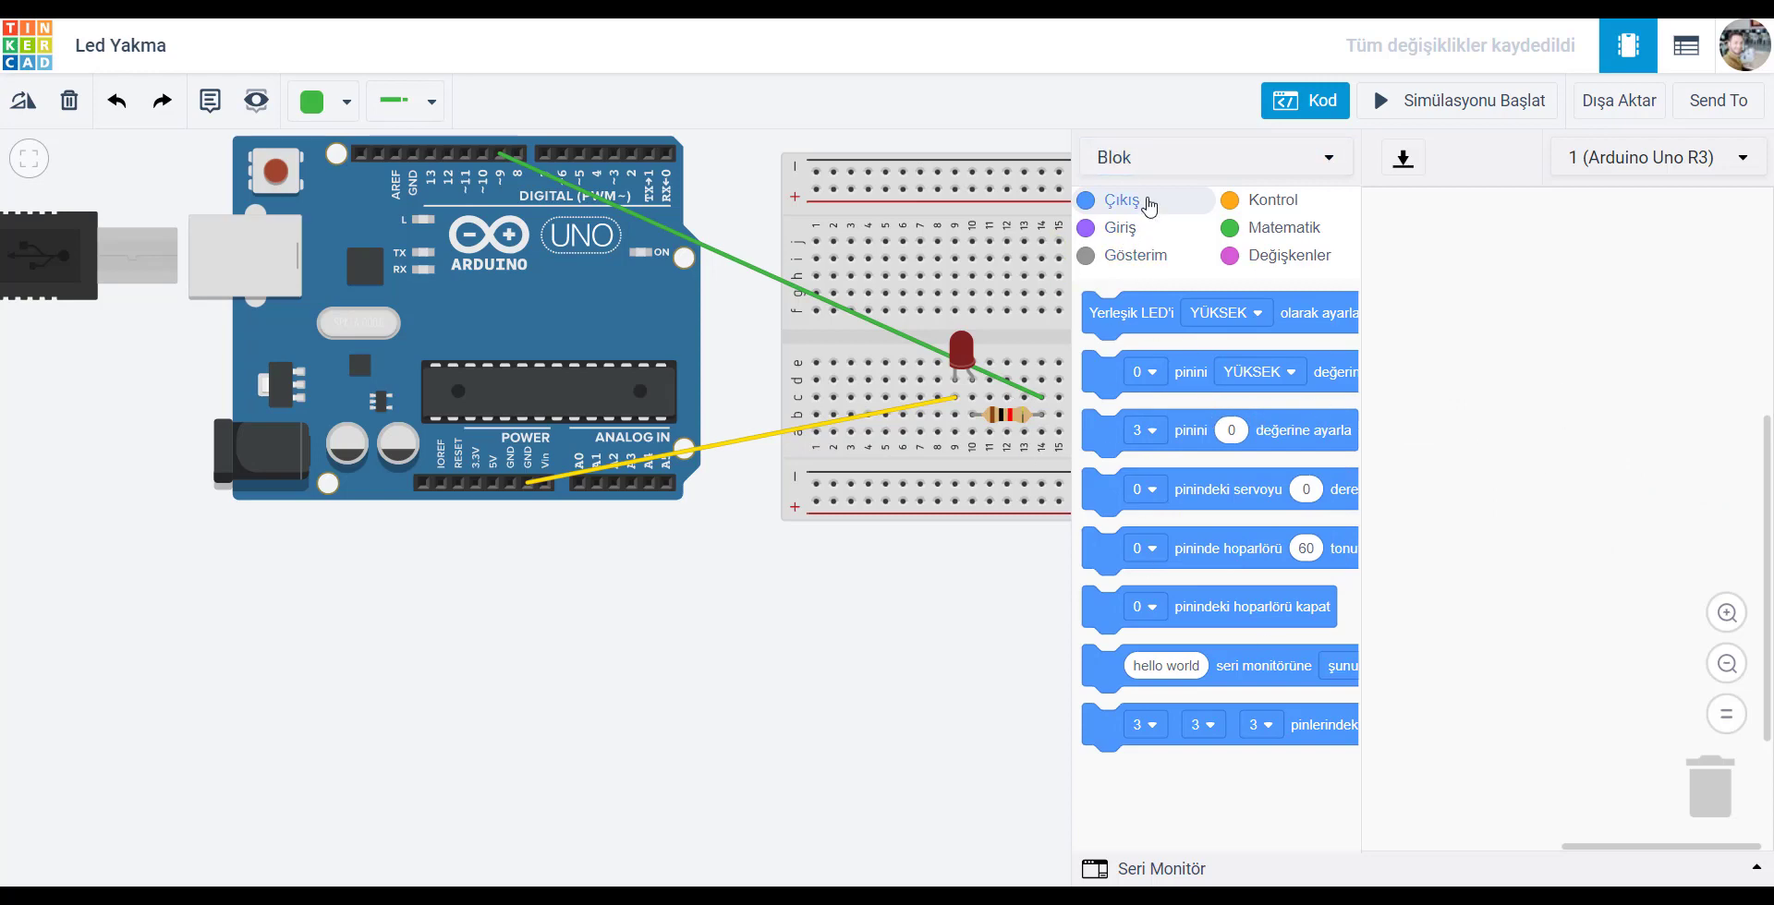
Try the Blok + Metin code view, and switch the editor to text-only Metin, accepting the loss of the blocks.
{"action": "left_click", "coordinate": [1327, 157]}
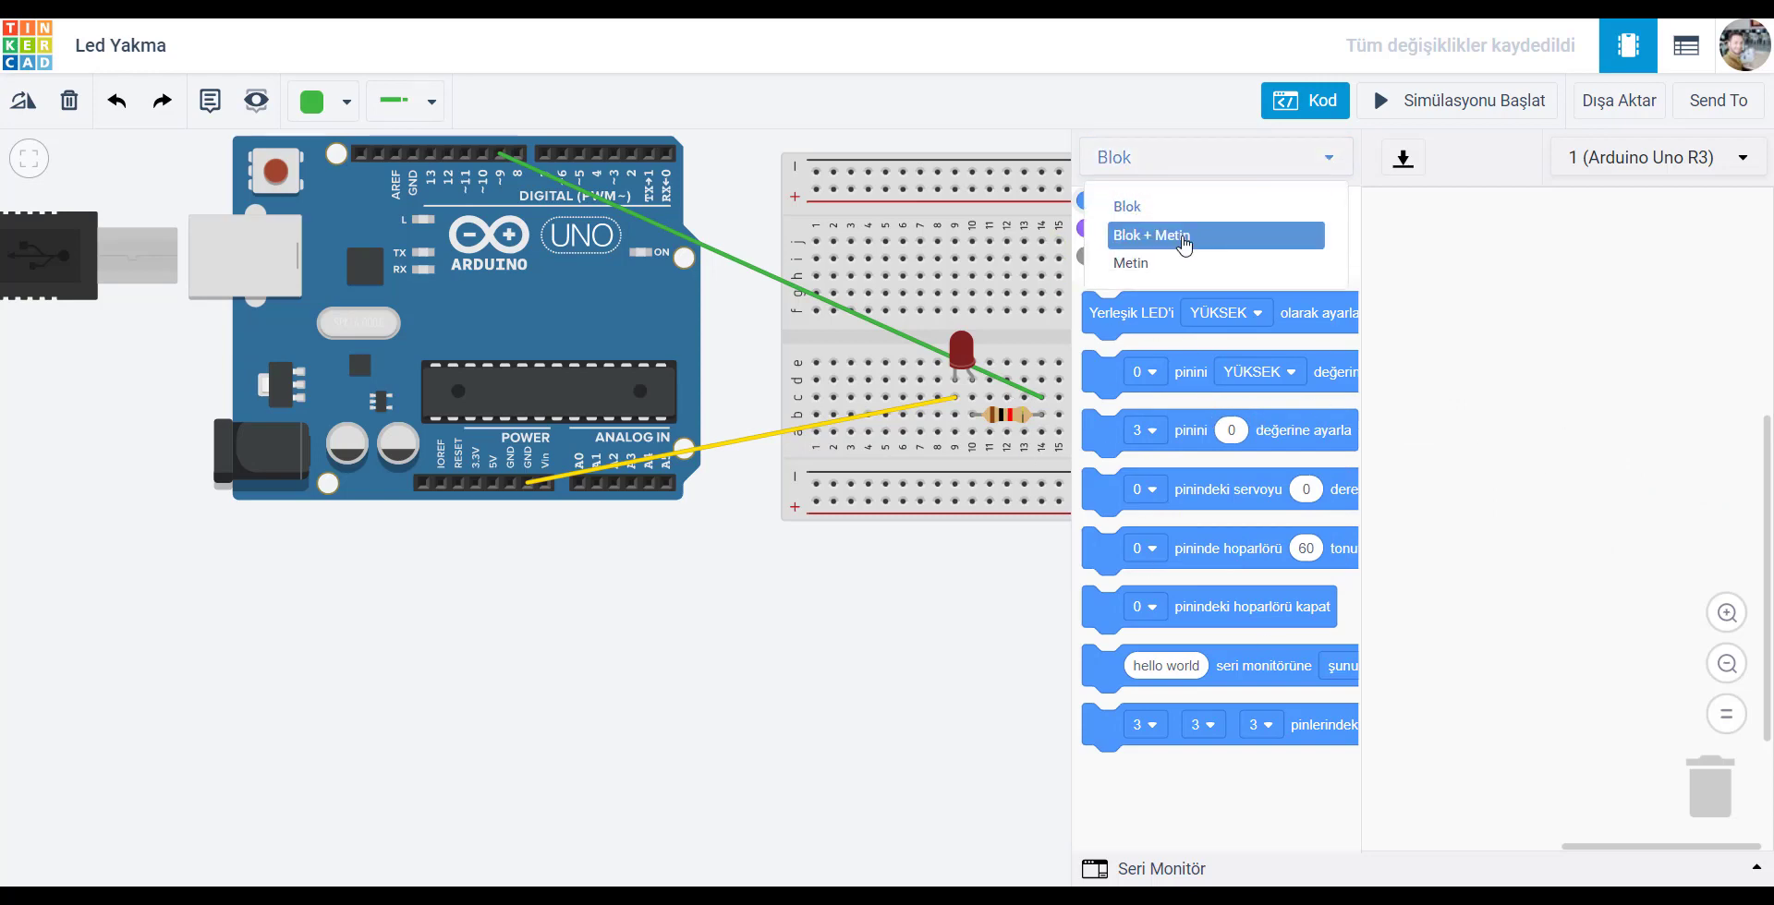
{"action": "left_click", "coordinate": [1185, 242]}
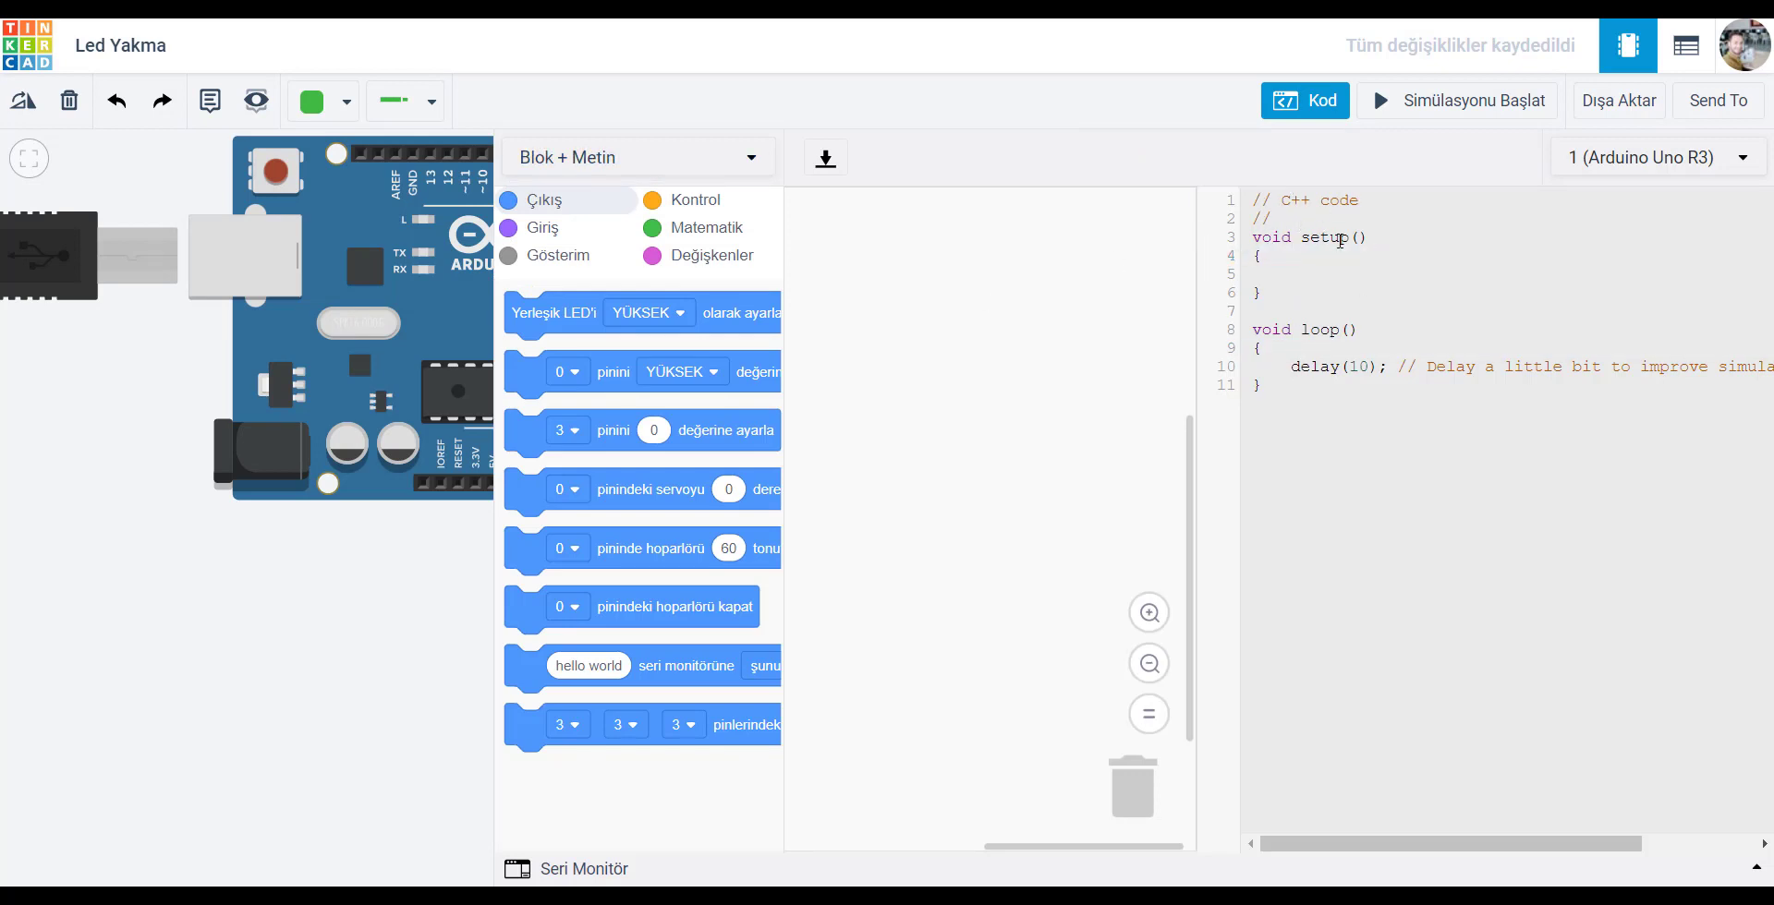
{"action": "left_click", "coordinate": [650, 174]}
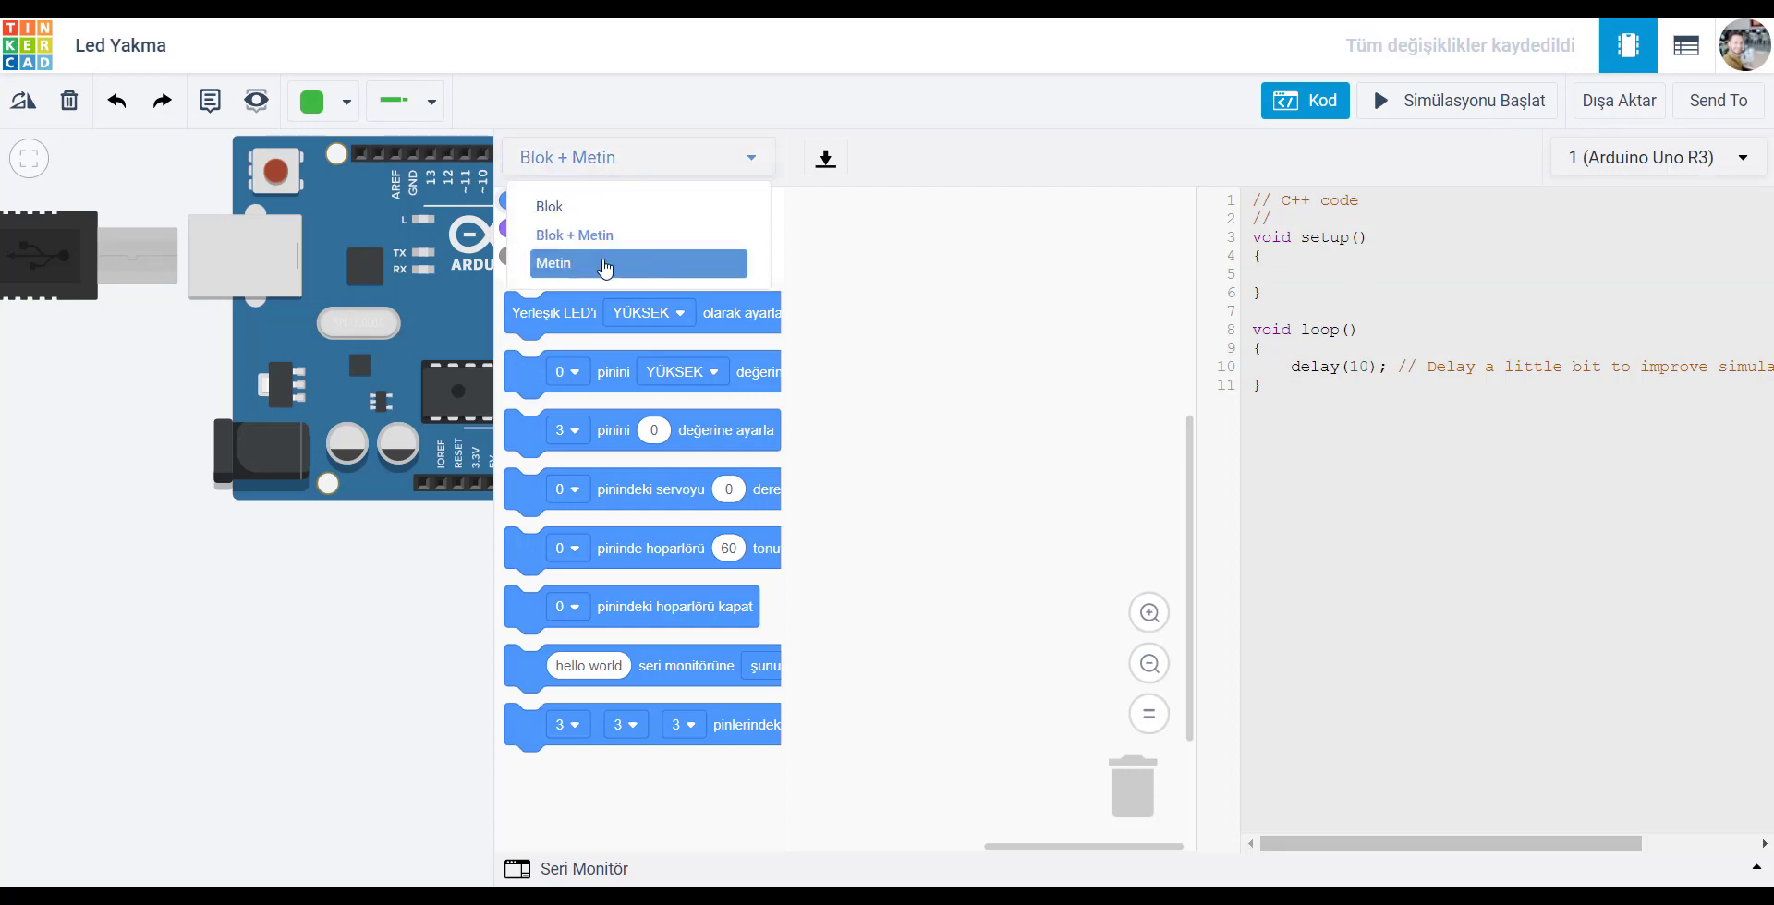
{"action": "left_click", "coordinate": [646, 264]}
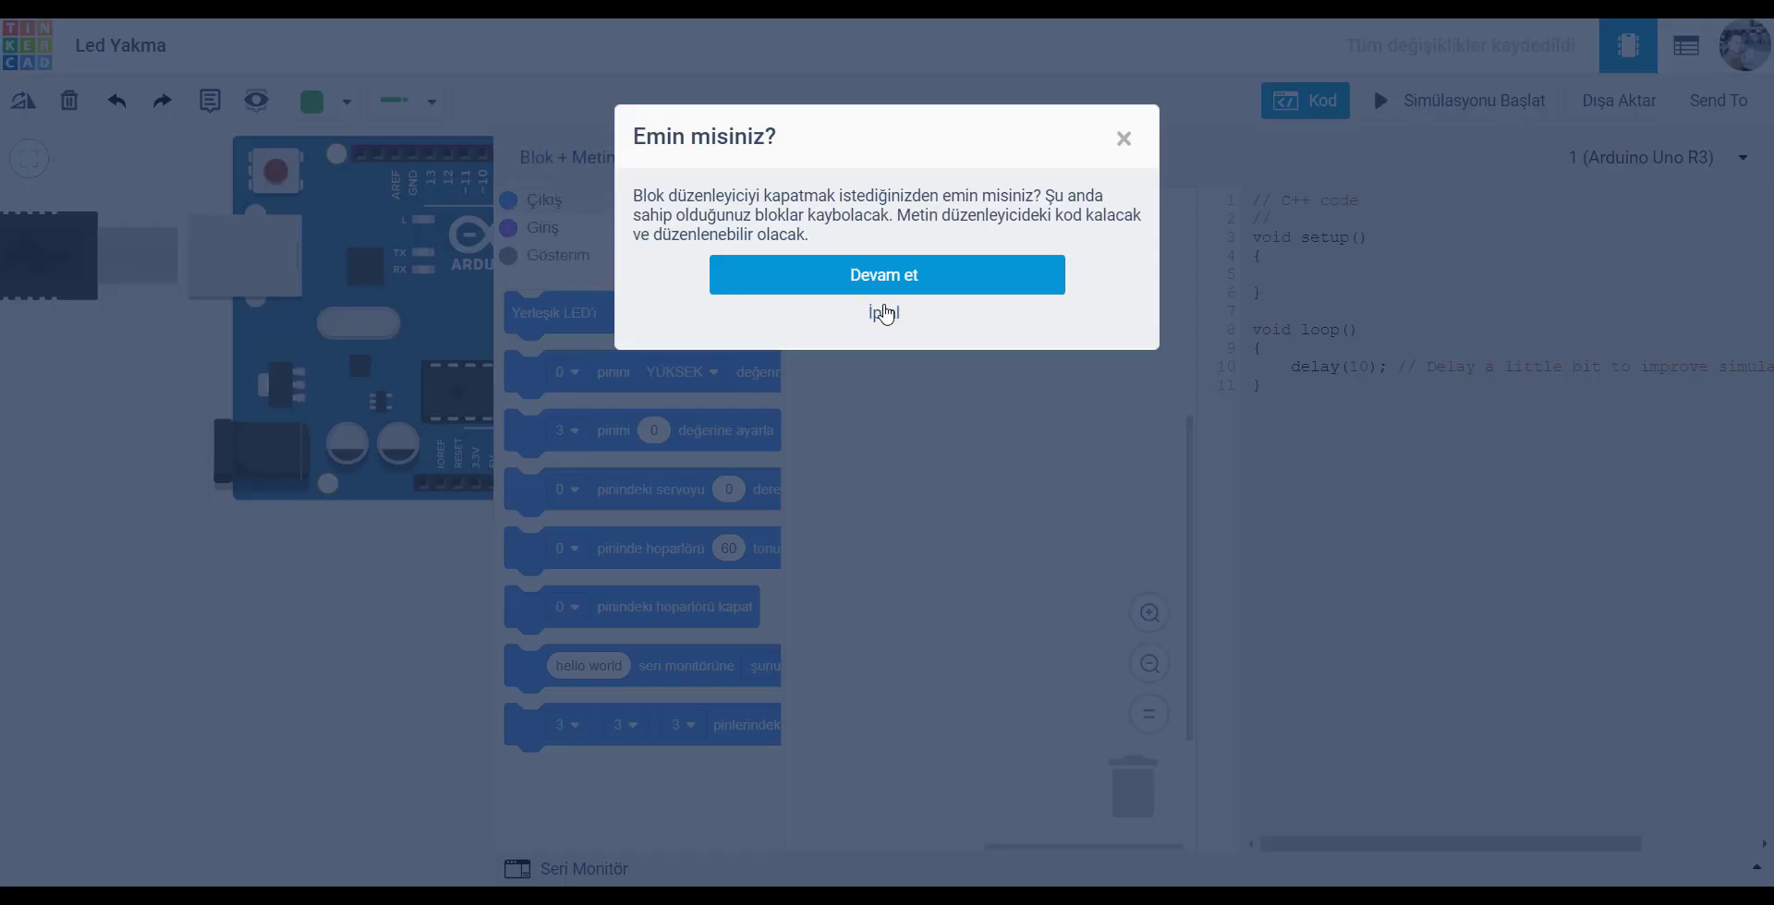
{"action": "left_click", "coordinate": [877, 274]}
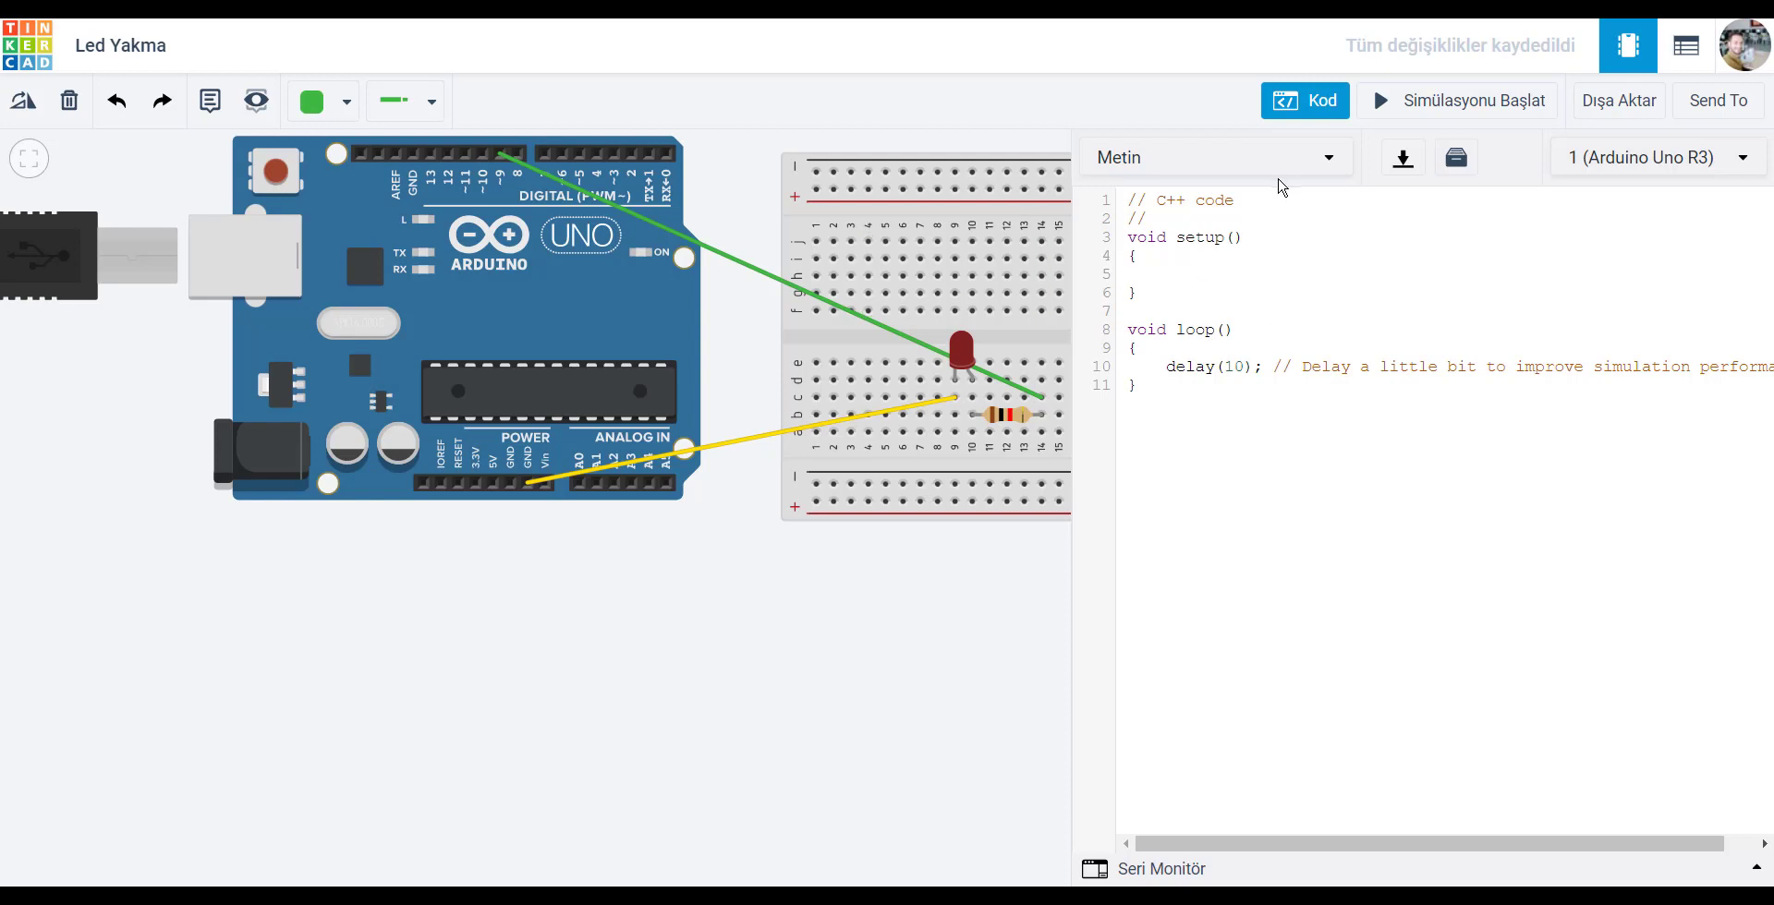
Return the code editor to Blok mode, discarding the text code, and clear the restored default blocks.
{"action": "left_click", "coordinate": [1243, 163]}
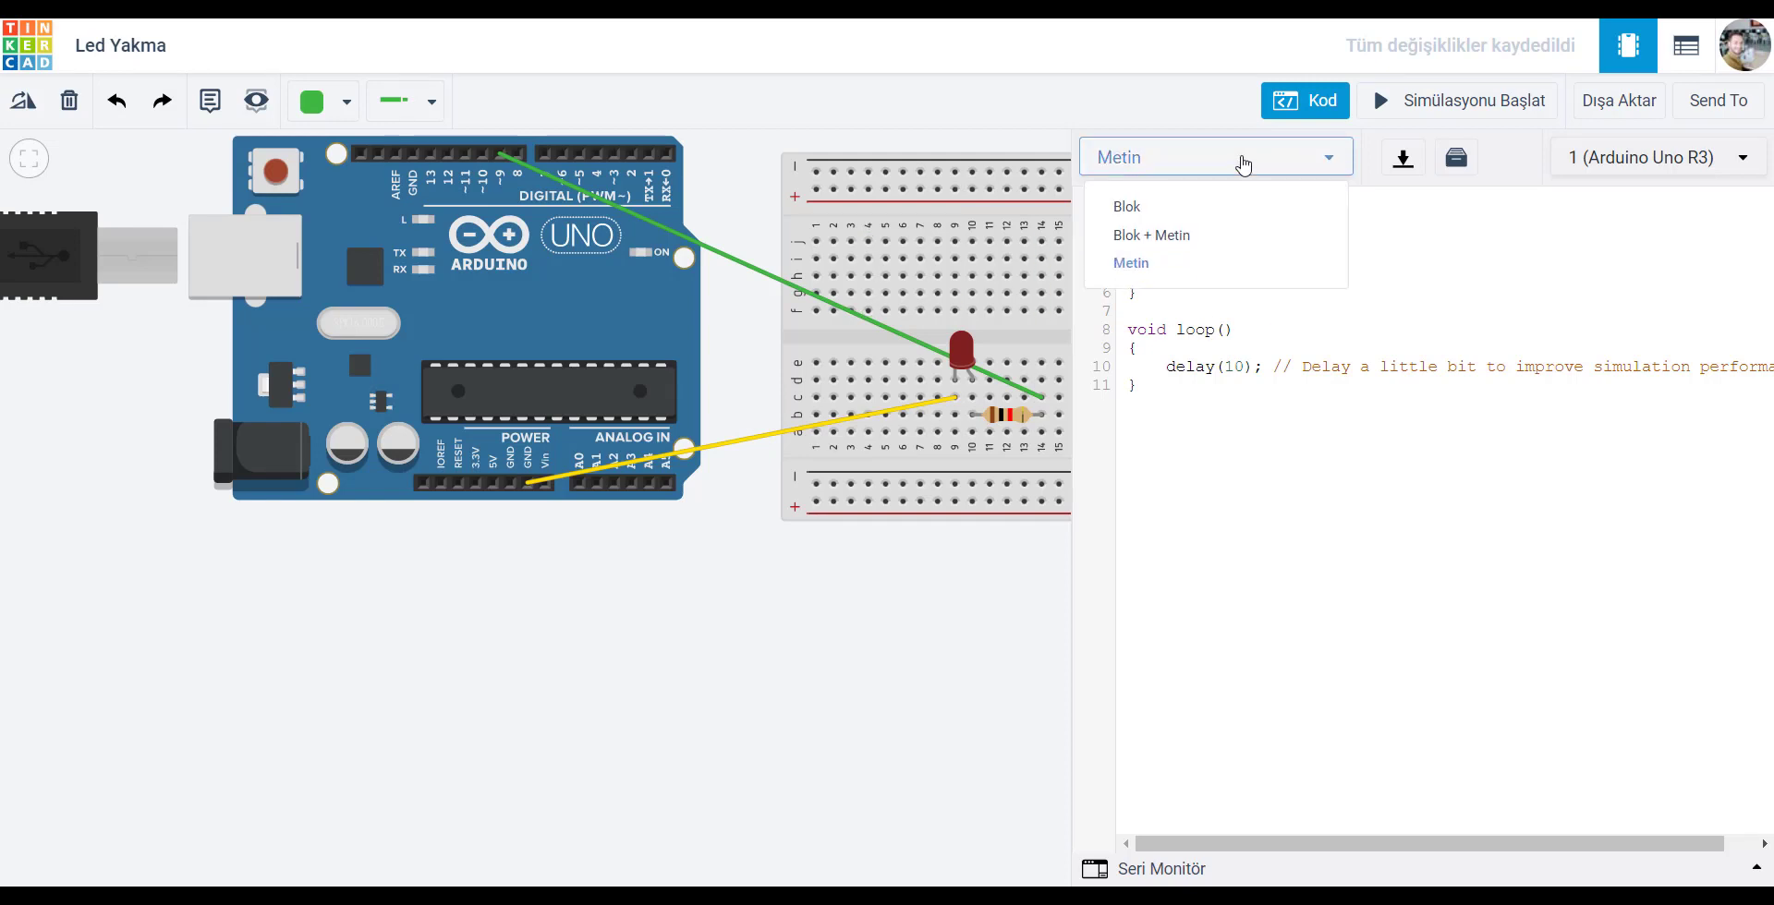
{"action": "left_click", "coordinate": [1157, 211]}
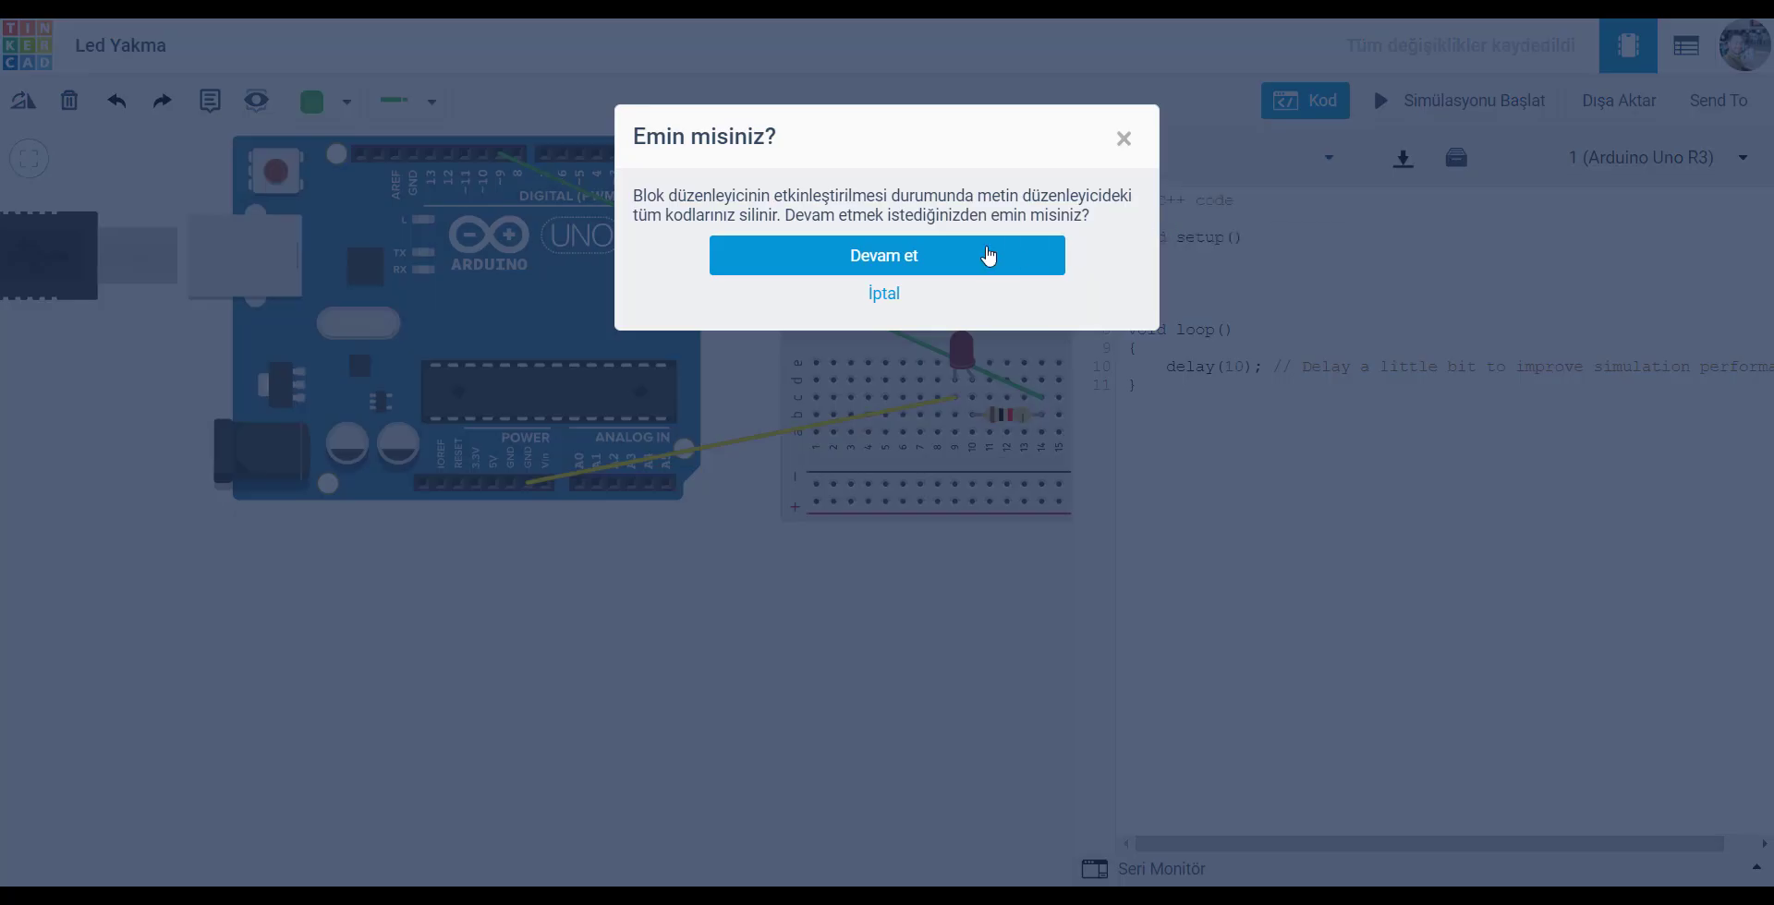
{"action": "left_click", "coordinate": [950, 255]}
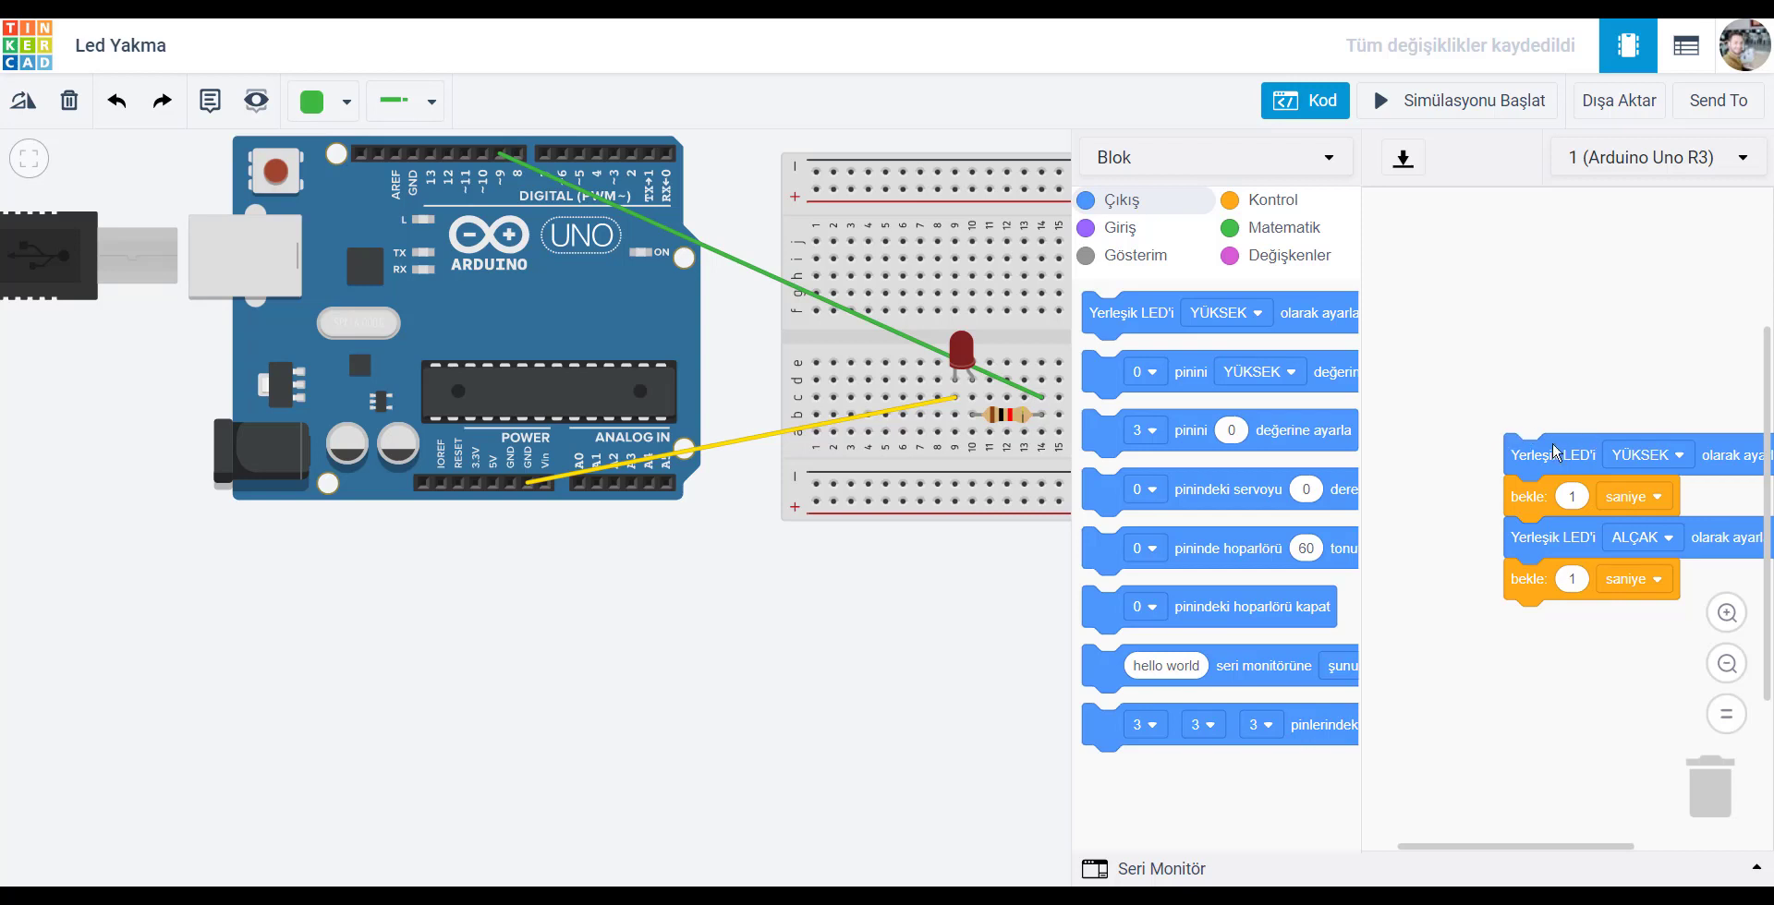
{"action": "left_click_drag", "start_coordinate": [1496, 427], "coordinate": [1194, 360]}
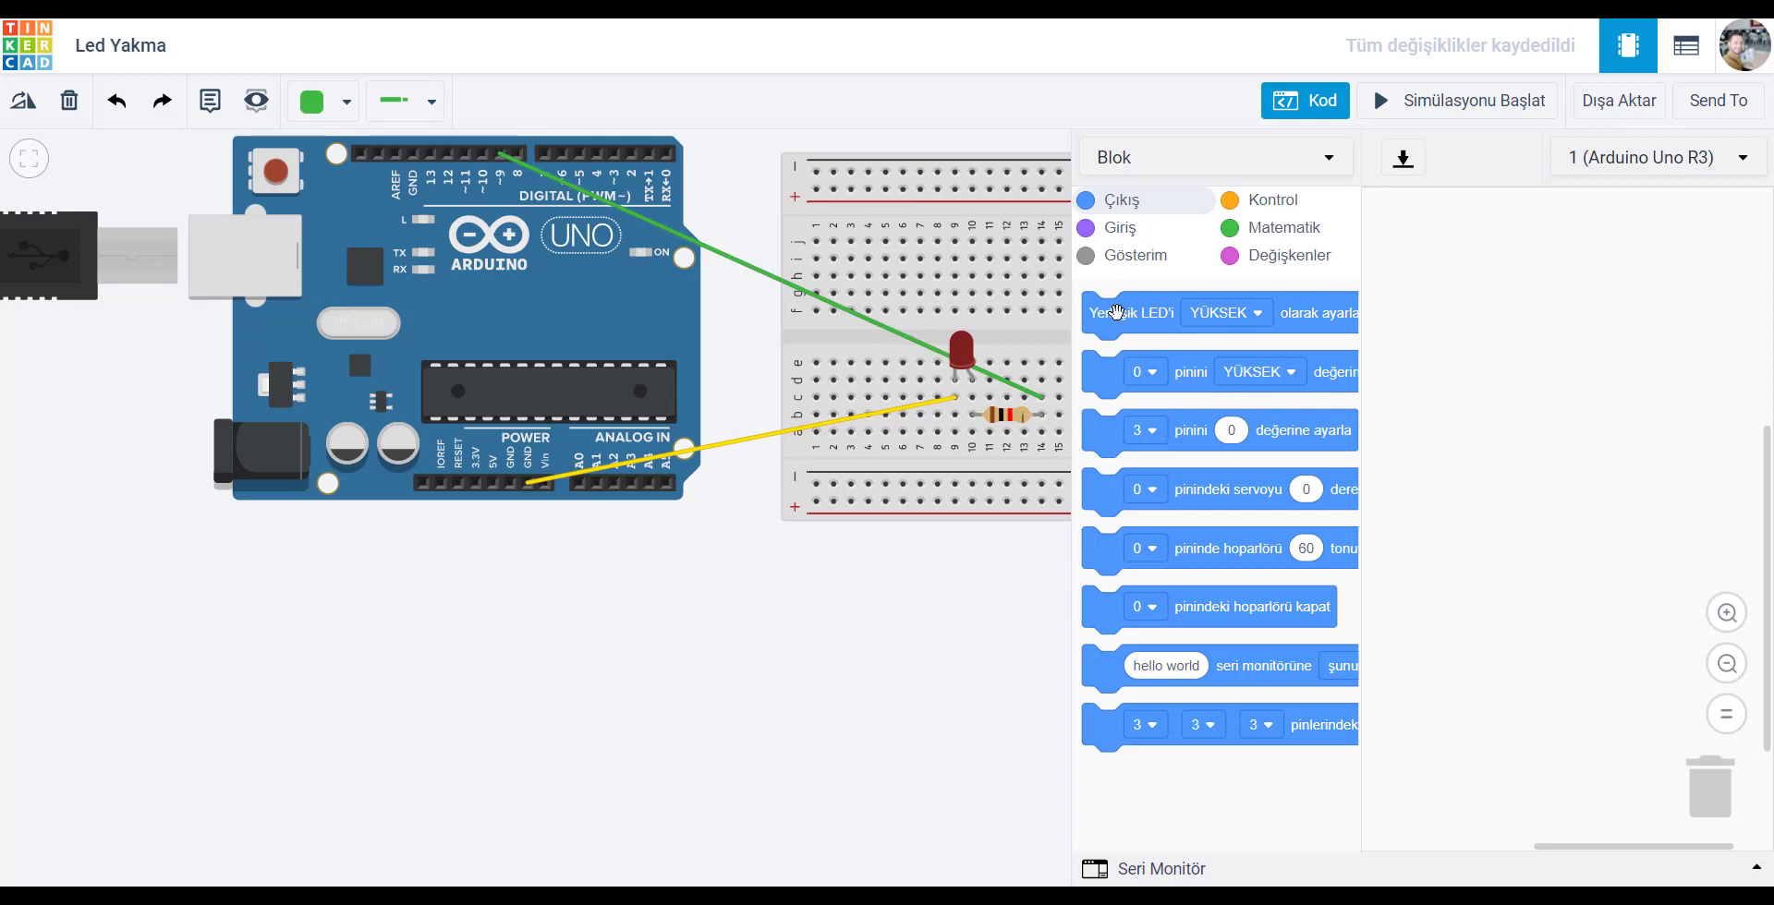
Try out the built-in LED block (Yerleşik LED'i YÜKSEK olarak ayarla) in the workspace and remove it.
{"action": "left_click_drag", "start_coordinate": [1115, 313], "coordinate": [1438, 383]}
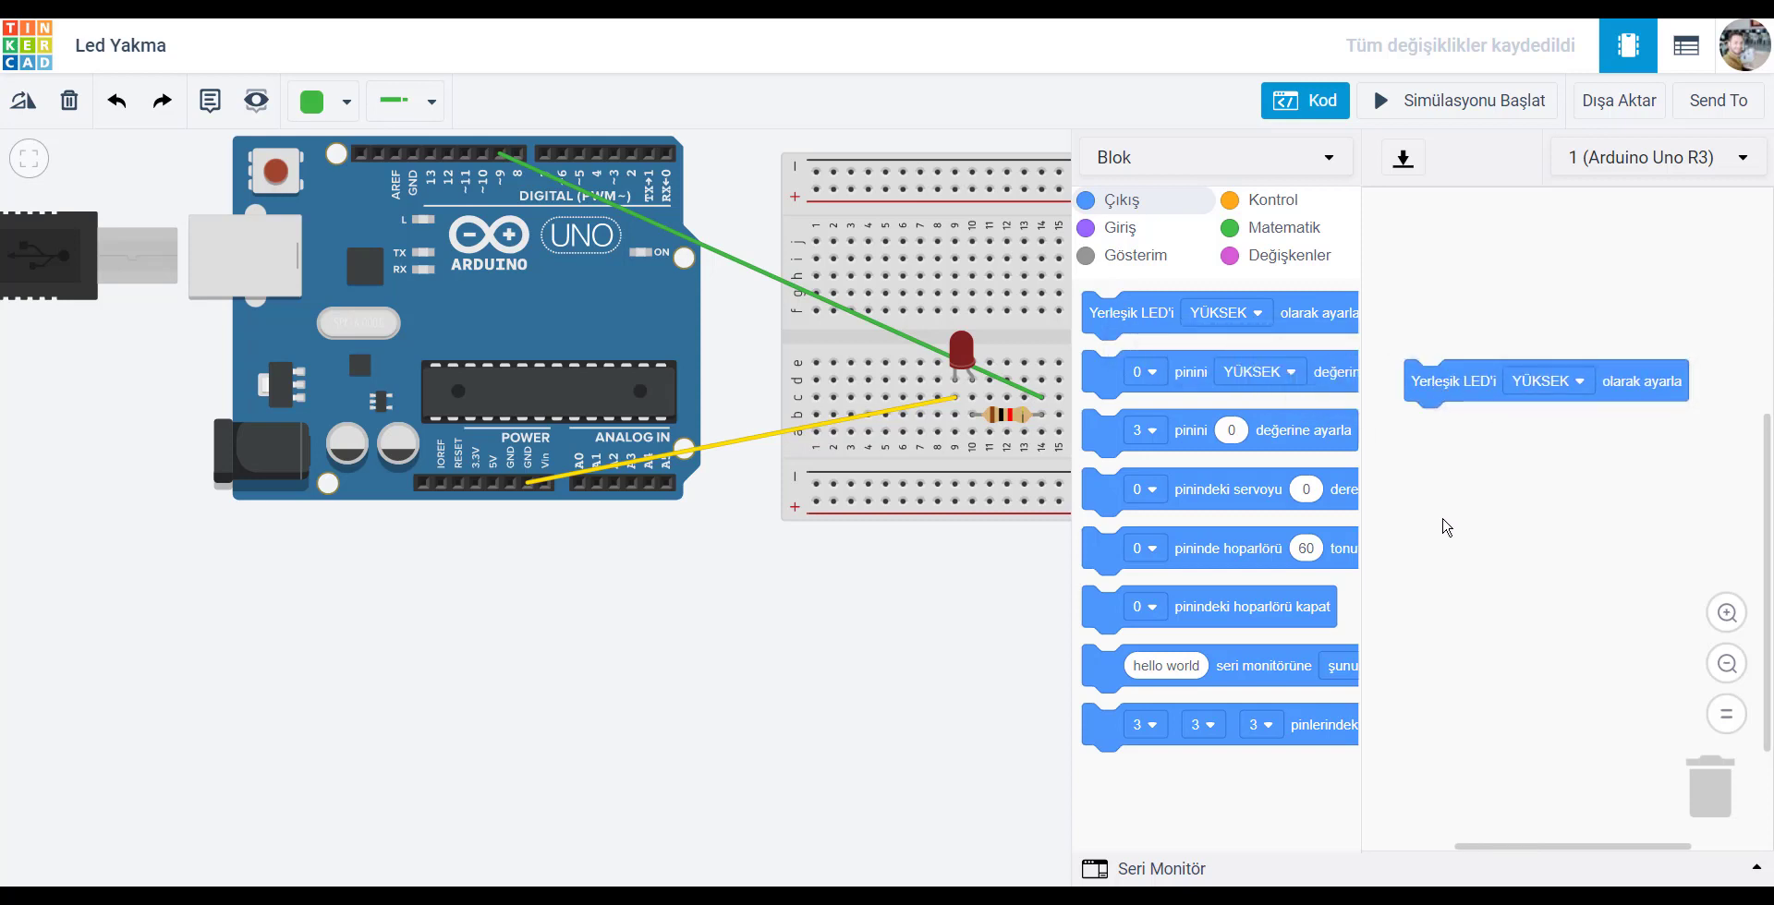
{"action": "left_click_drag", "start_coordinate": [1450, 381], "coordinate": [1449, 429]}
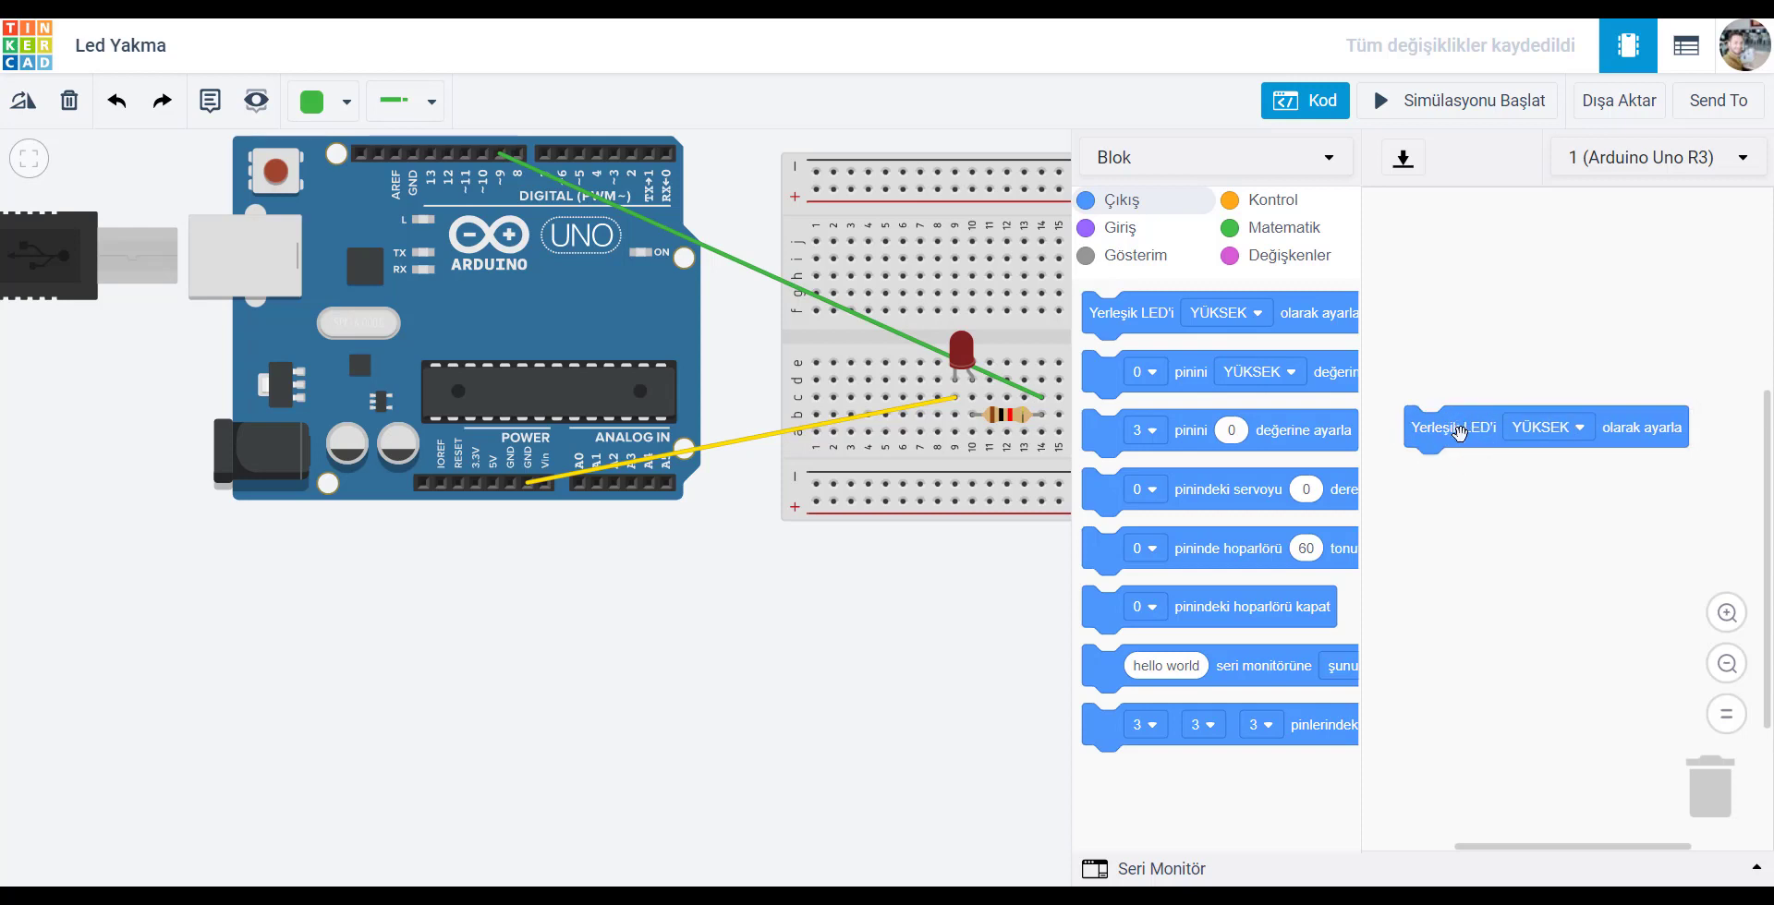
{"action": "left_click_drag", "start_coordinate": [1457, 428], "coordinate": [1273, 499]}
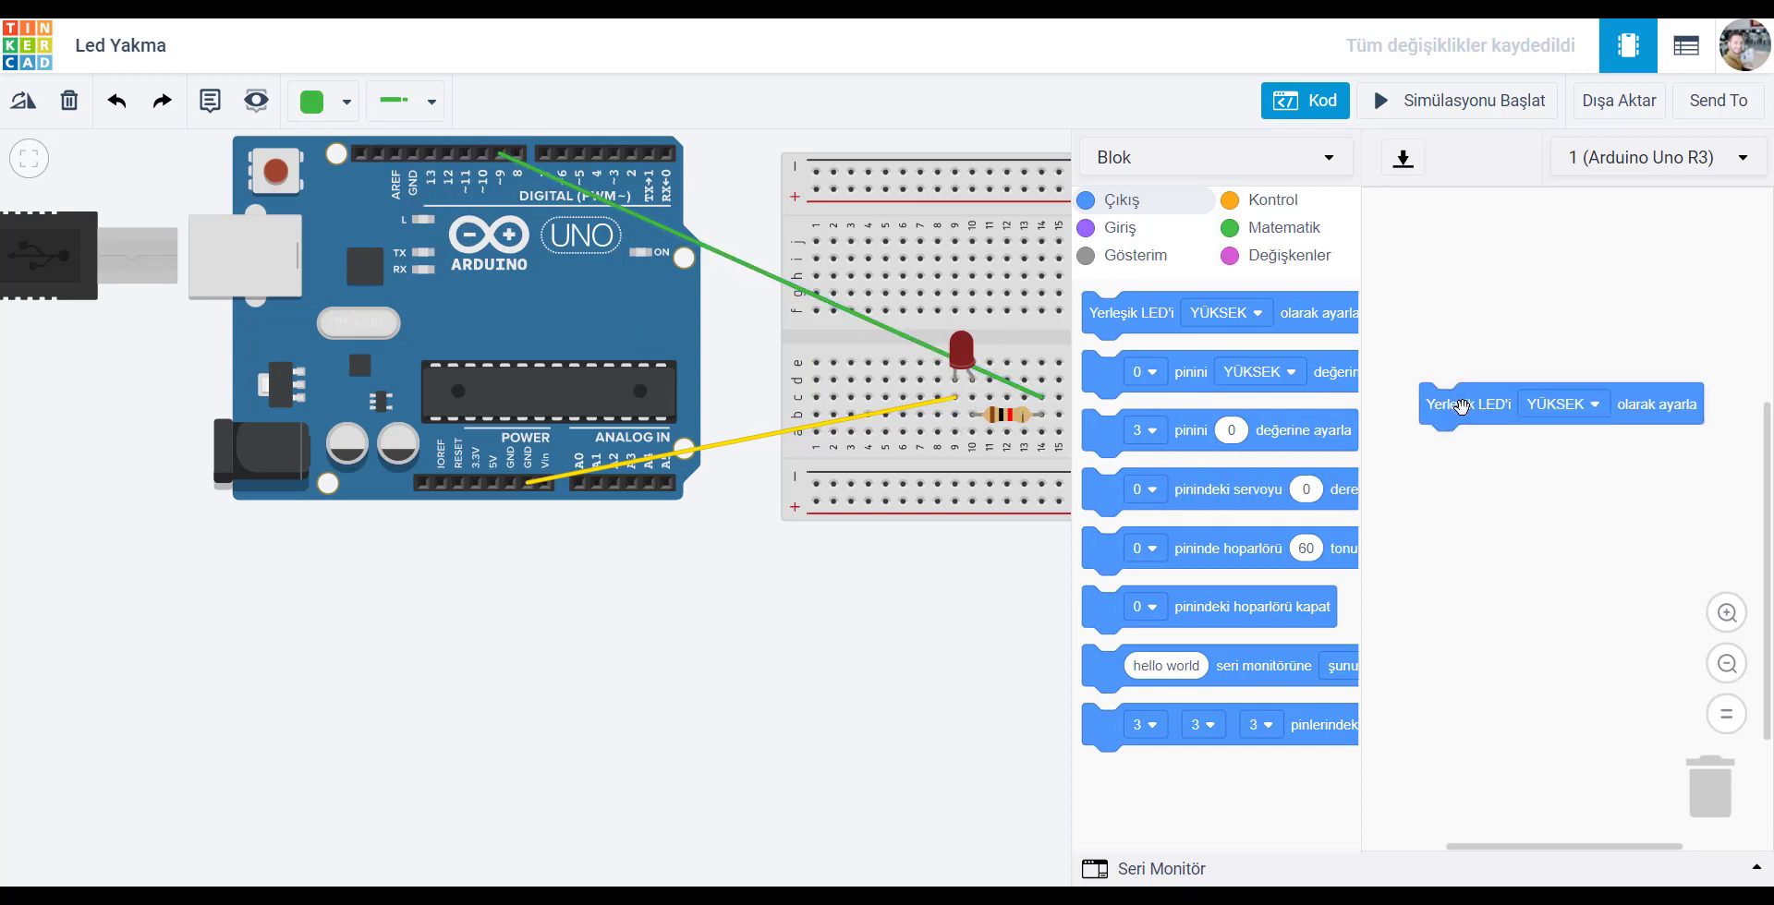
{"action": "left_click_drag", "start_coordinate": [1460, 406], "coordinate": [1220, 463]}
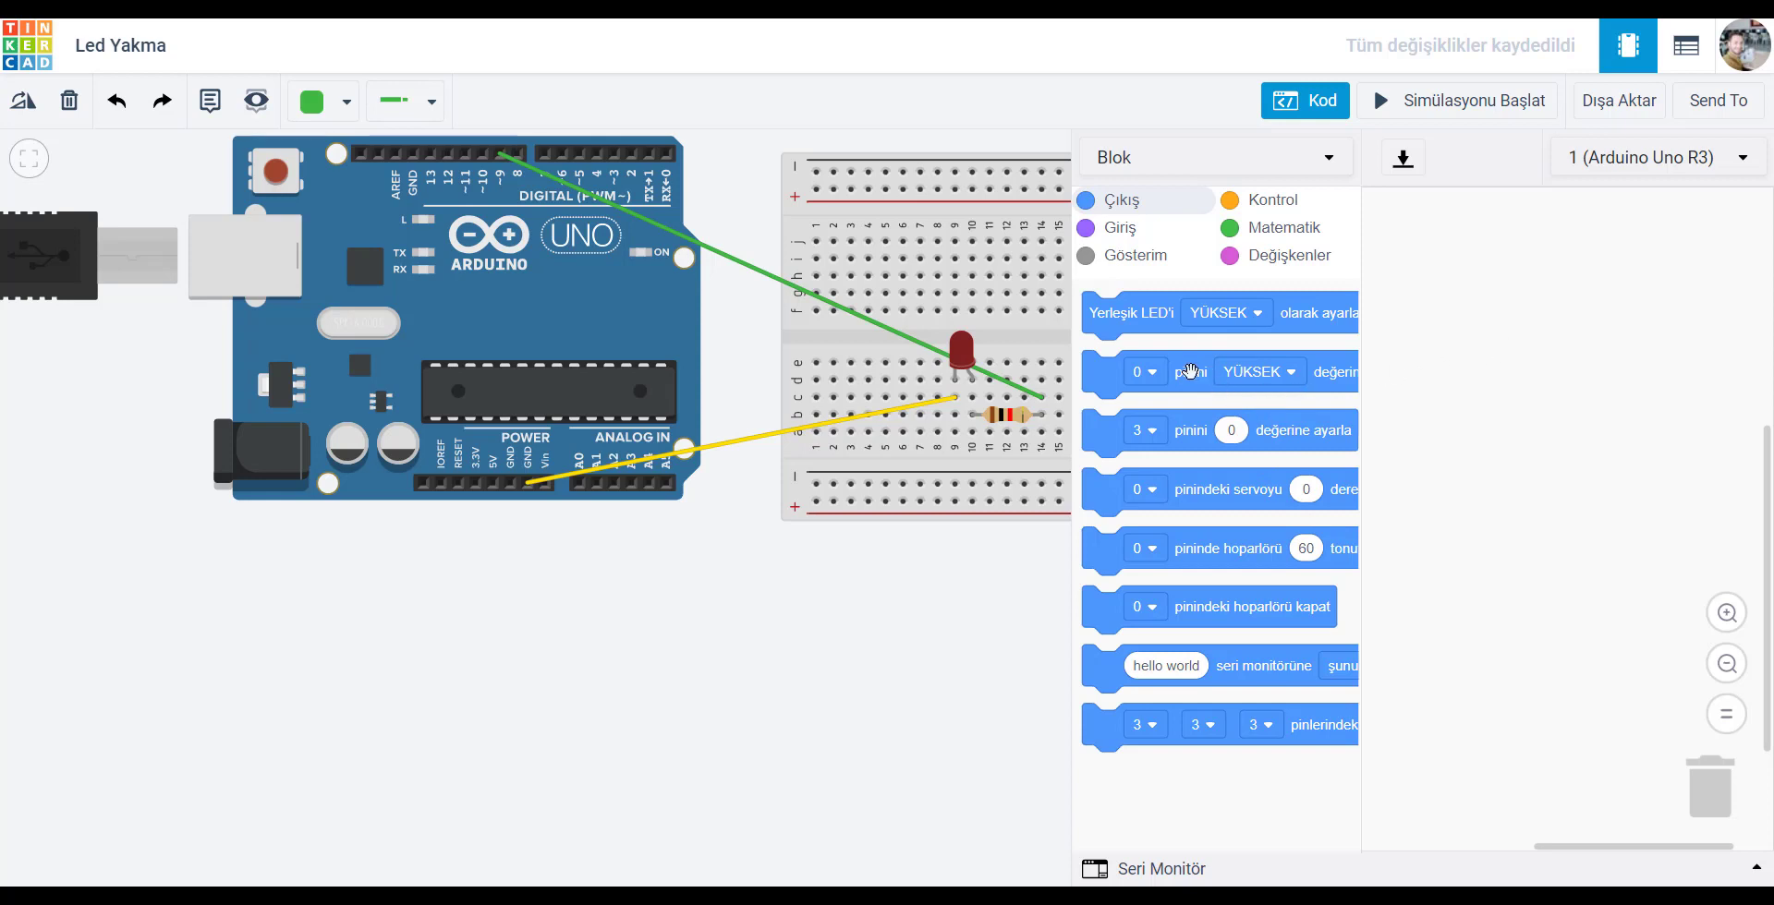
Add an output block setting pin 9 to YÜKSEK and attach a 1 saniye wait (bekle) block beneath it.
{"action": "left_click_drag", "start_coordinate": [1191, 373], "coordinate": [1496, 318]}
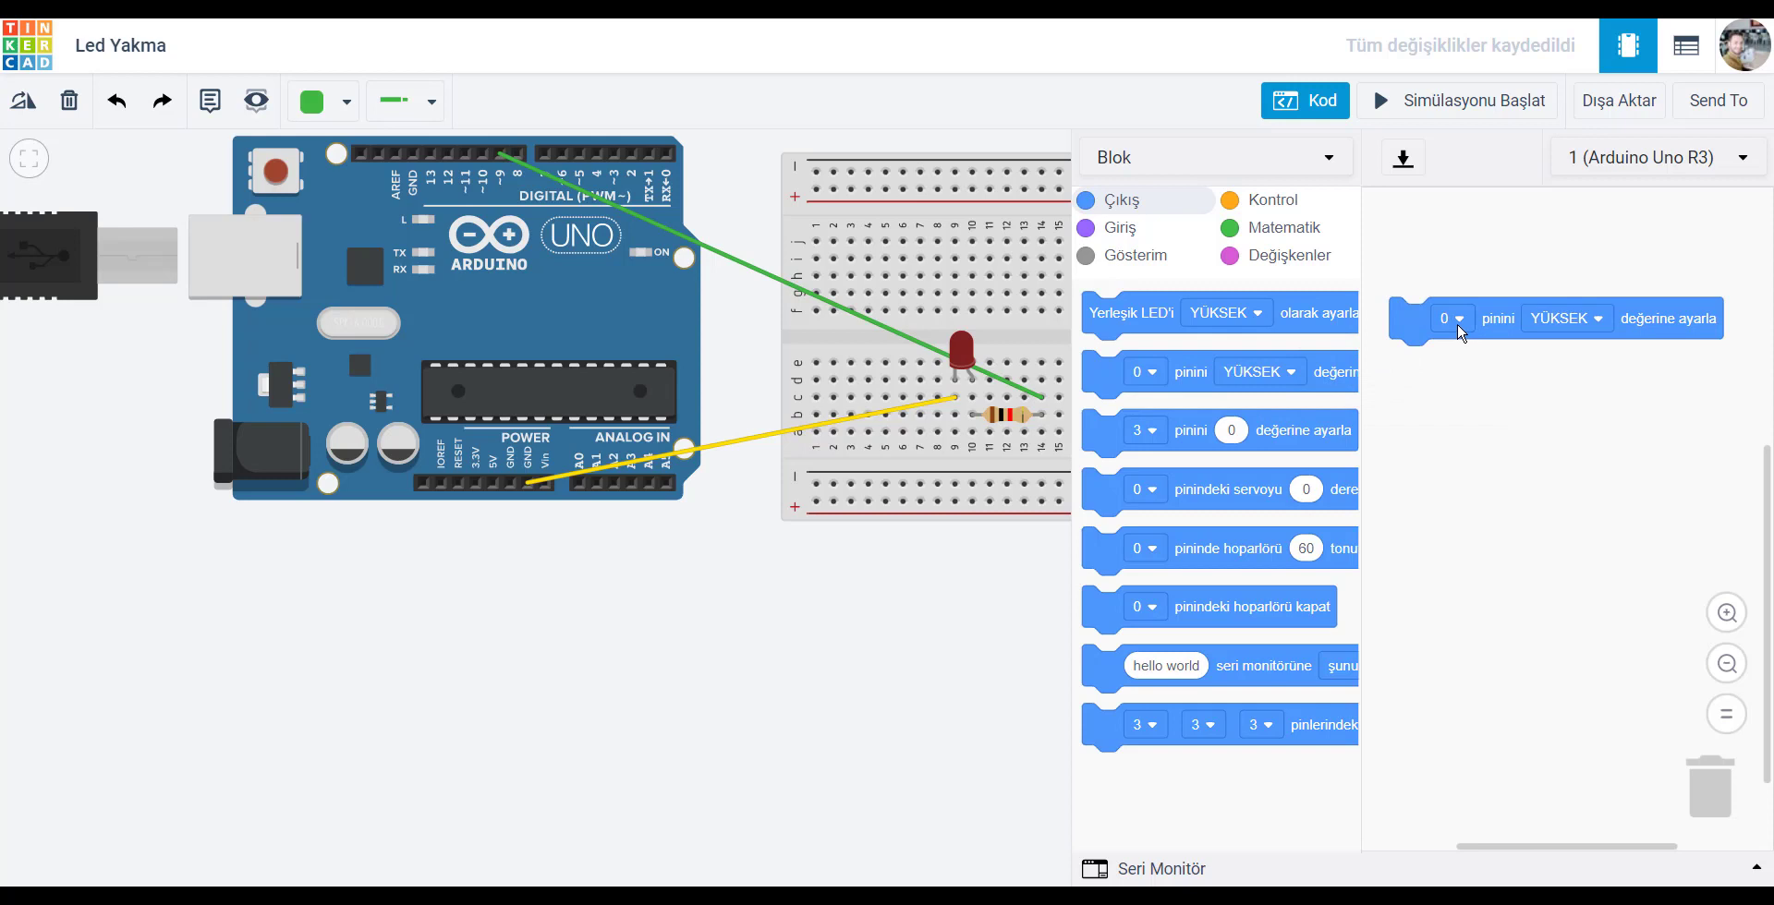
{"action": "left_click", "coordinate": [1456, 320]}
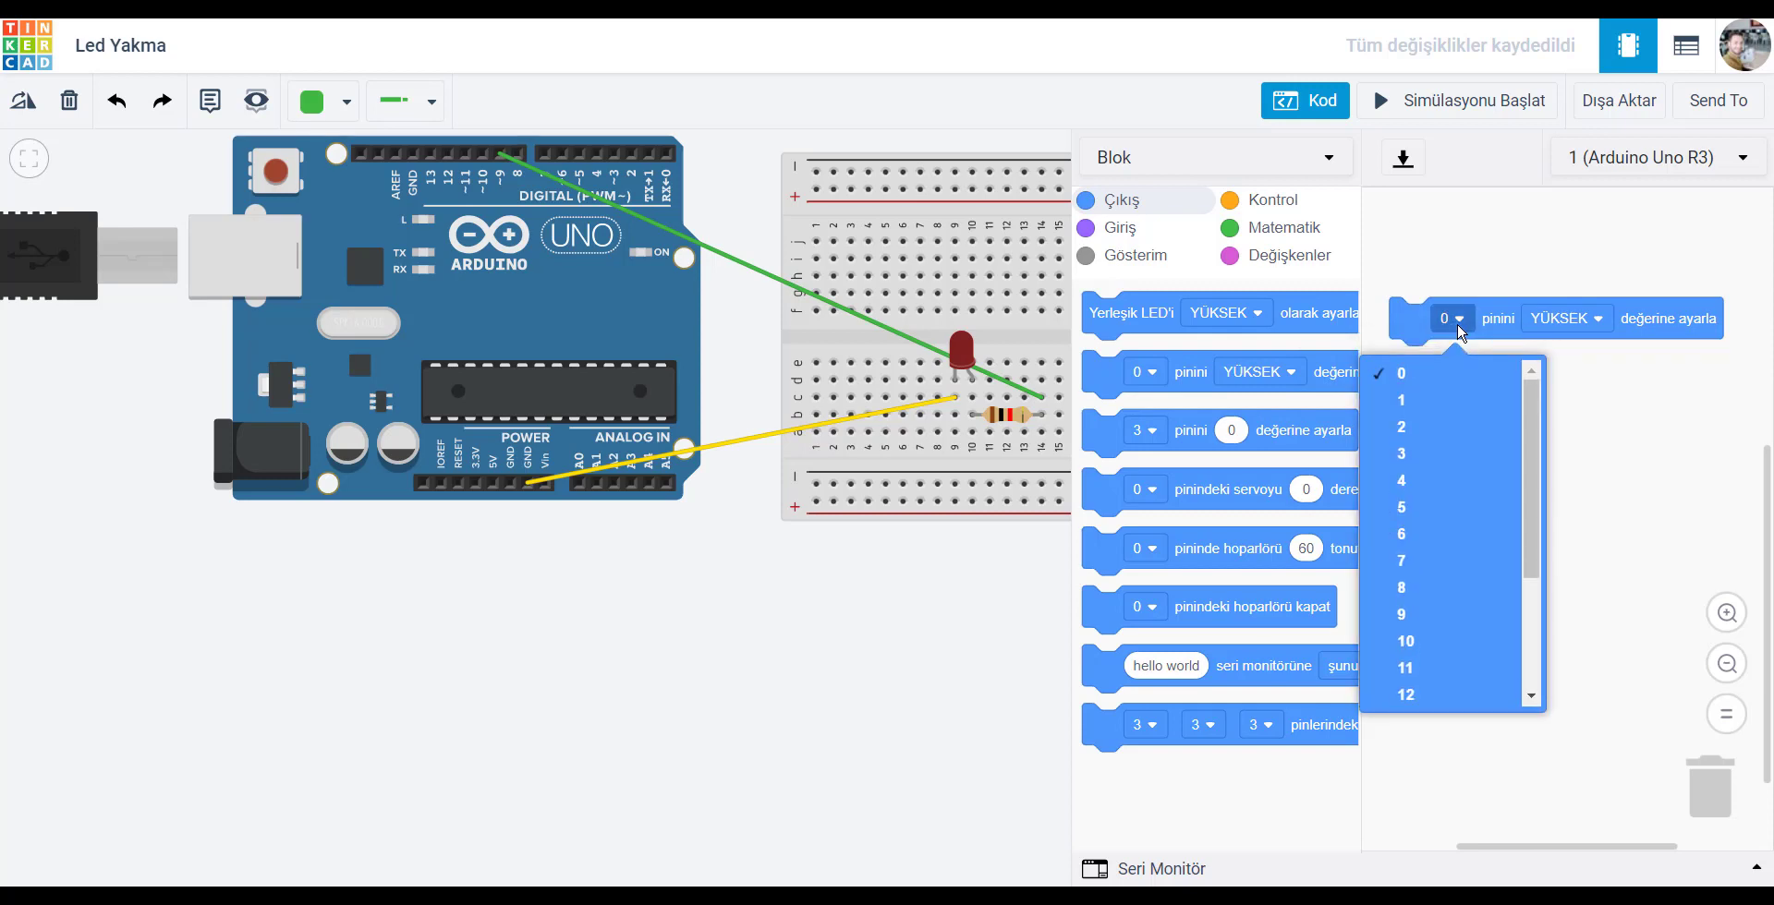
{"action": "left_click", "coordinate": [1420, 616]}
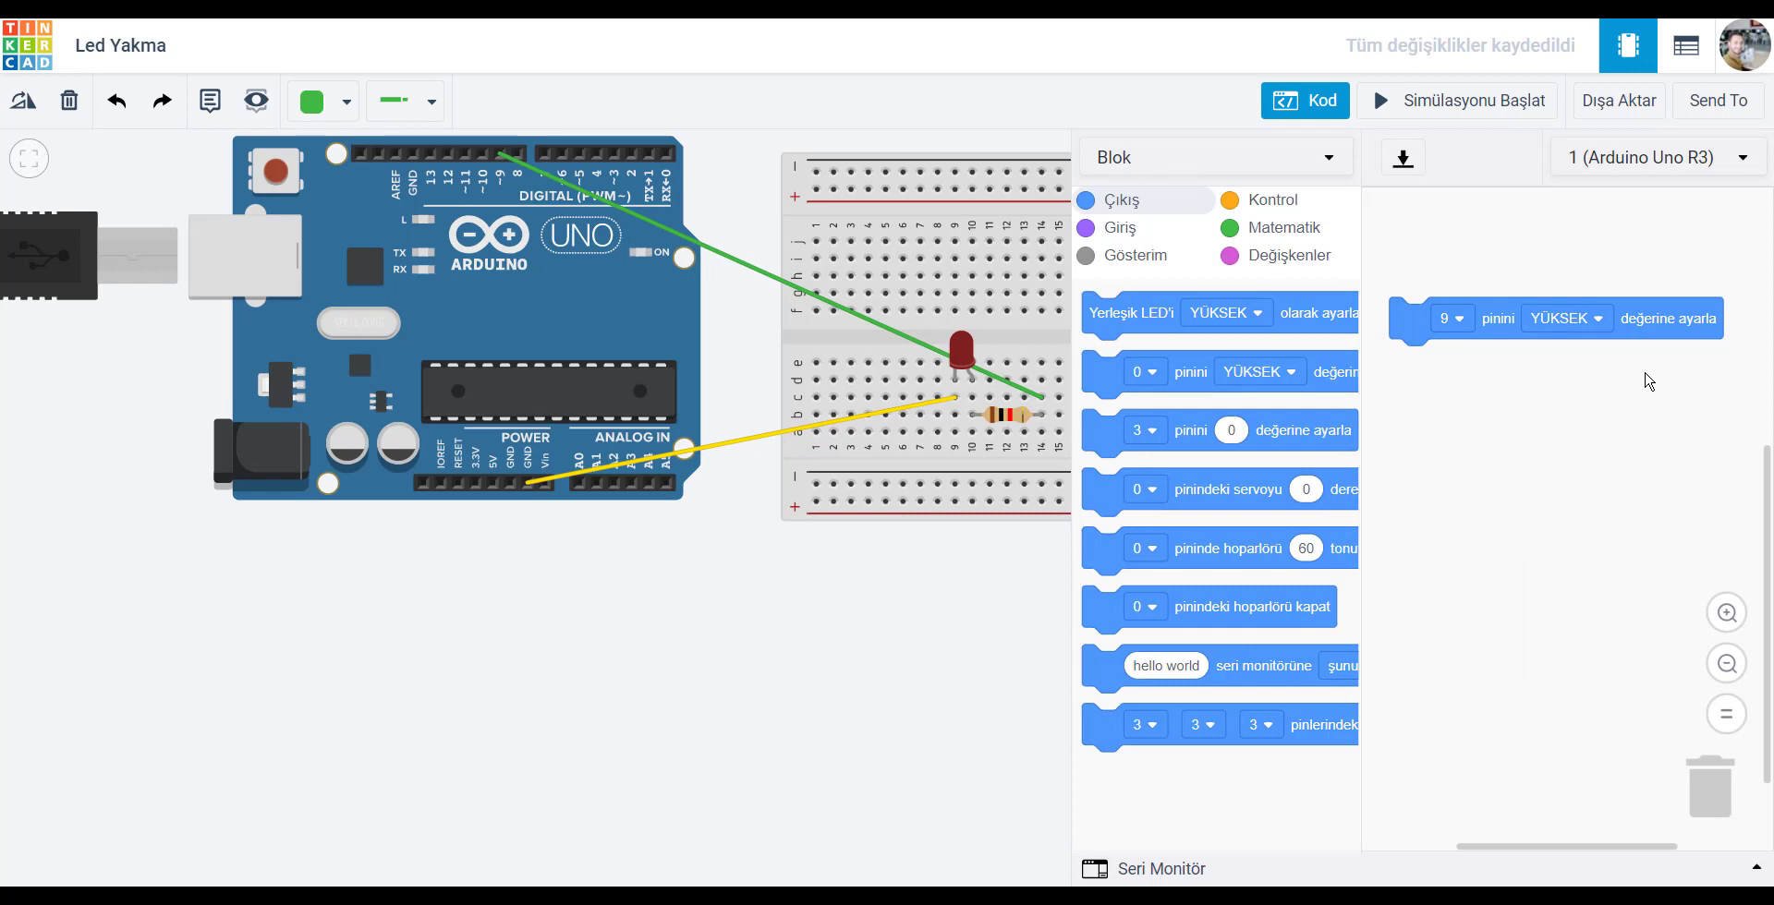
{"action": "left_click", "coordinate": [1258, 203]}
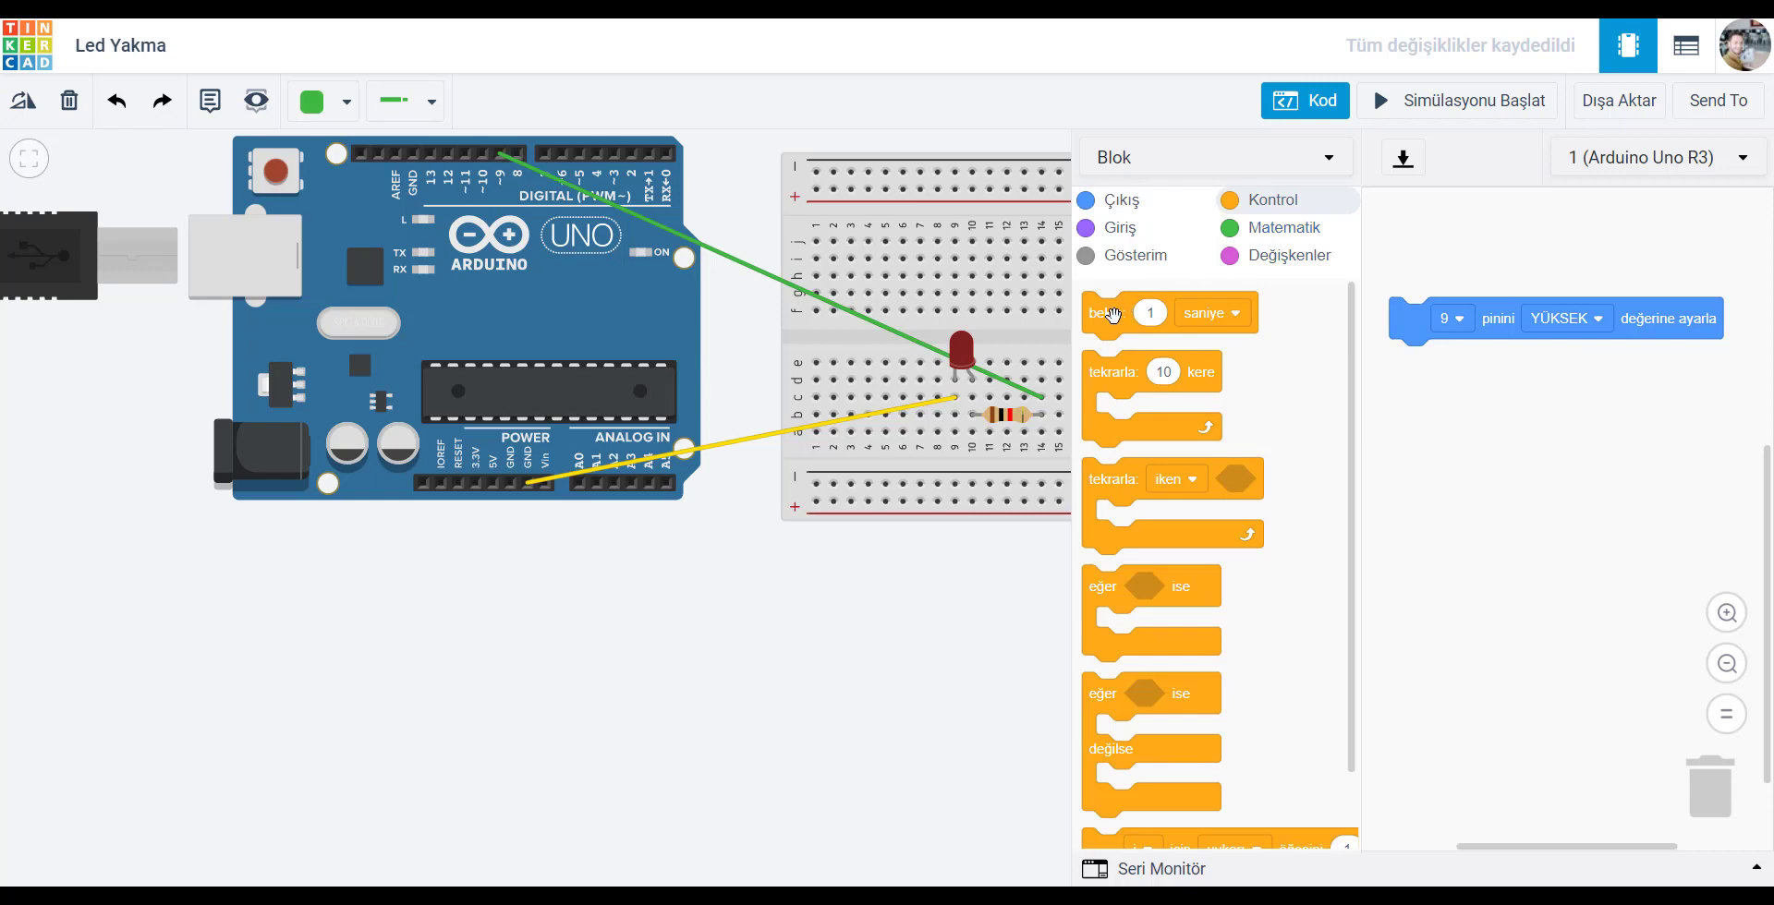
{"action": "left_click_drag", "start_coordinate": [1108, 316], "coordinate": [1425, 377]}
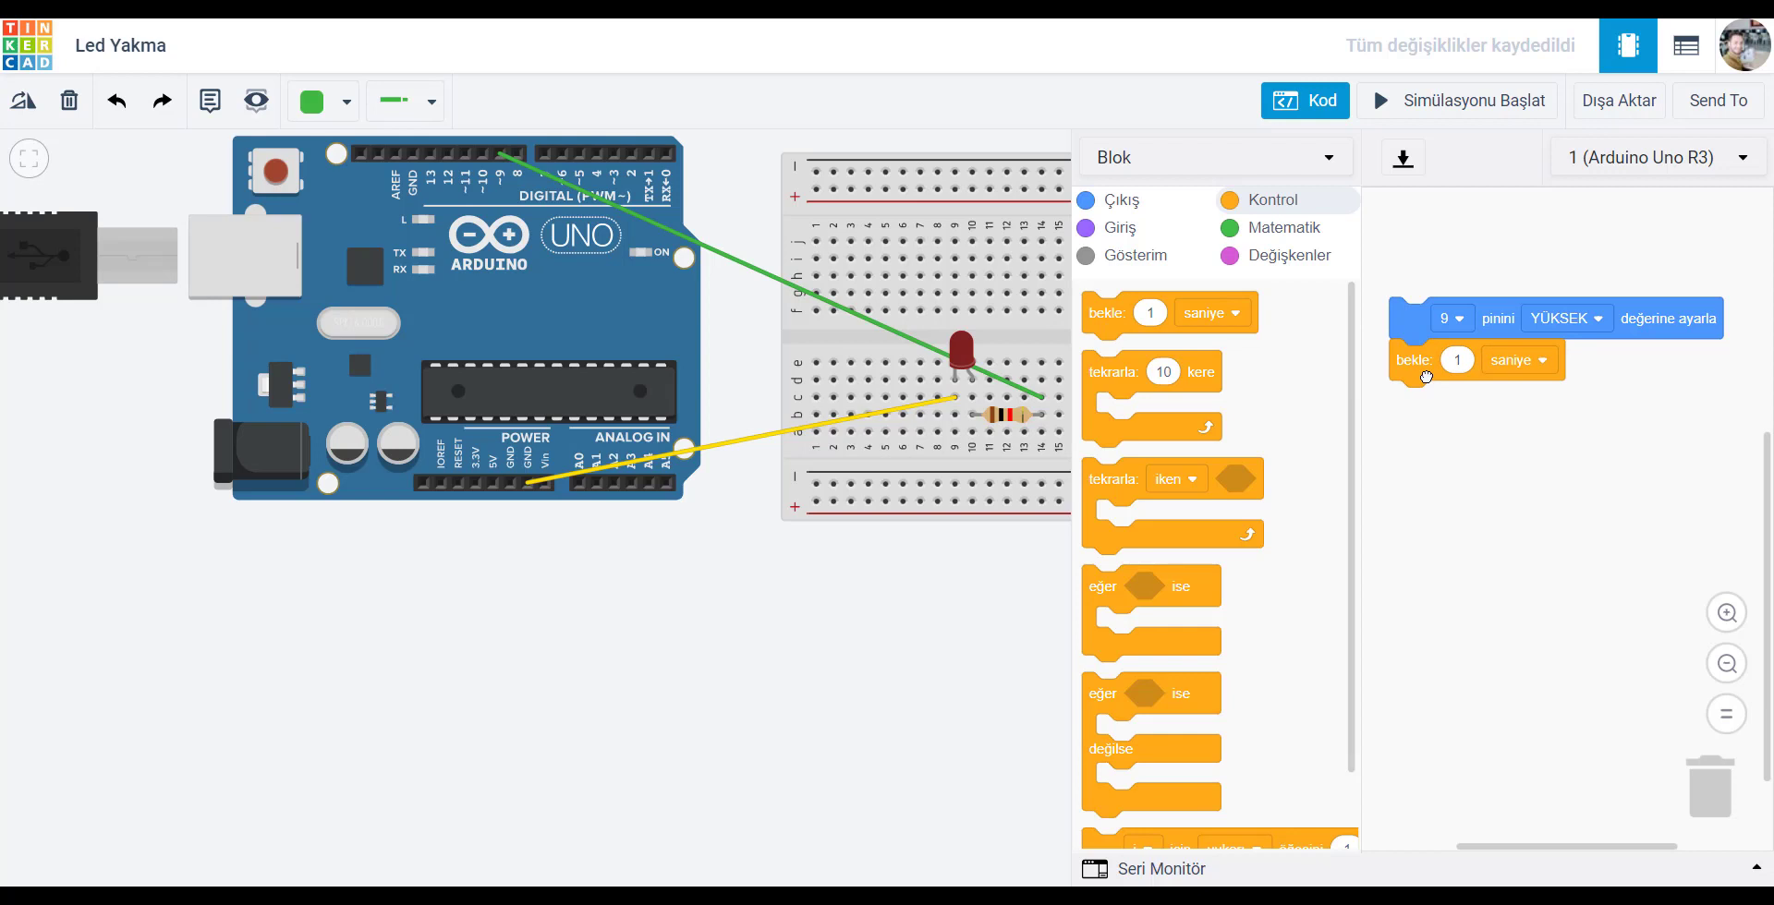
Extend the stack with an output block setting pin 9 to ALÇAK, followed by another 1 saniye wait (bekle) block.
{"action": "left_click", "coordinate": [1107, 207]}
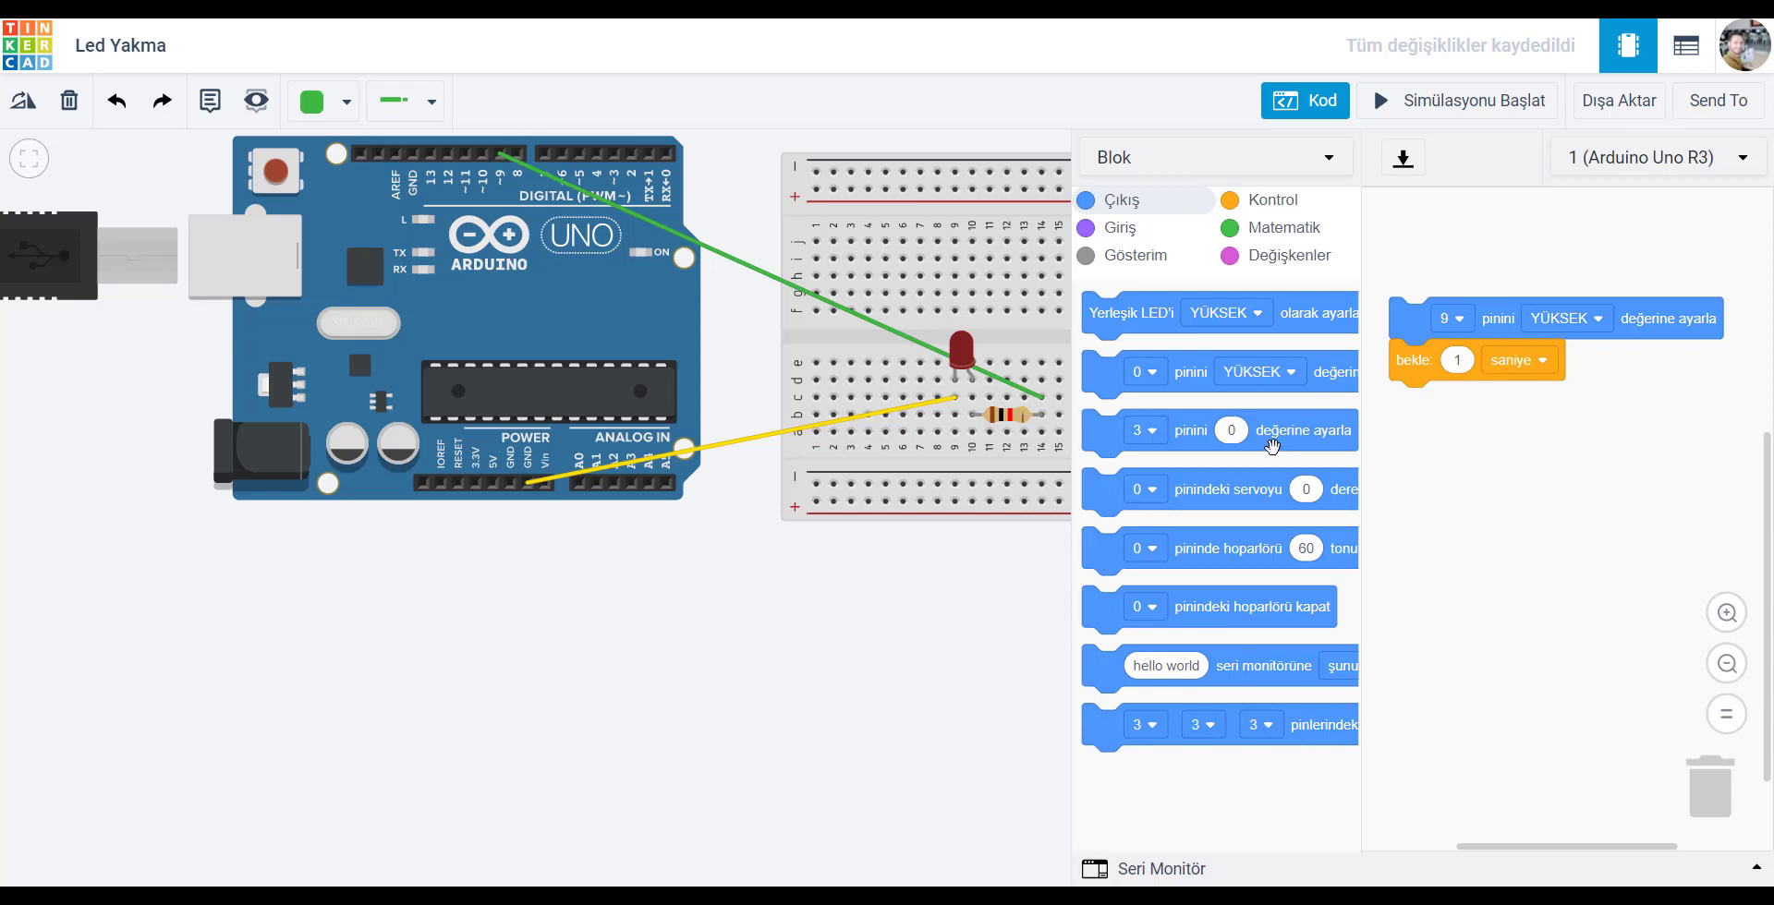
{"action": "left_click_drag", "start_coordinate": [1189, 382], "coordinate": [1497, 422]}
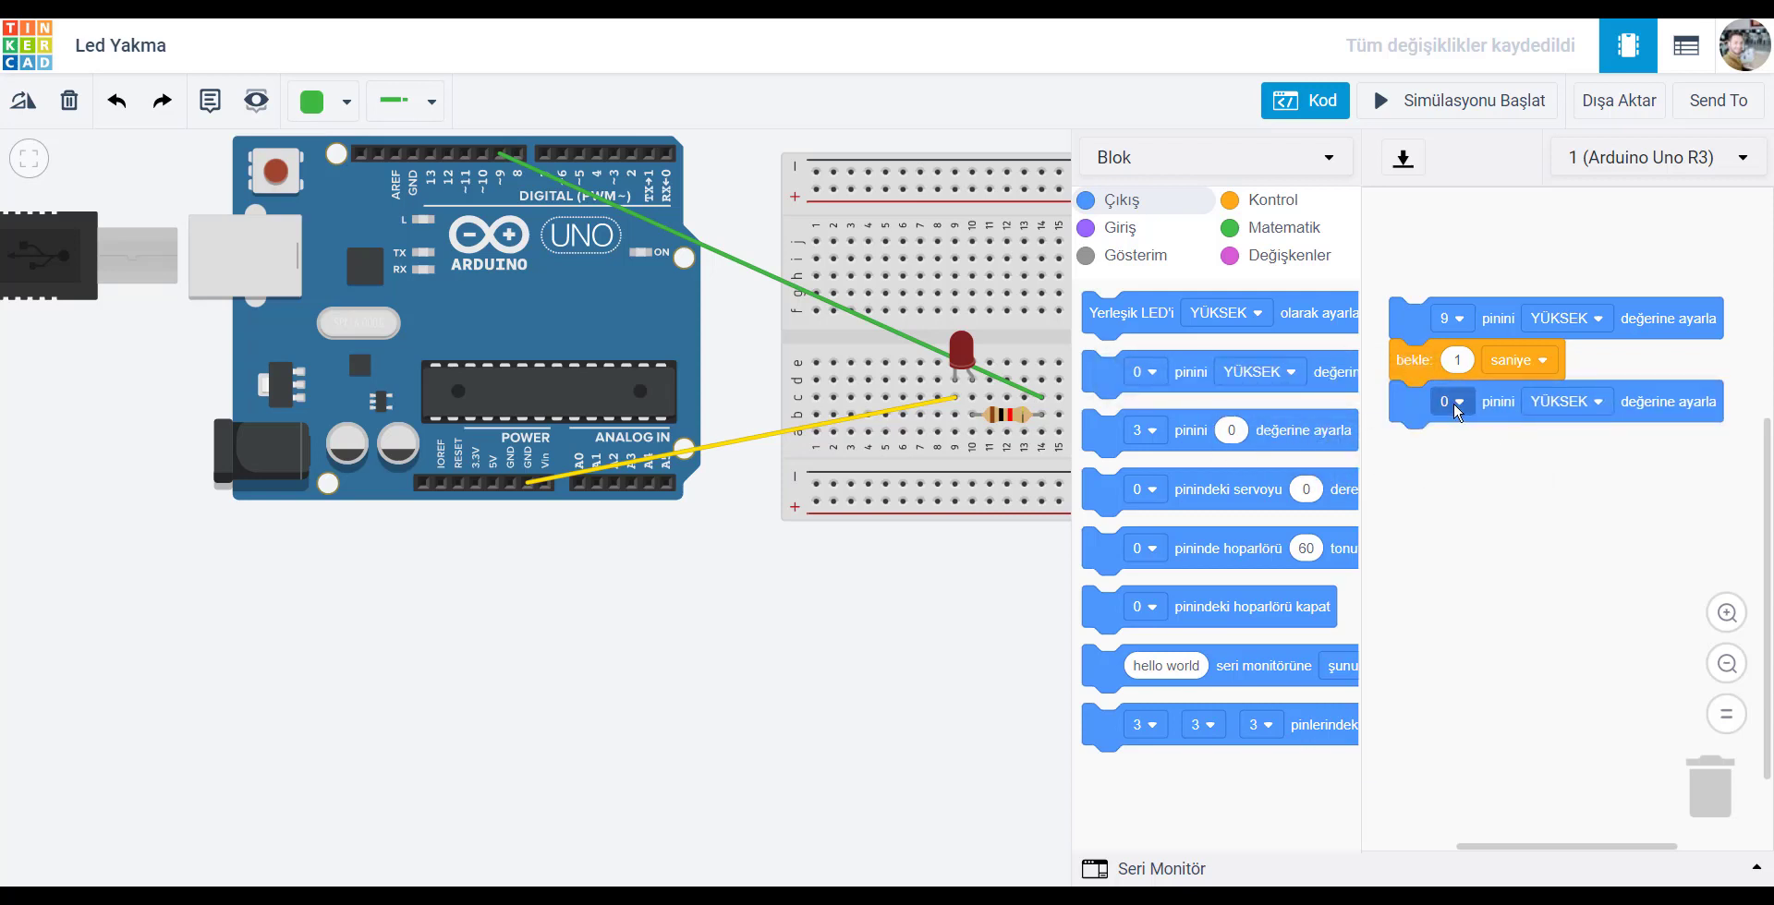
{"action": "left_click", "coordinate": [1454, 402]}
{"action": "left_click", "coordinate": [1434, 705]}
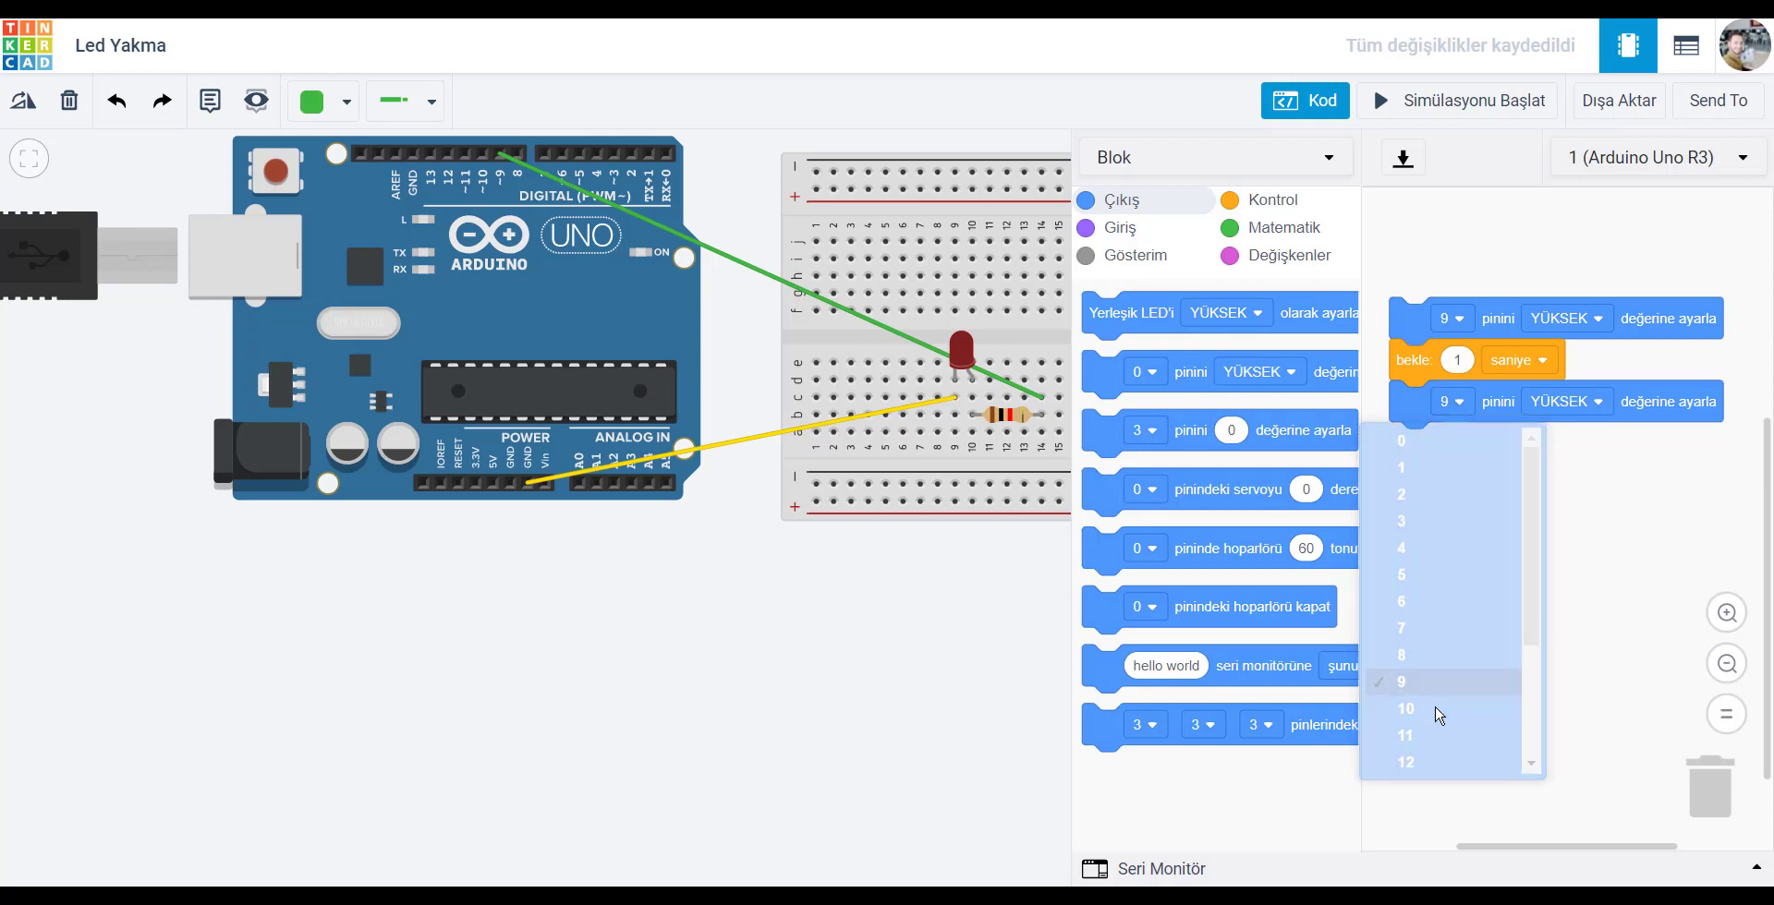
{"action": "left_click", "coordinate": [1575, 414]}
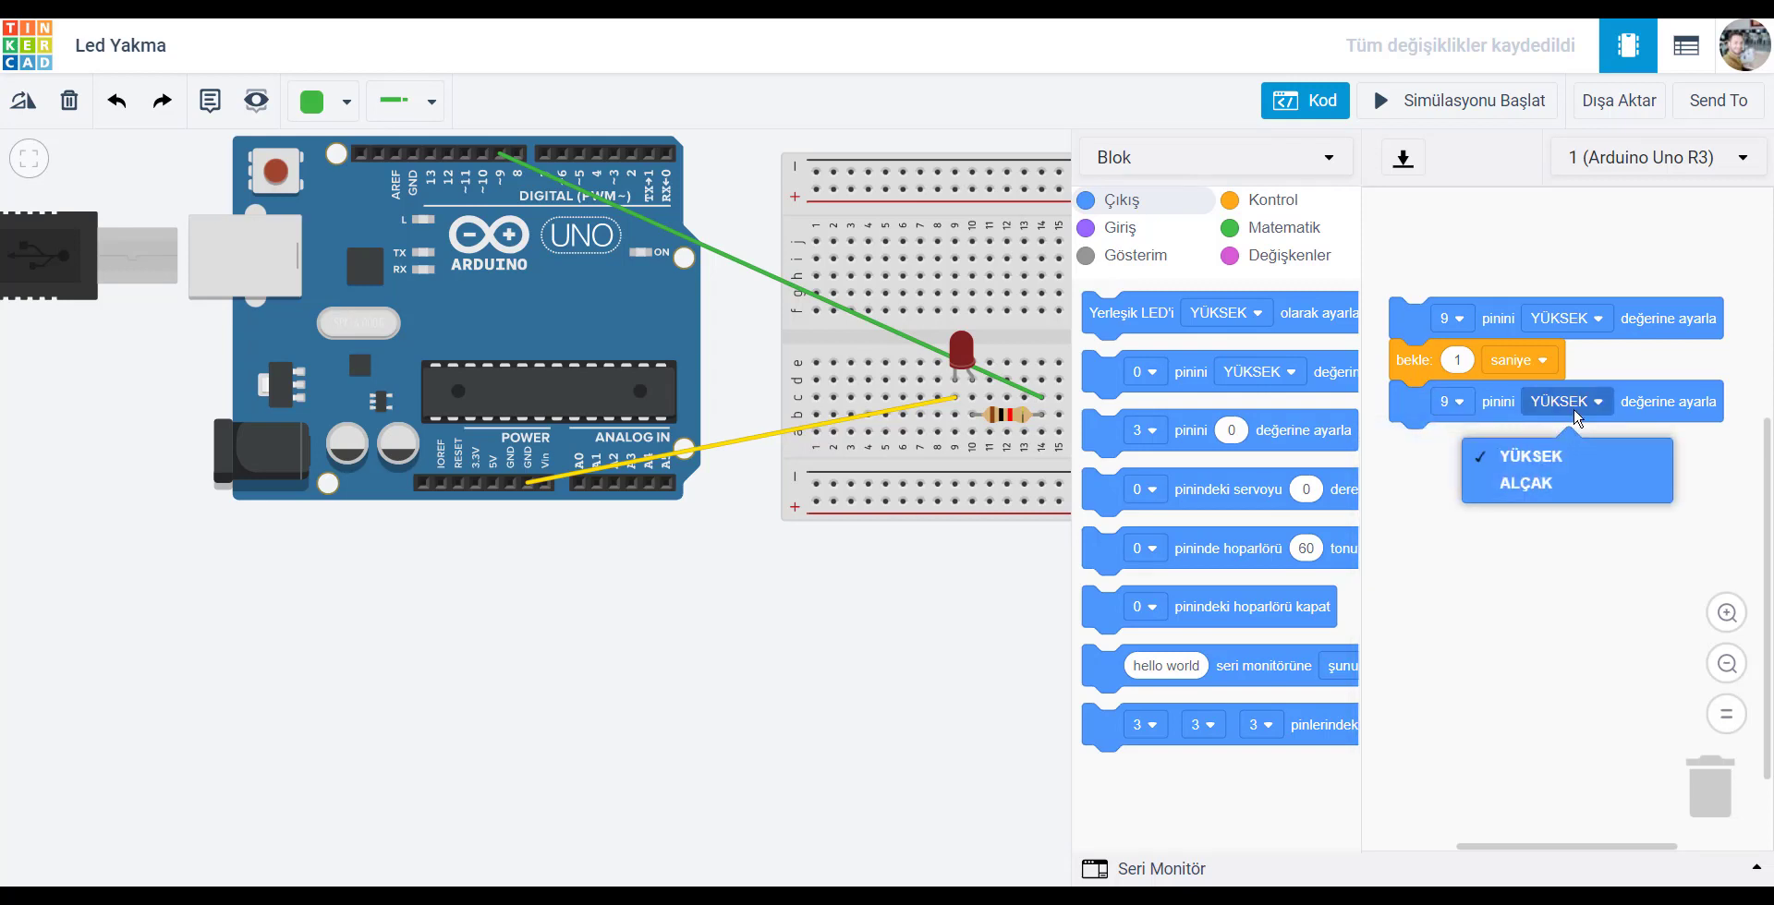
{"action": "left_click", "coordinate": [1522, 483]}
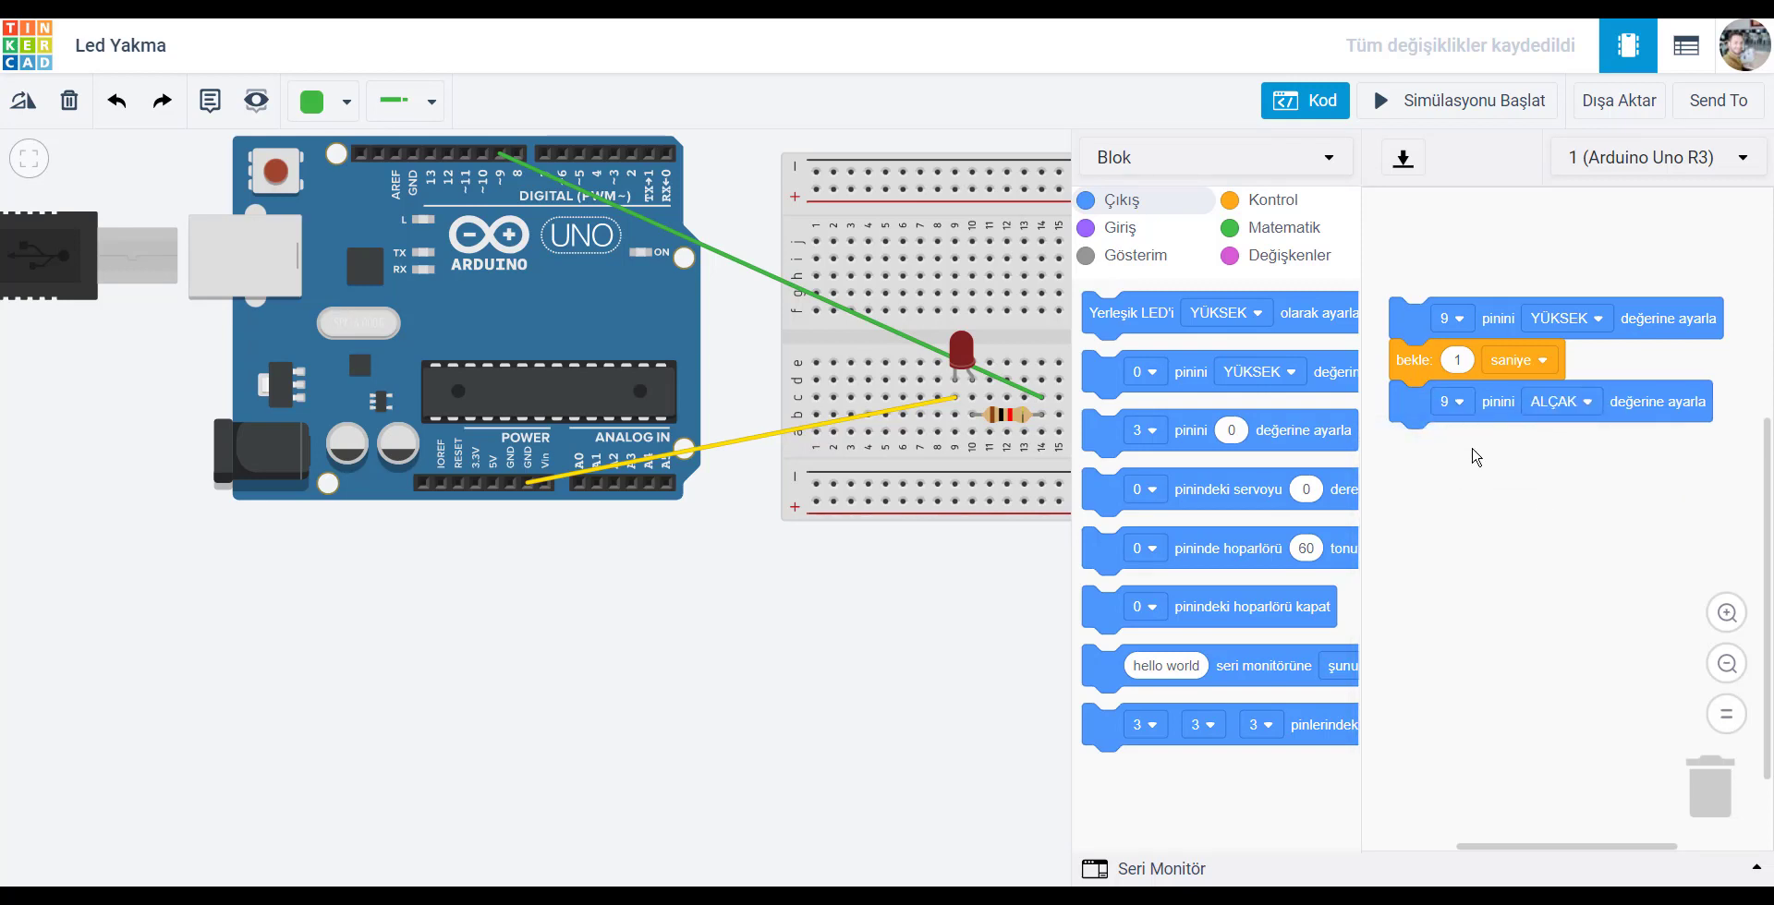
{"action": "left_click", "coordinate": [1274, 205]}
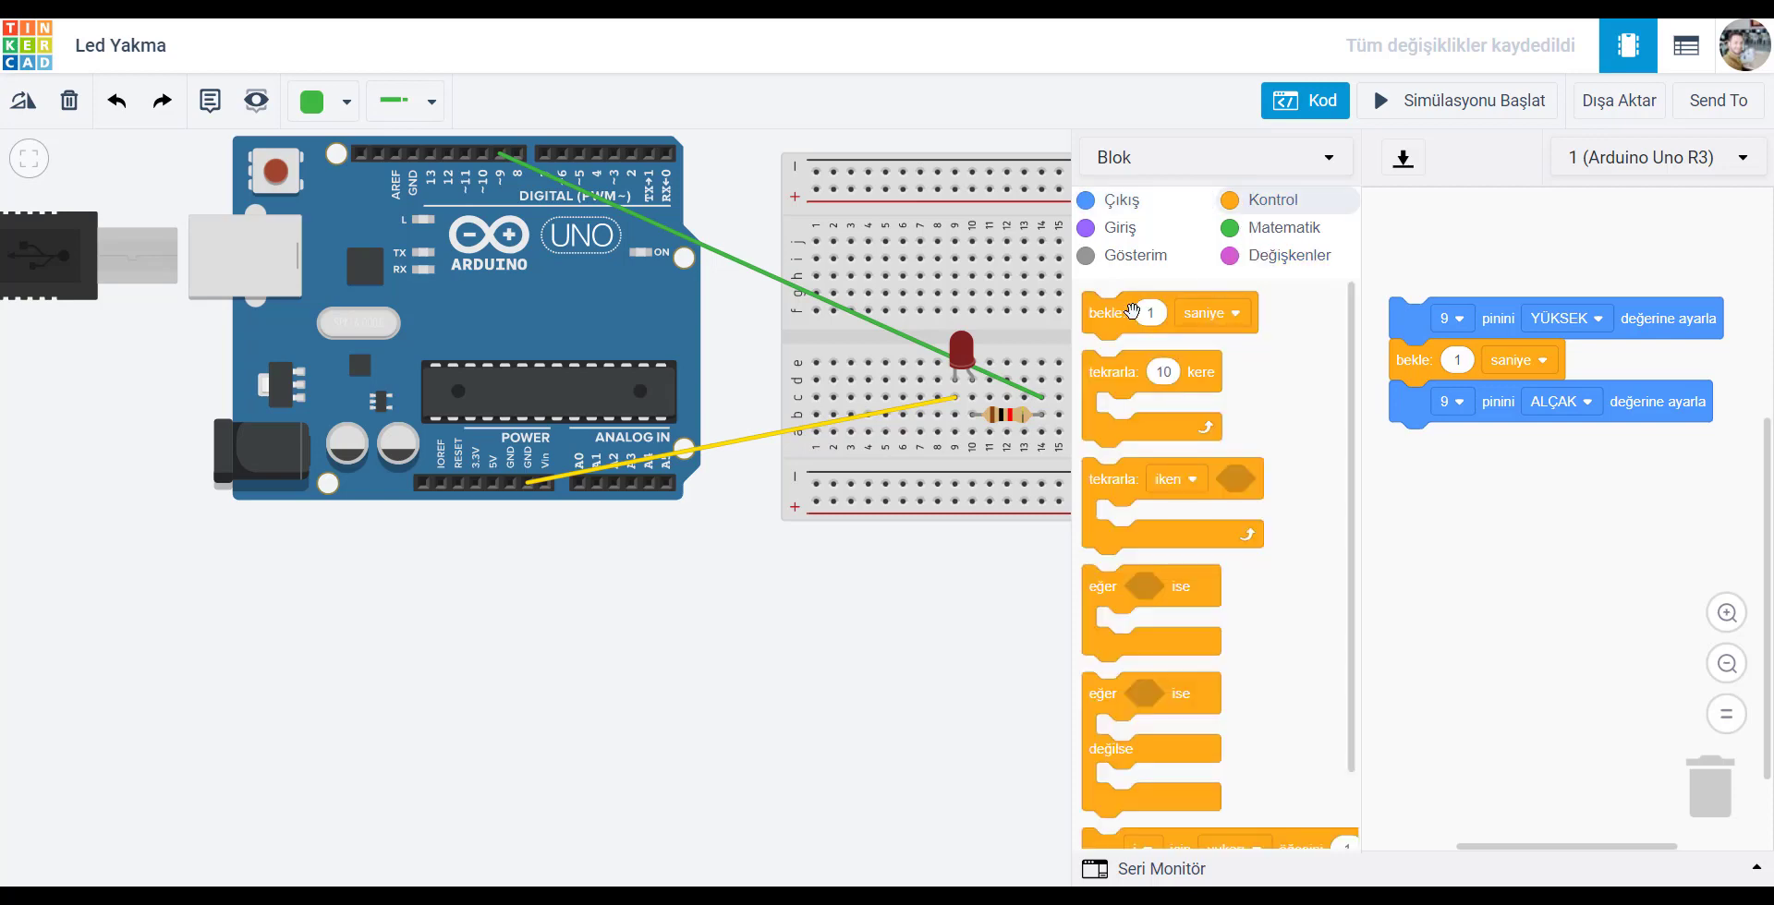
{"action": "left_click_drag", "start_coordinate": [1131, 311], "coordinate": [1412, 460]}
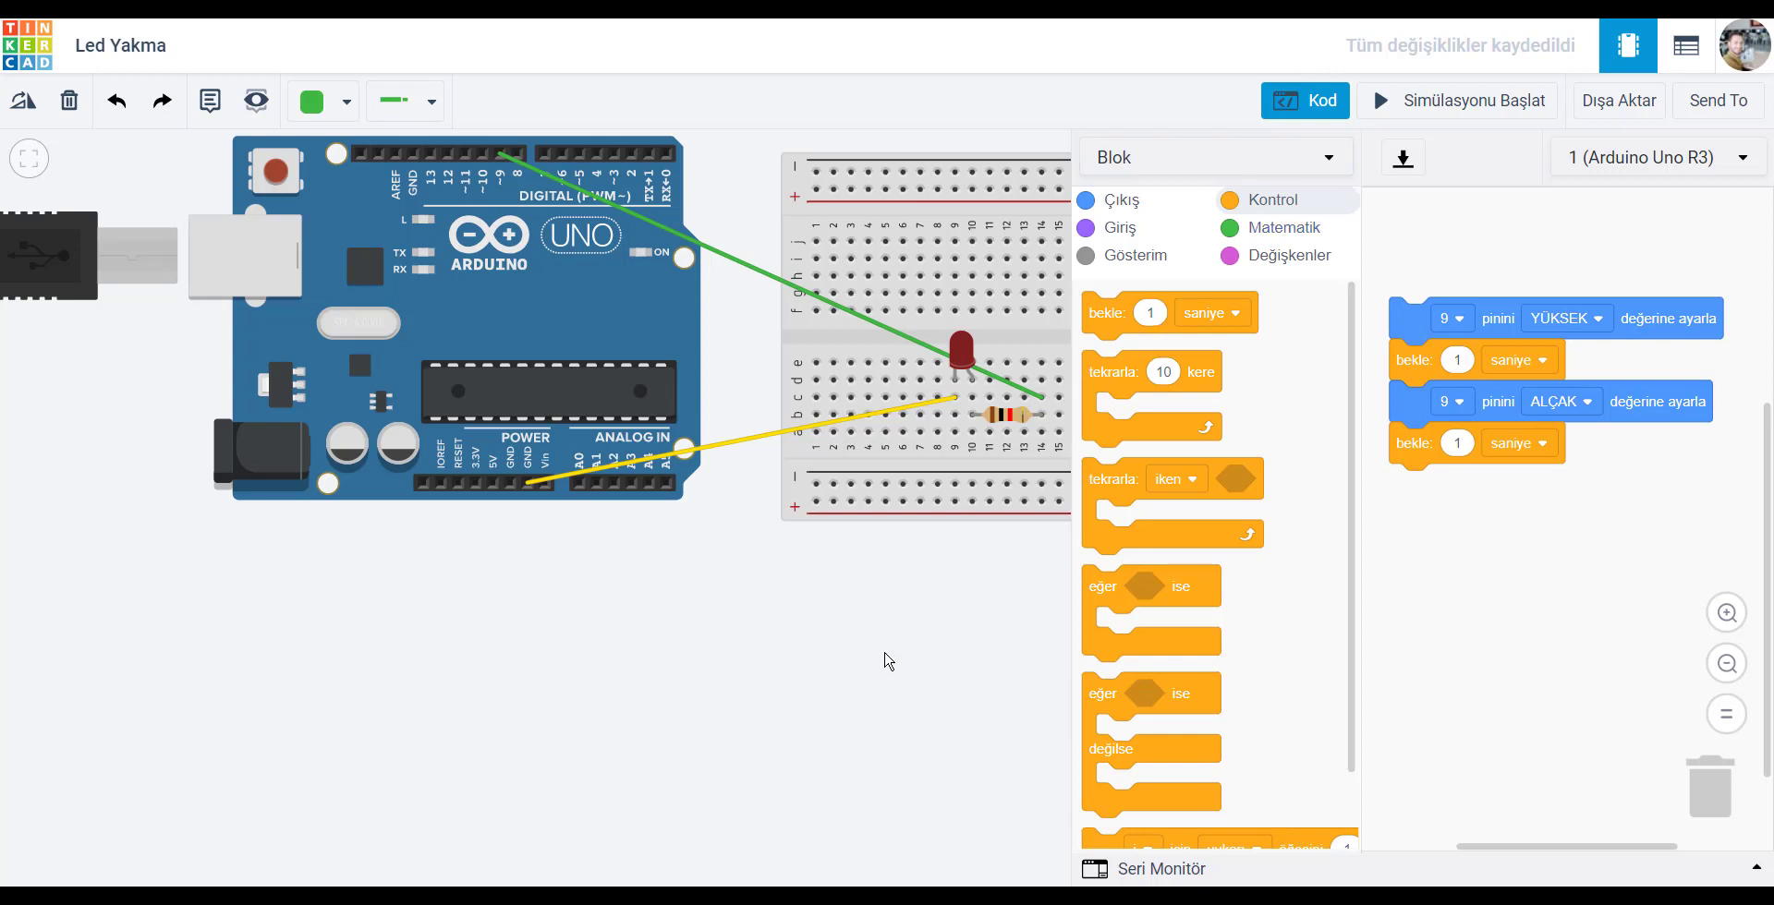
Close the code editor and run the simulation to watch the LED on the breadboard.
{"action": "left_click", "coordinate": [1305, 100]}
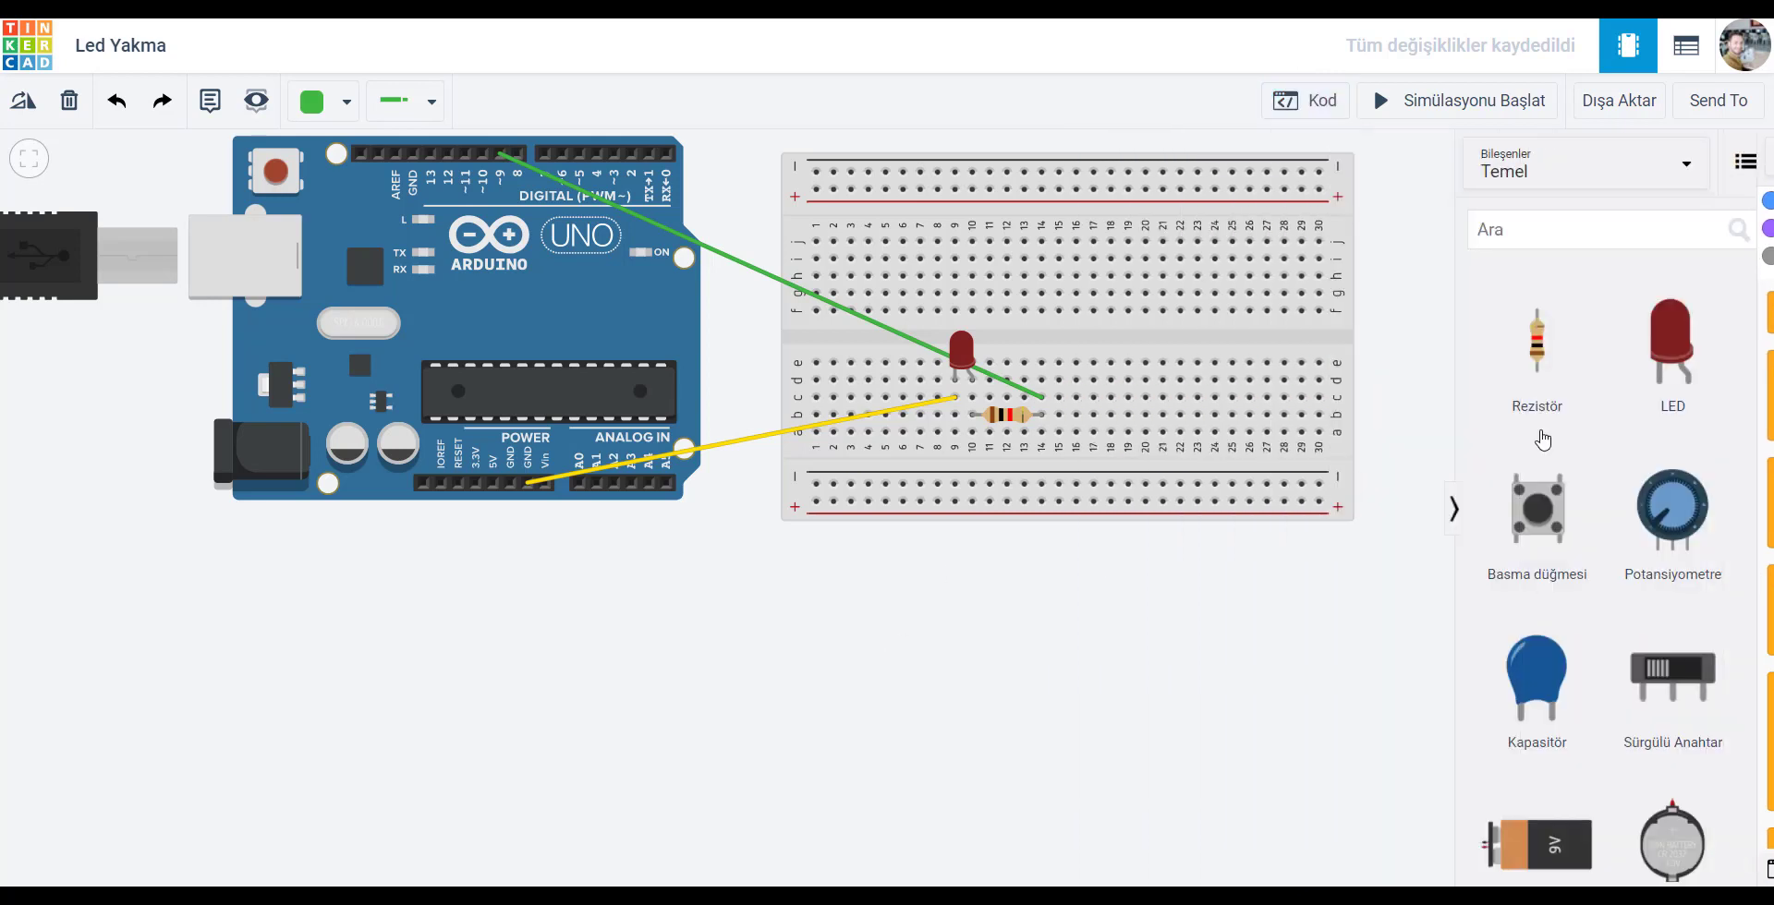
{"action": "left_click", "coordinate": [1316, 104]}
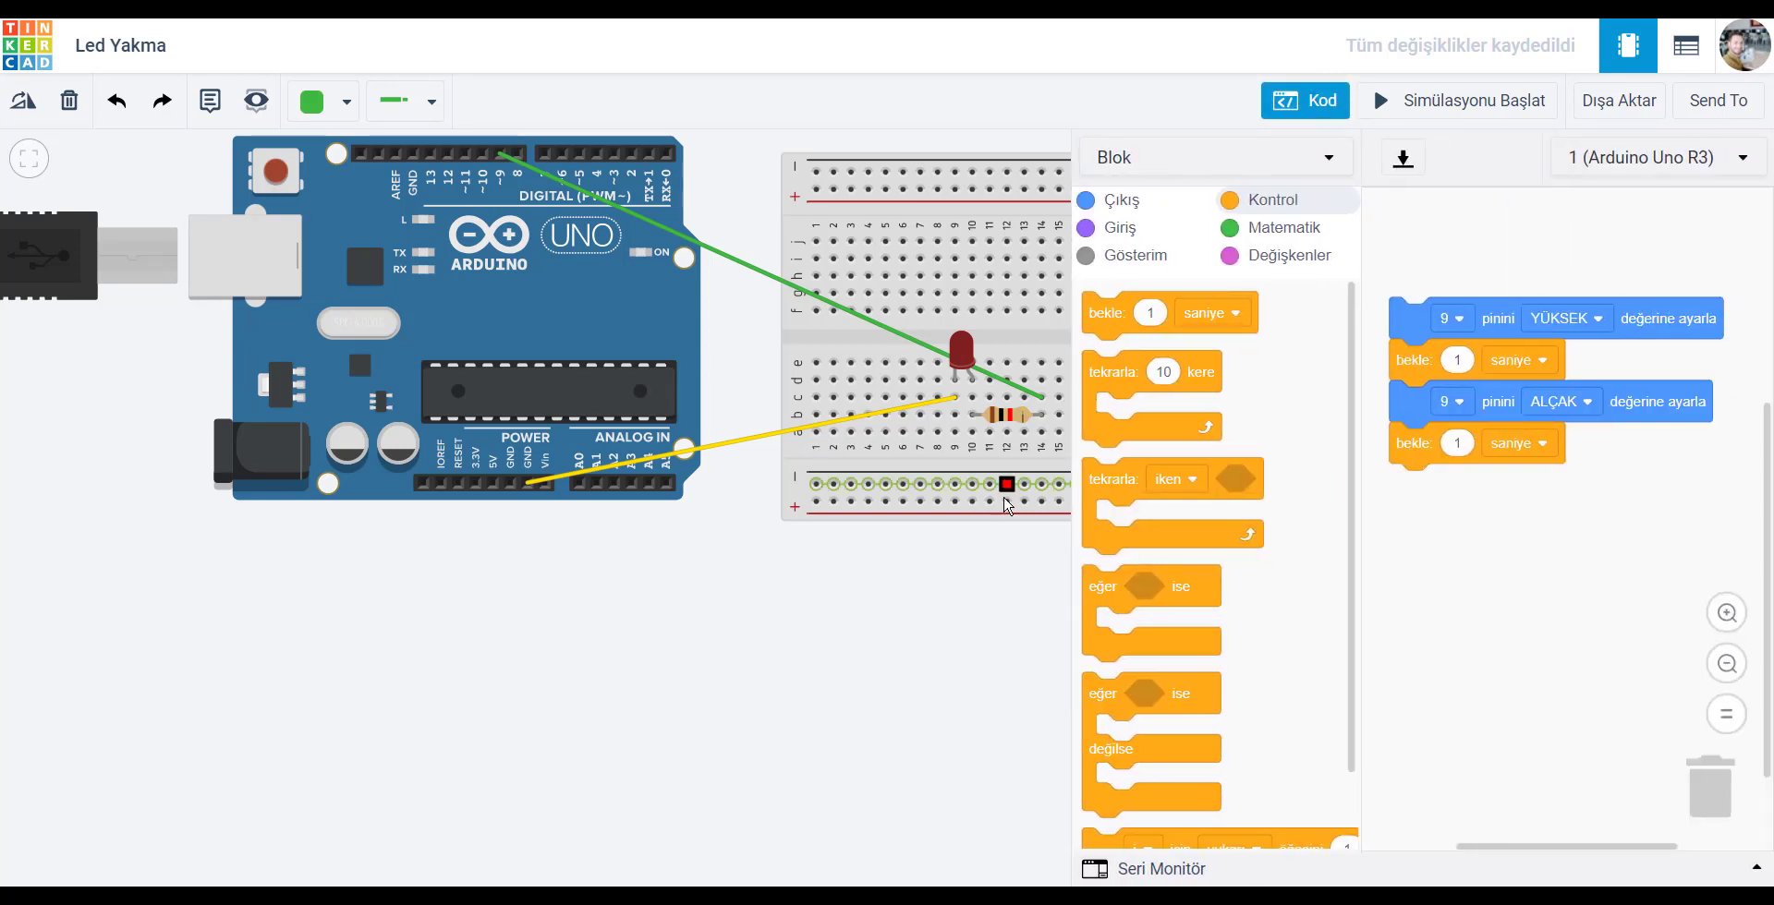
{"action": "left_click", "coordinate": [780, 699]}
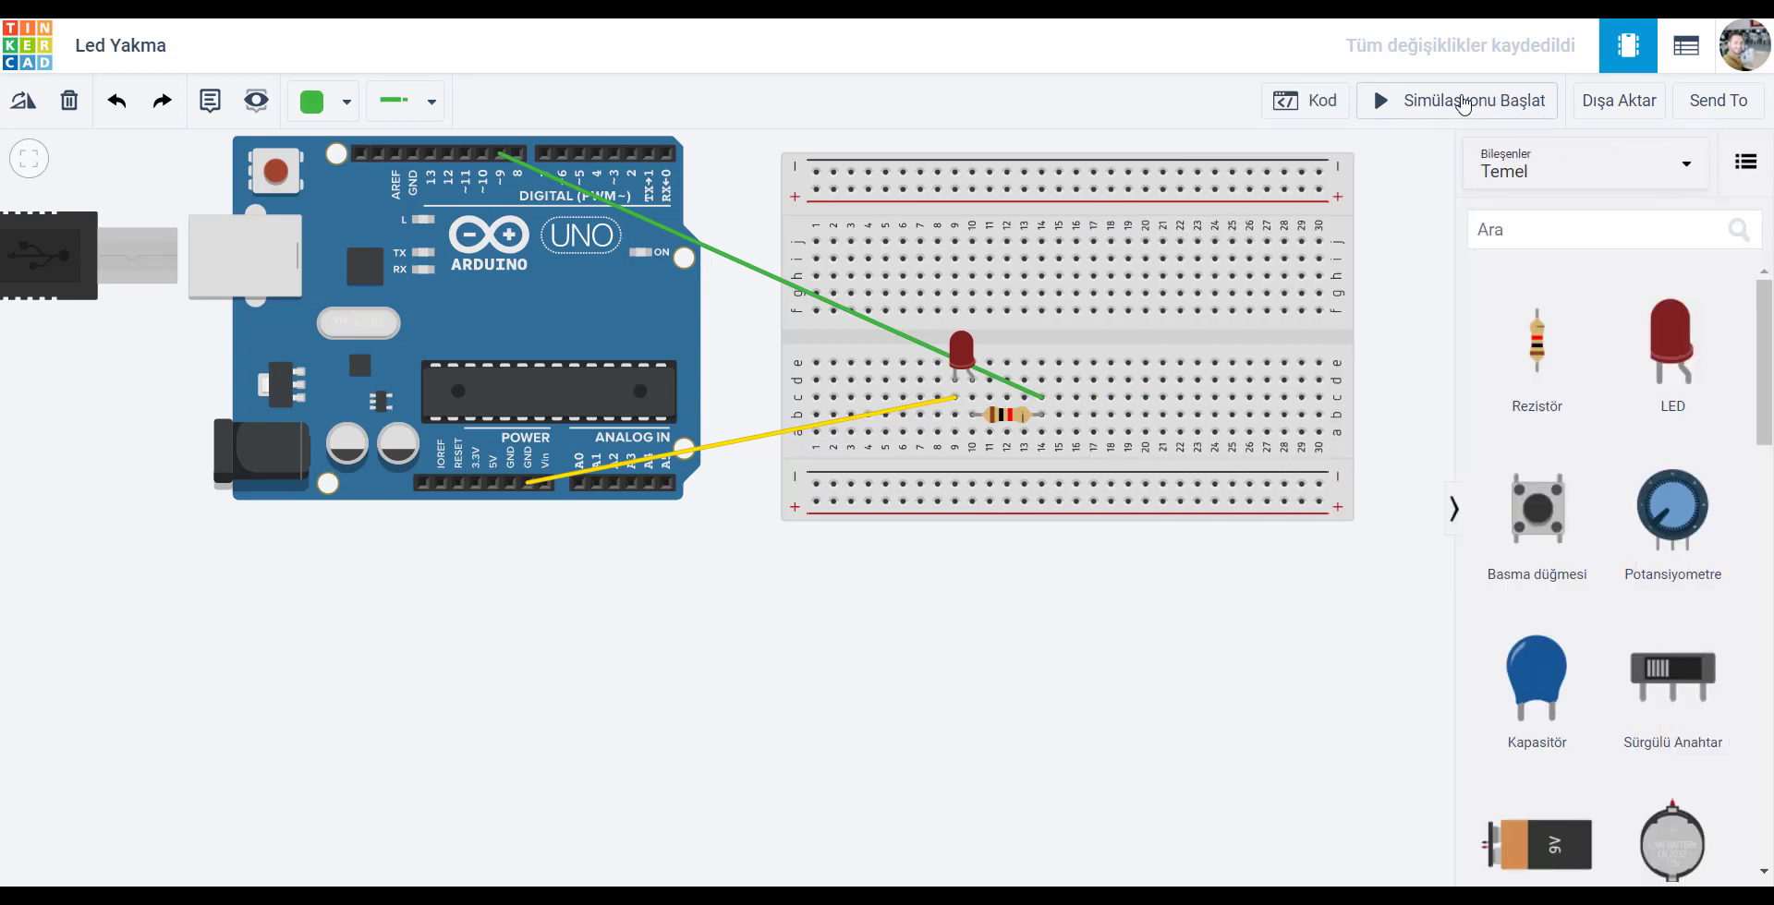
{"action": "left_click", "coordinate": [1463, 102]}
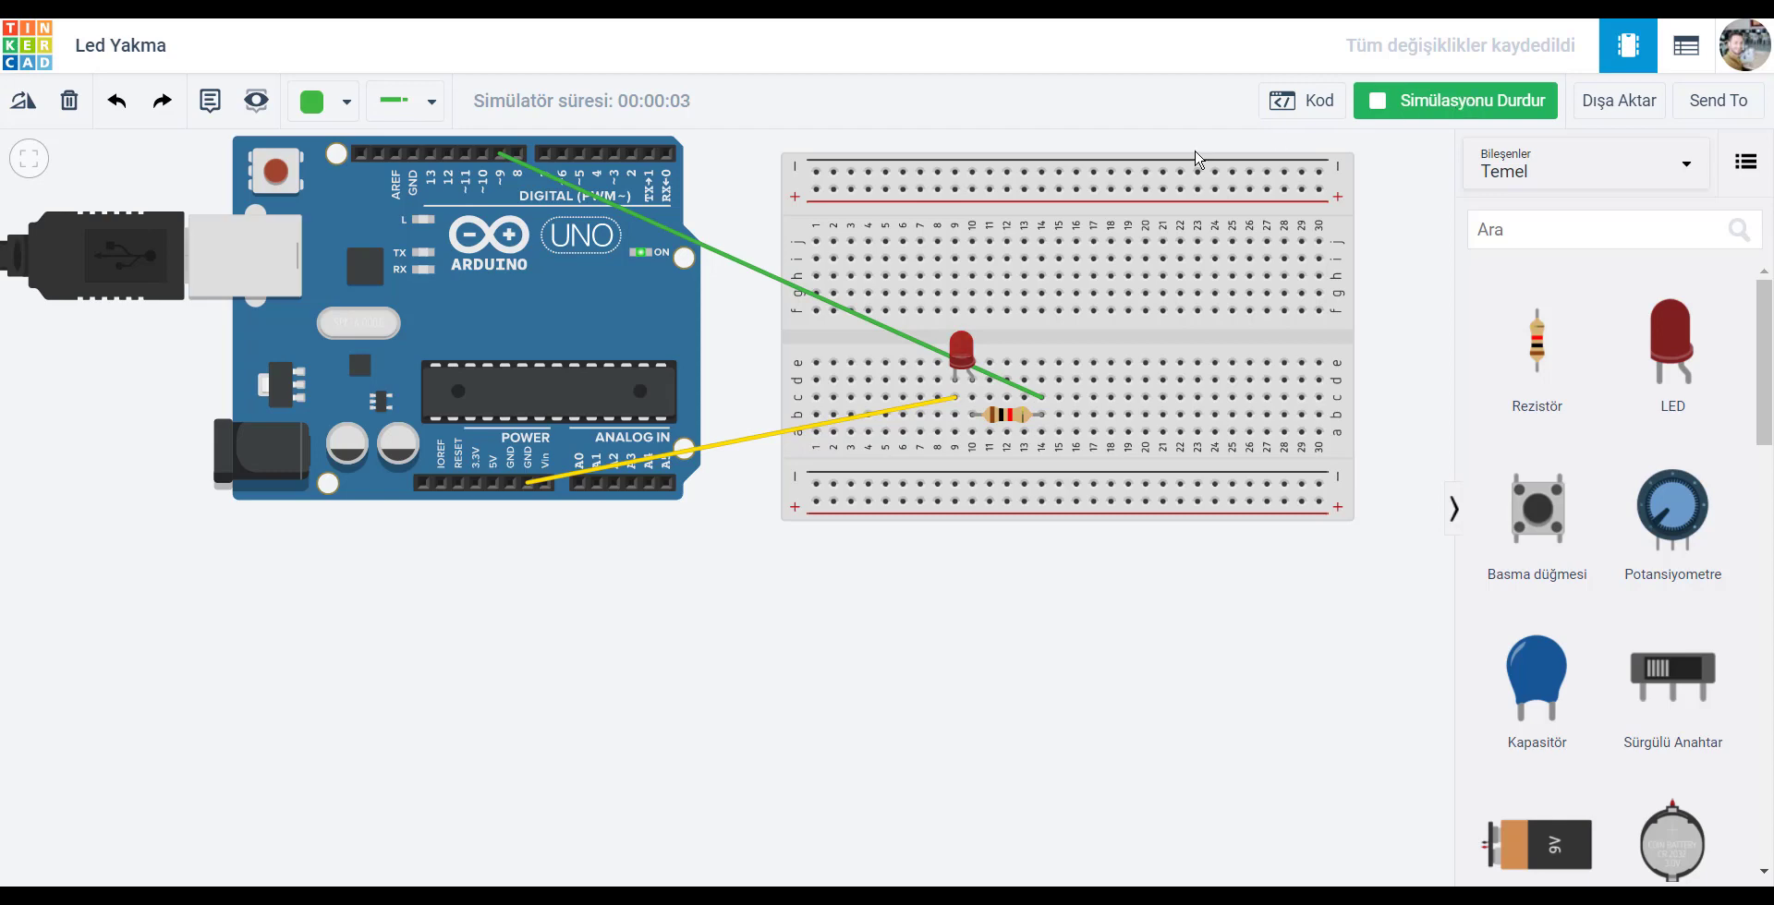
{"action": "scroll", "coordinate": [961, 445], "scroll_direction": "up", "scroll_amount": 3}
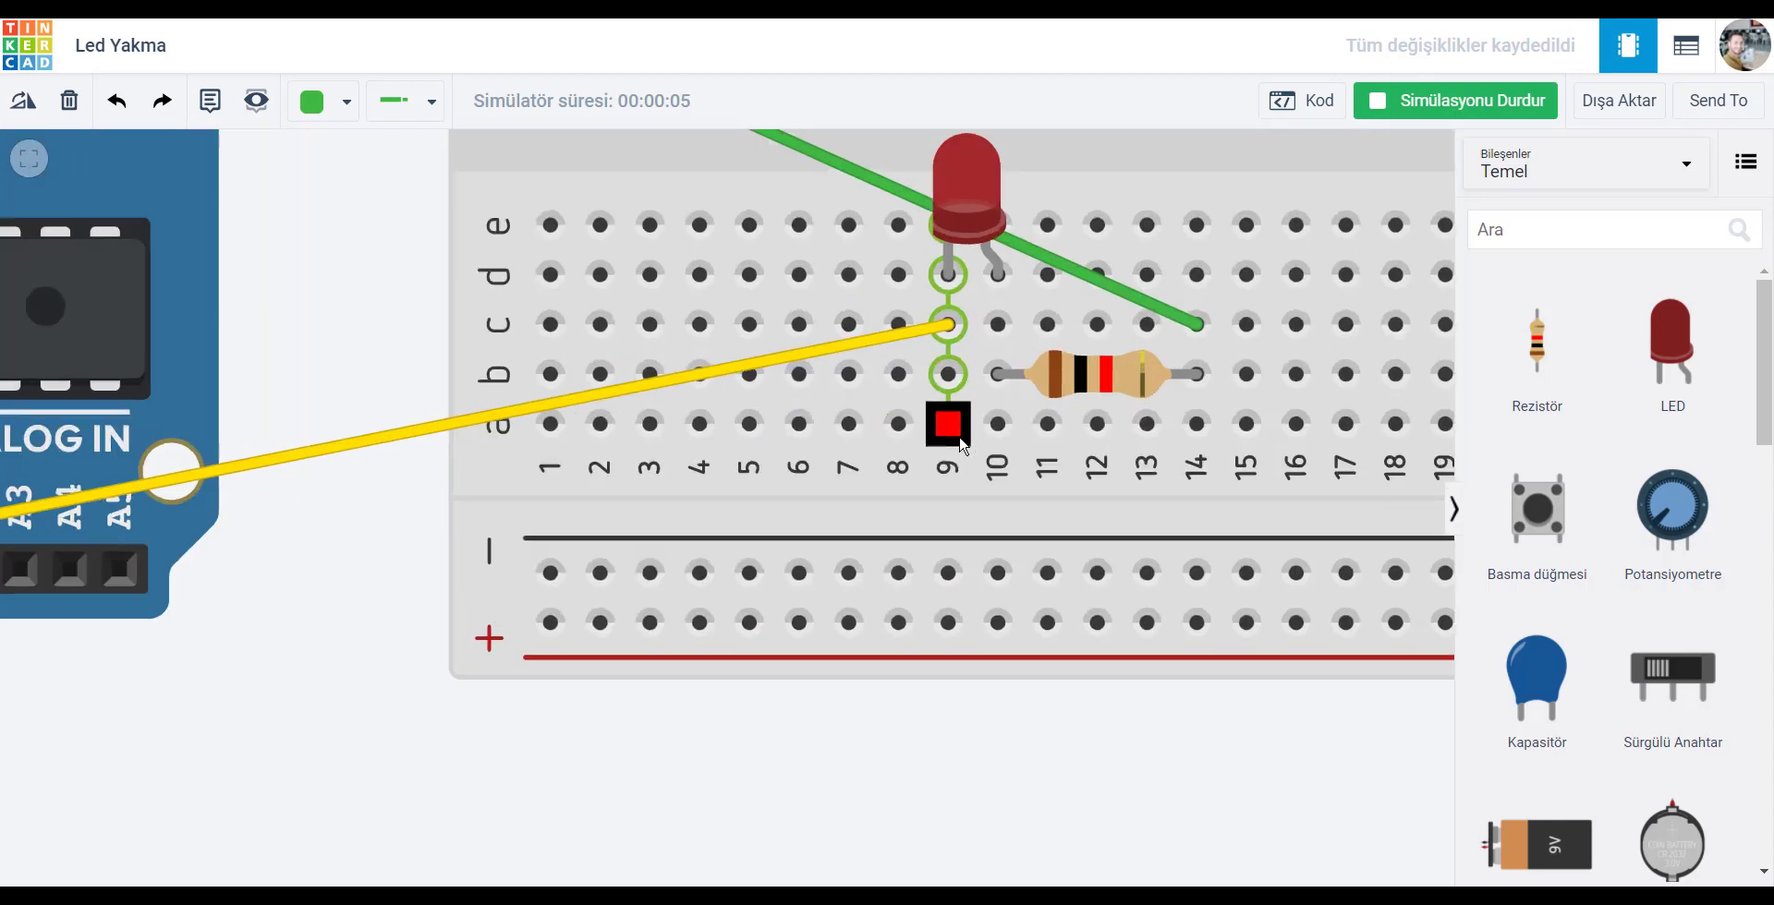
{"action": "scroll", "coordinate": [961, 446], "scroll_direction": "down", "scroll_amount": 3}
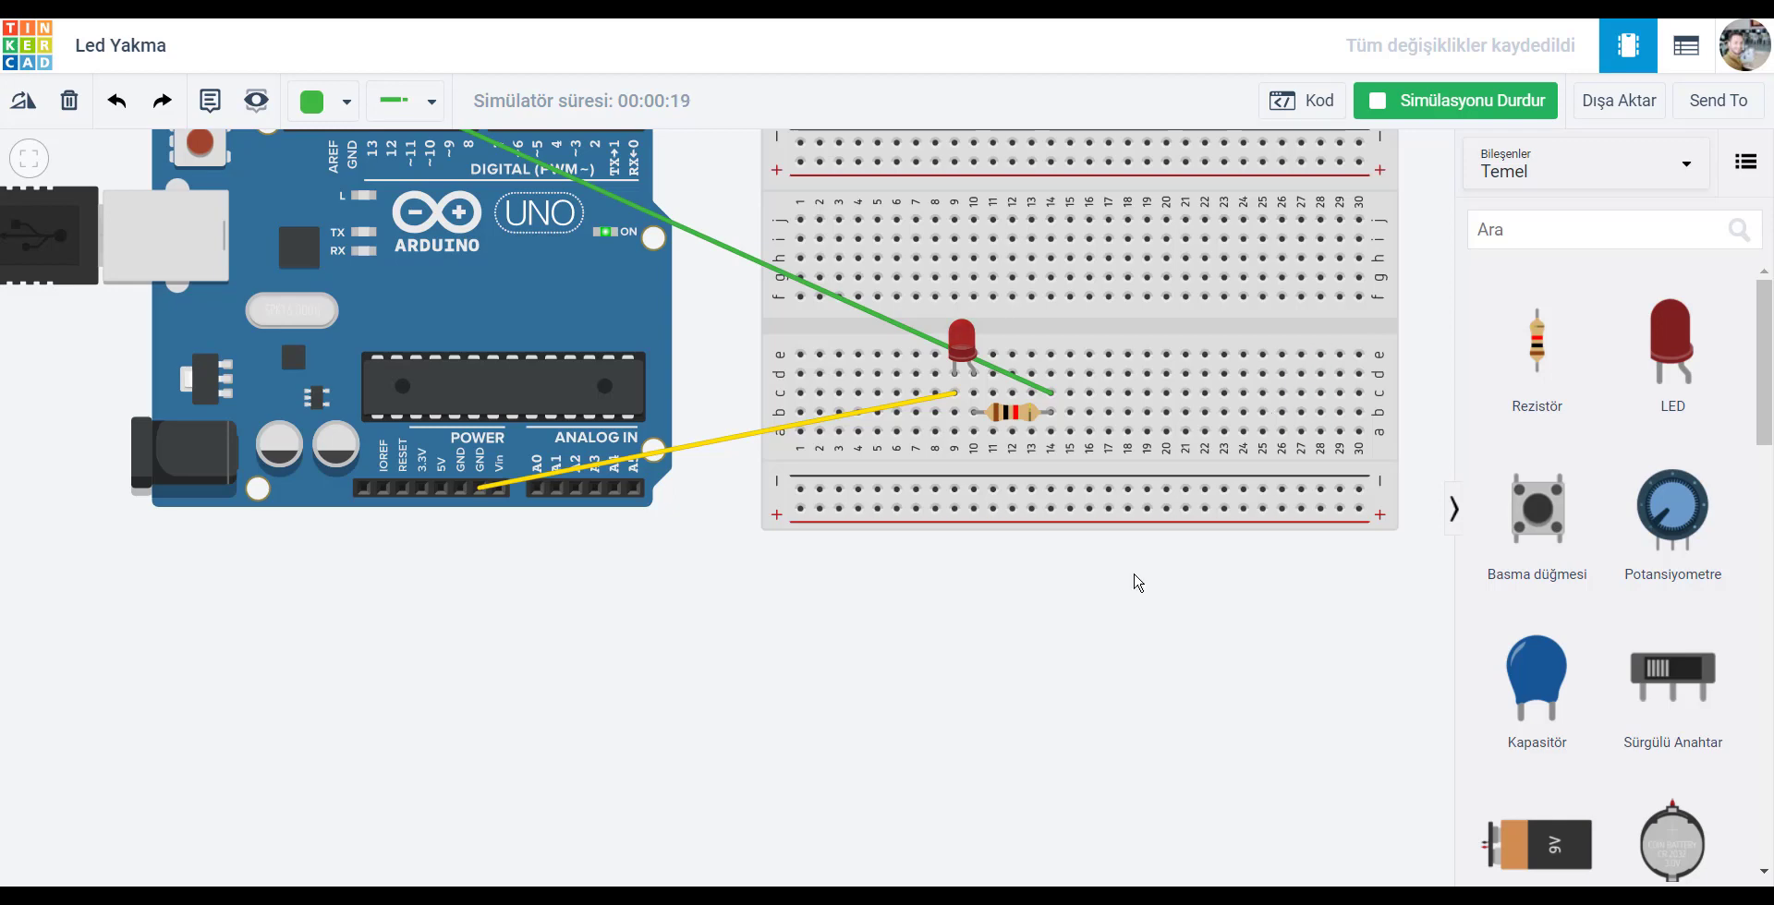
{"action": "scroll", "coordinate": [1136, 582], "scroll_direction": "down", "scroll_amount": 5}
{"action": "scroll", "coordinate": [1137, 582], "scroll_direction": "up", "scroll_amount": 10}
{"action": "scroll", "coordinate": [1136, 582], "scroll_direction": "down", "scroll_amount": 5}
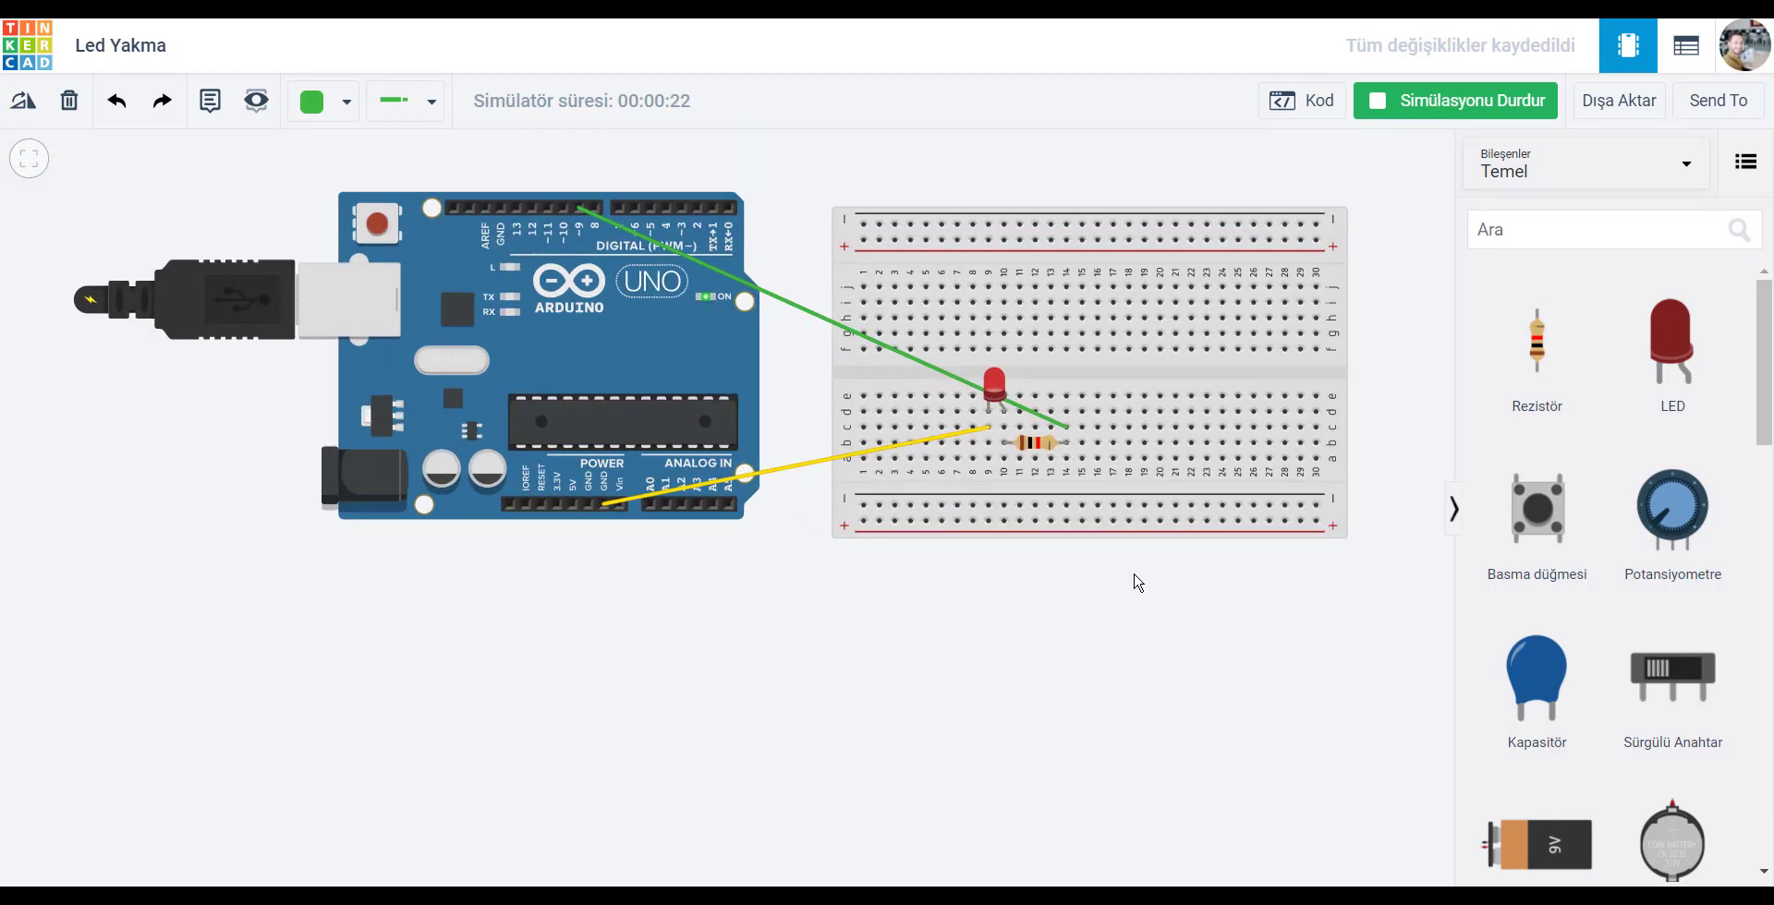
Stop the simulation, move the resistor off the breadboard, and reconnect the green pin 9 wire directly to the LED's column 10.
{"action": "left_click", "coordinate": [1453, 101]}
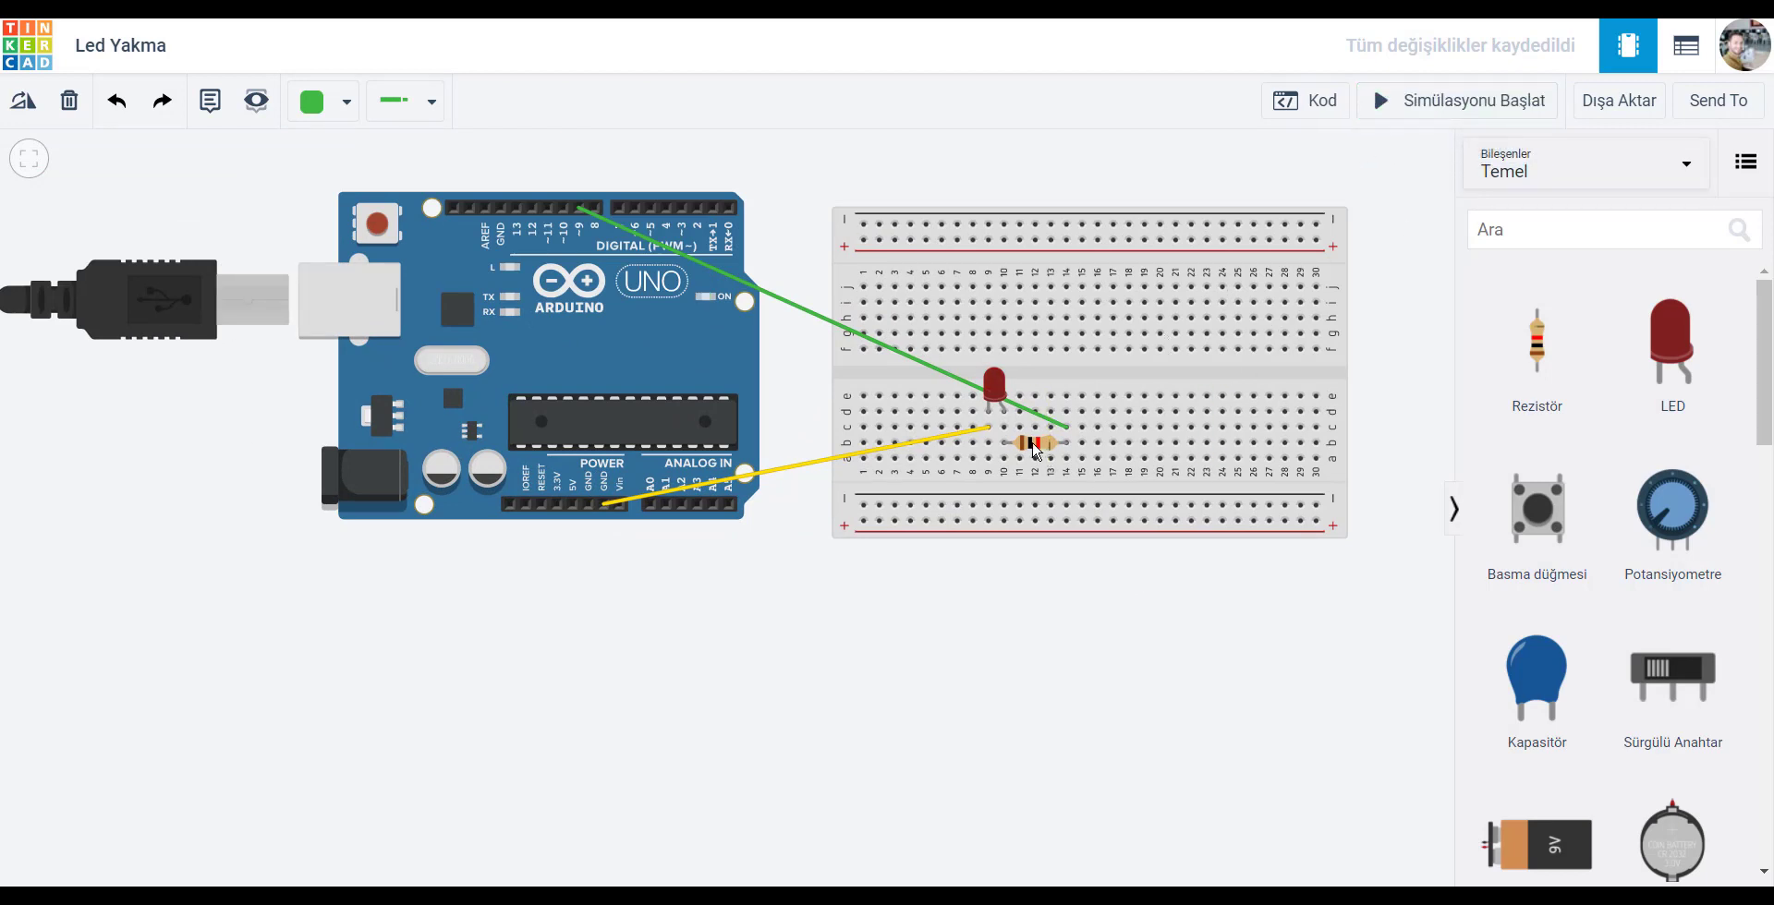
{"action": "left_click_drag", "start_coordinate": [1035, 451], "coordinate": [1053, 669]}
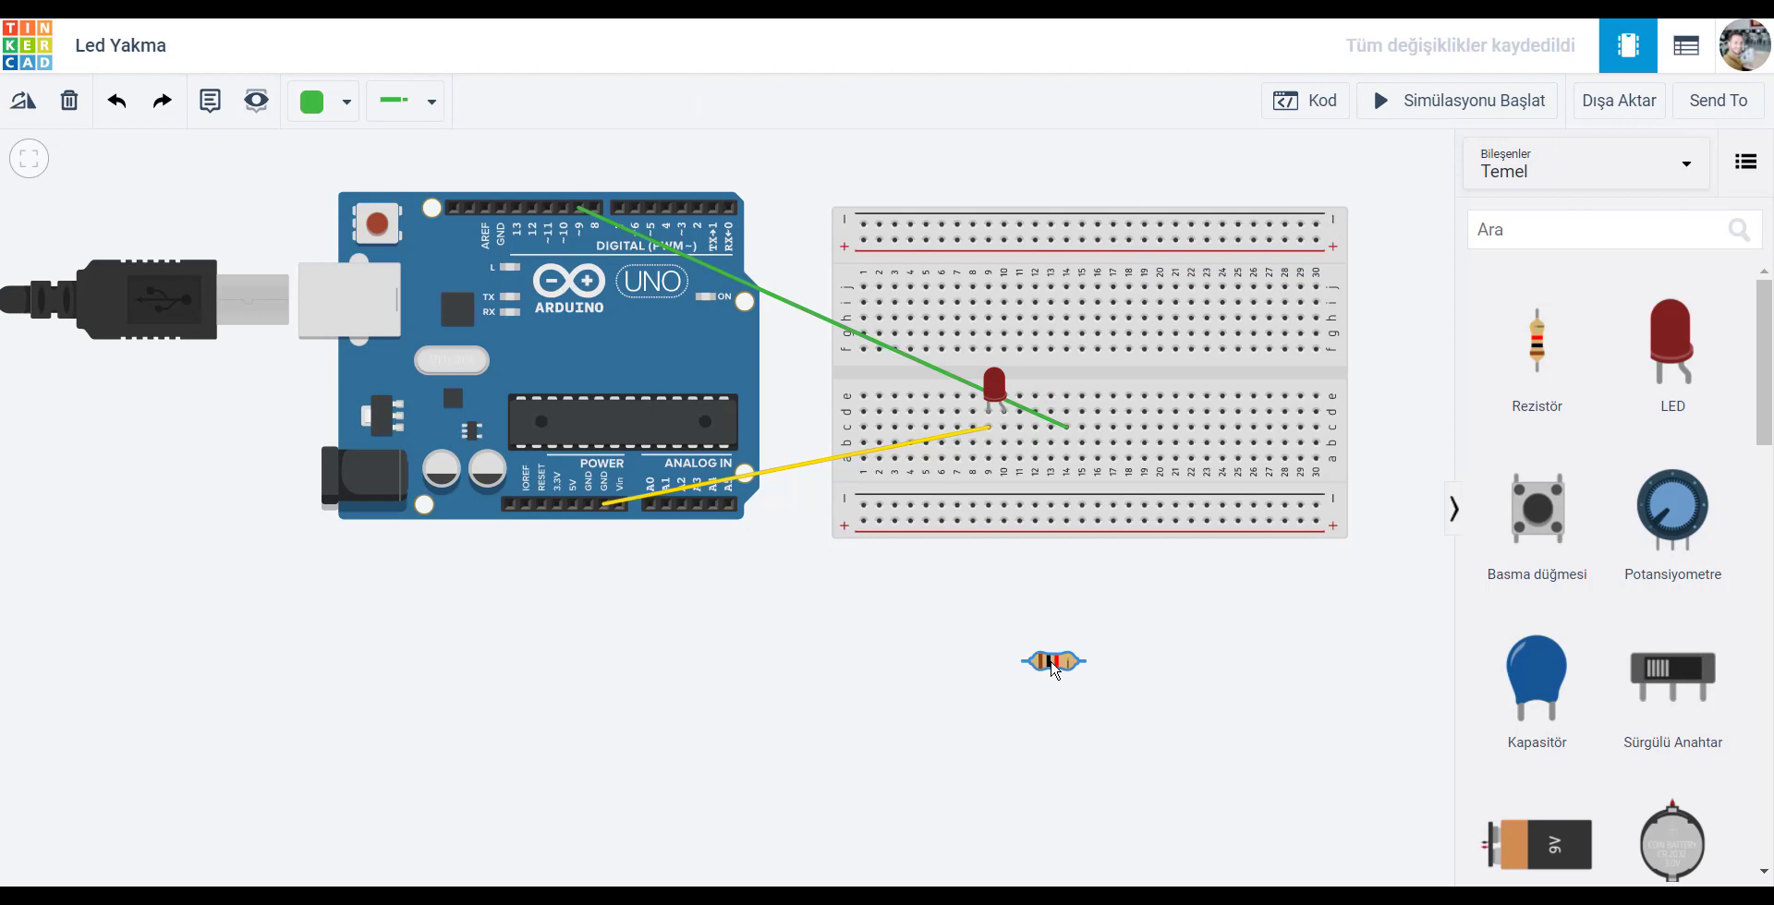
{"action": "left_click", "coordinate": [1284, 586]}
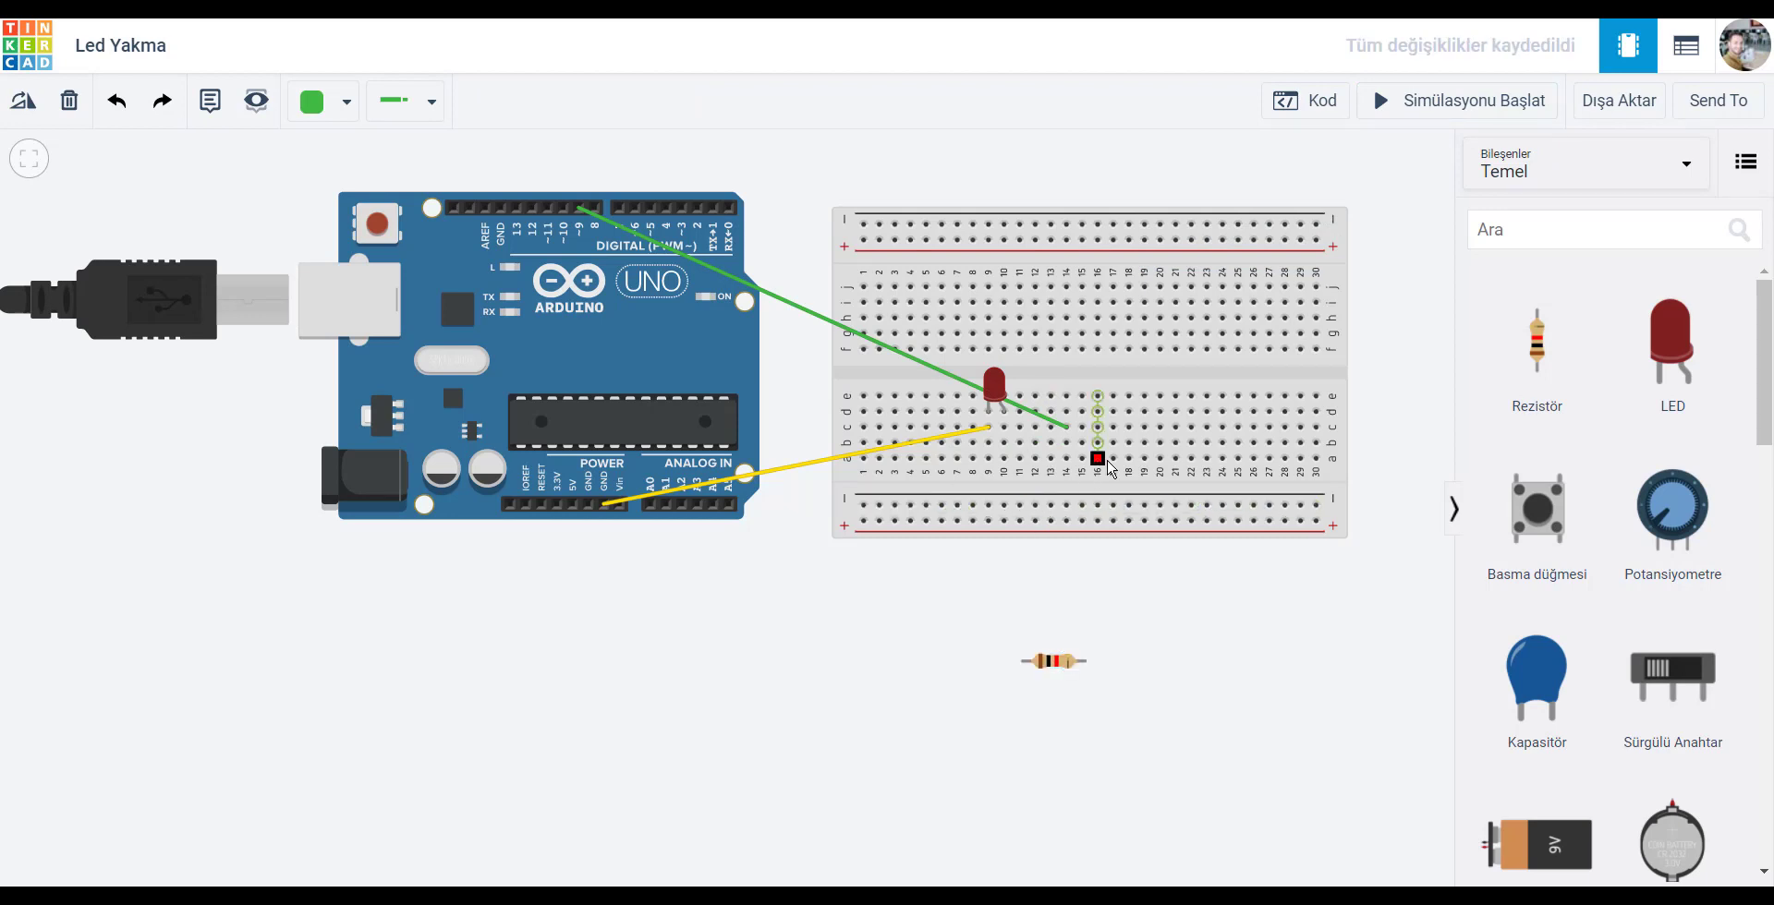
{"action": "left_click", "coordinate": [1056, 427]}
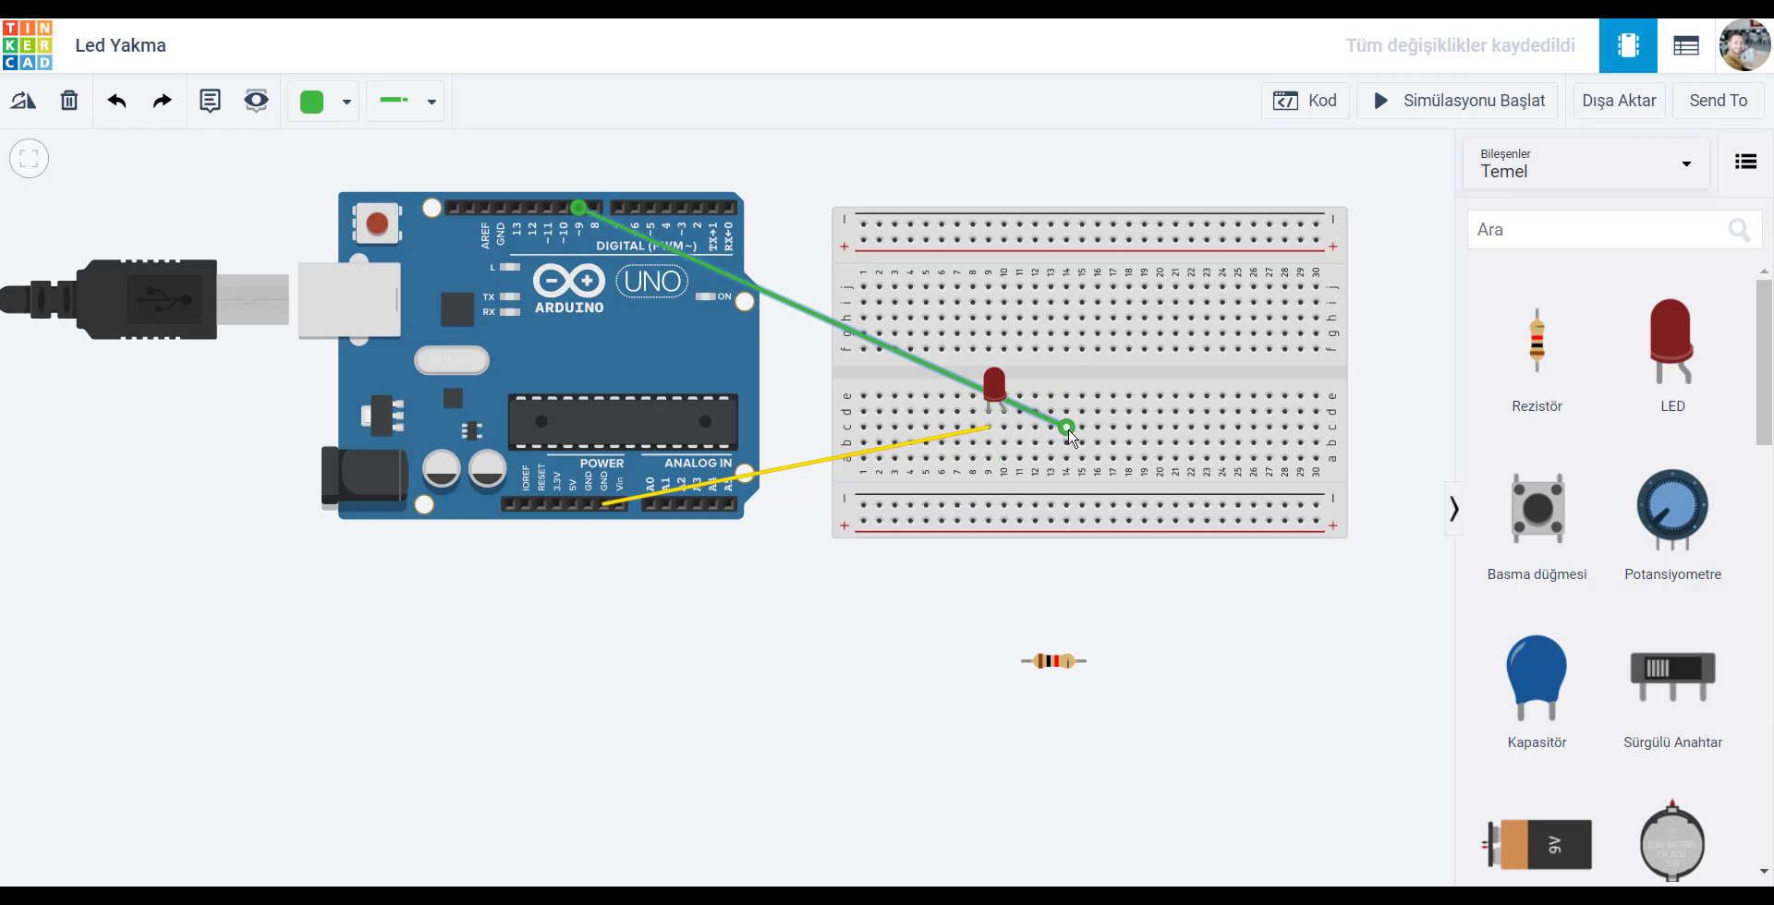
{"action": "left_click_drag", "start_coordinate": [1066, 427], "coordinate": [1002, 430]}
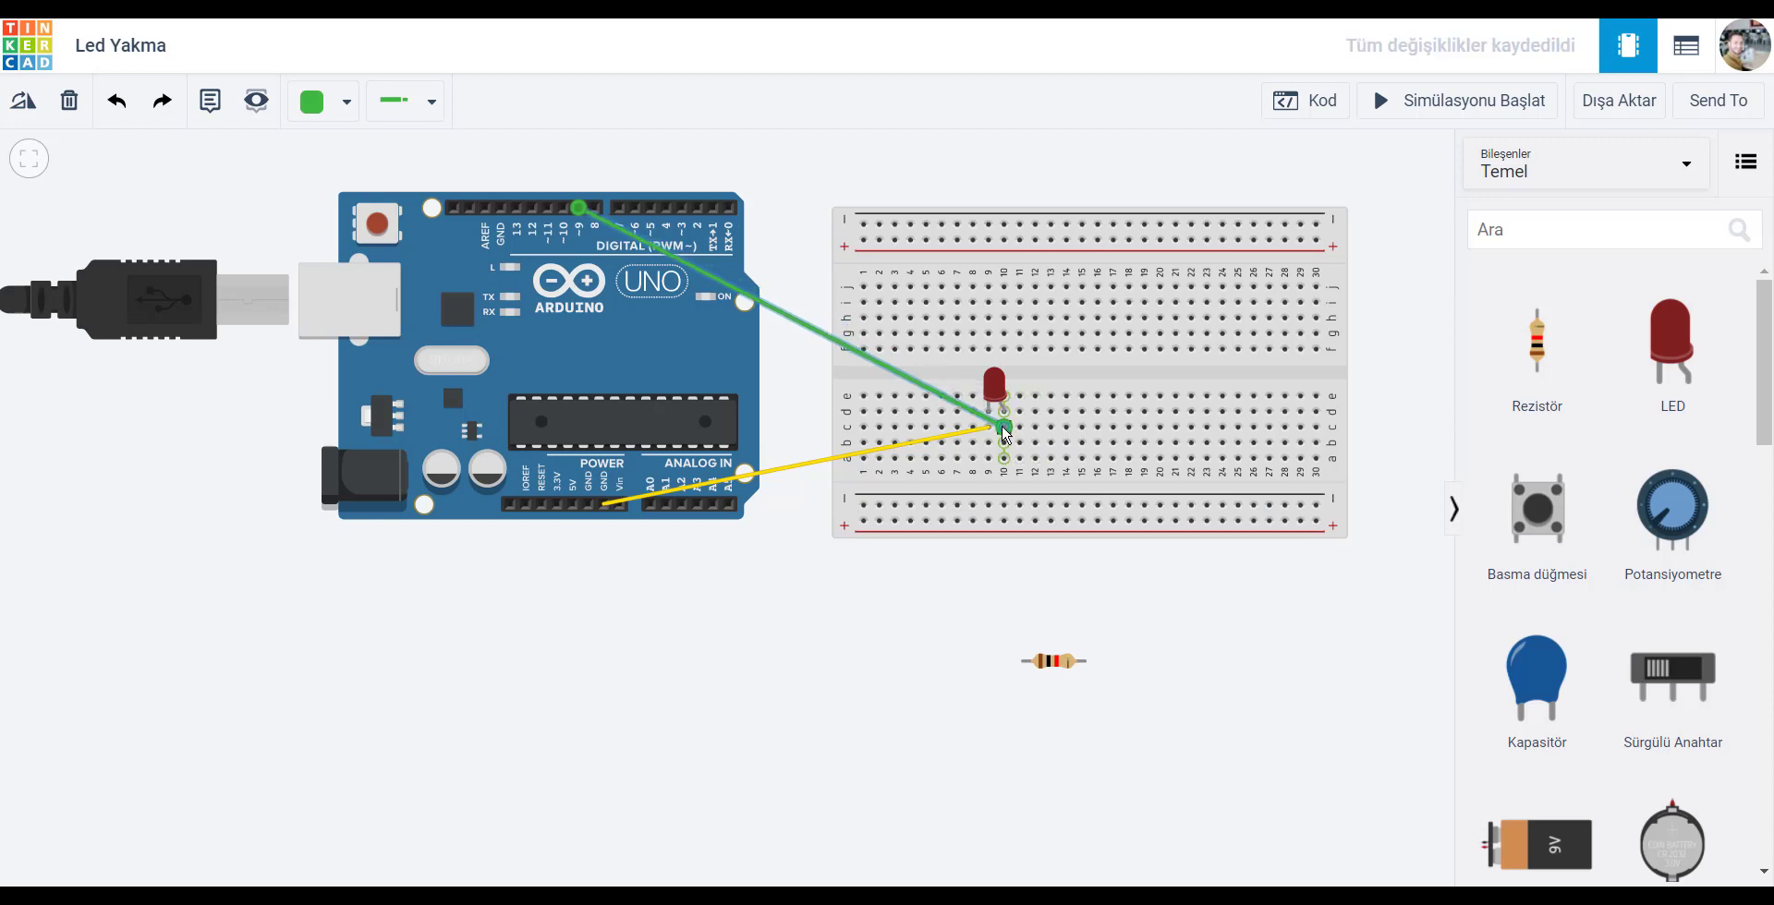
Simulate the circuit without the resistor, inspect the LED on the breadboard, and stop the simulation.
{"action": "left_click", "coordinate": [846, 708]}
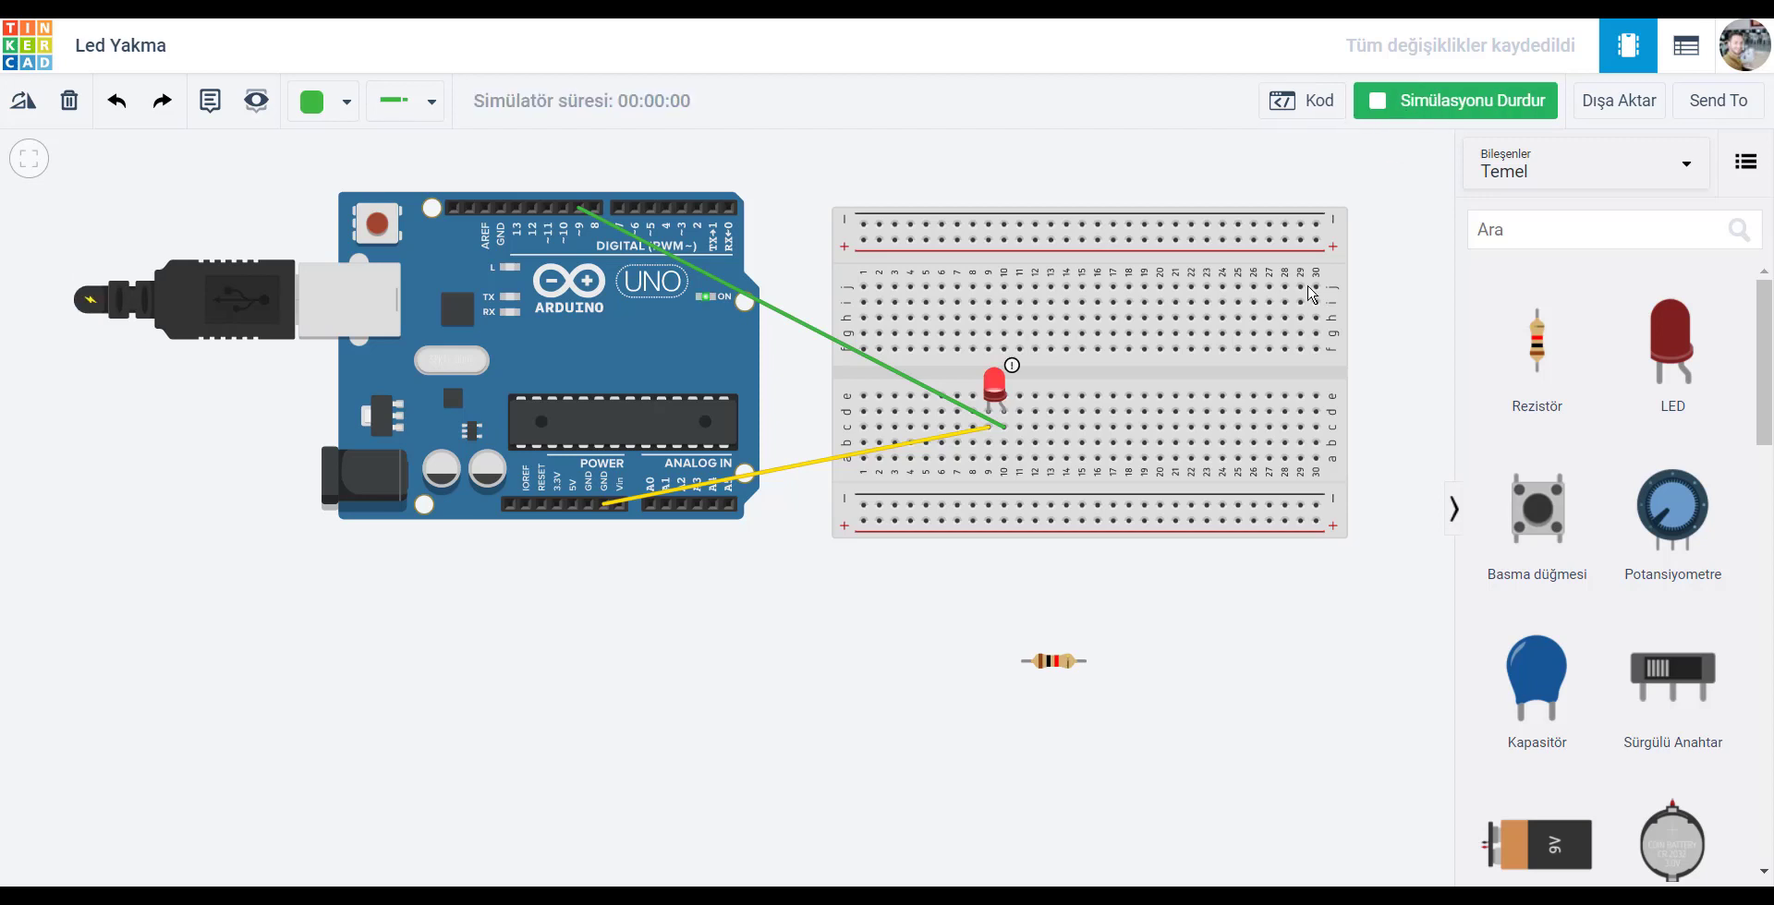
{"action": "left_click", "coordinate": [995, 386]}
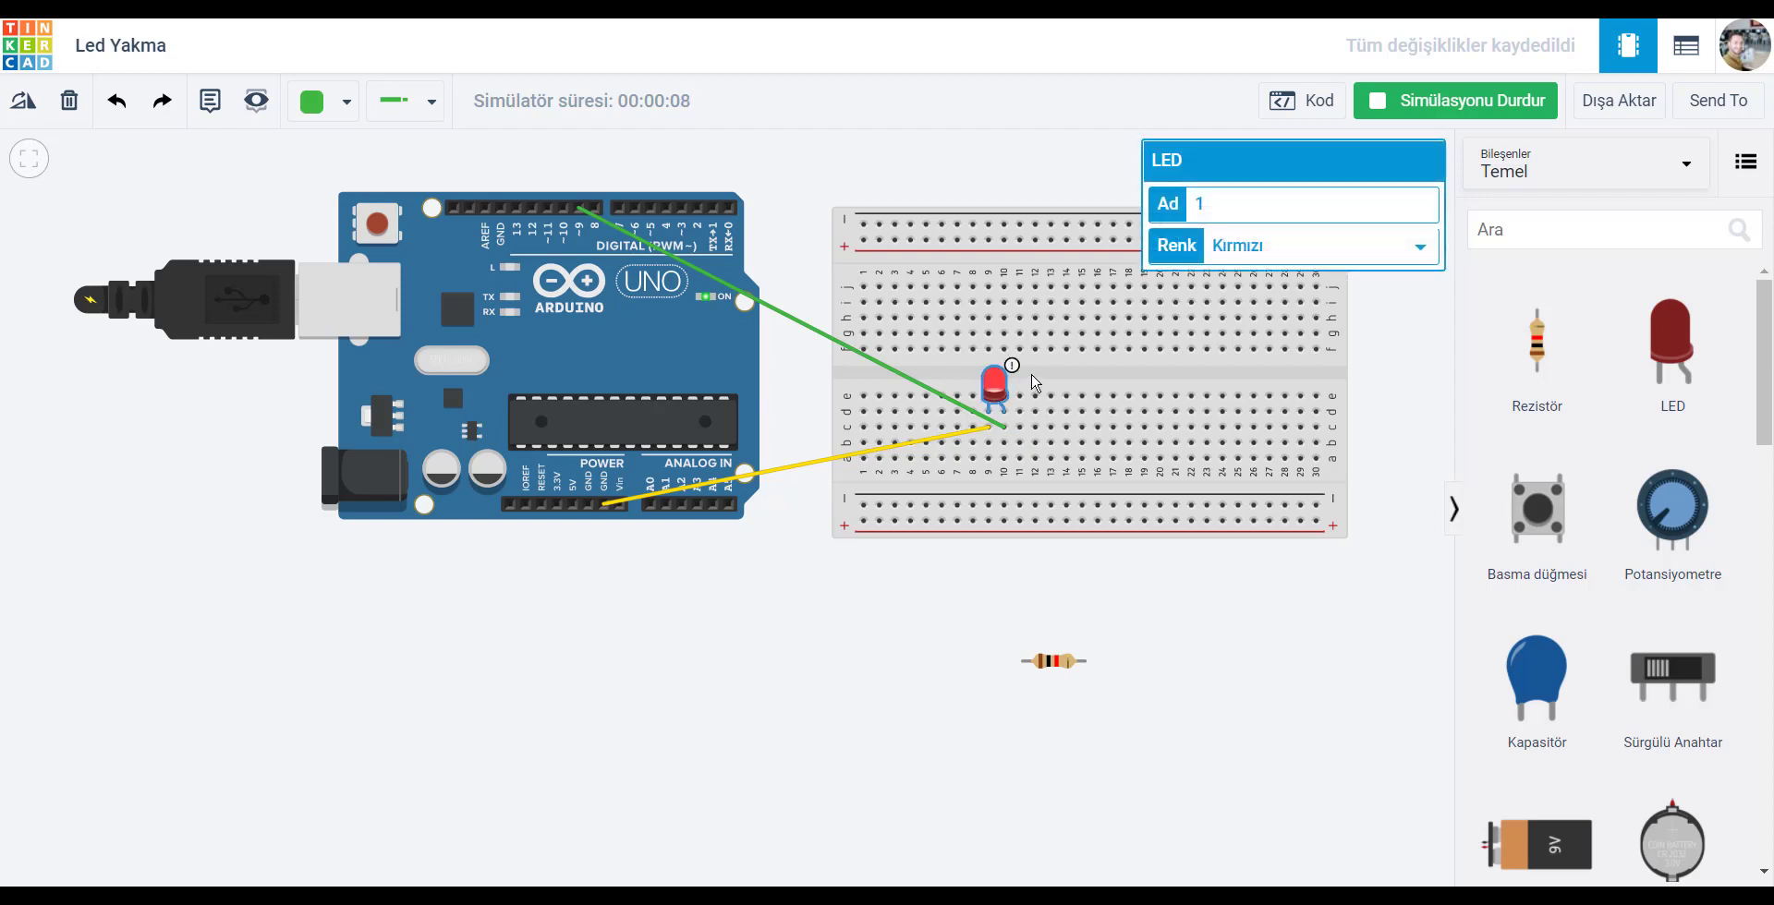
{"action": "left_click", "coordinate": [1033, 376]}
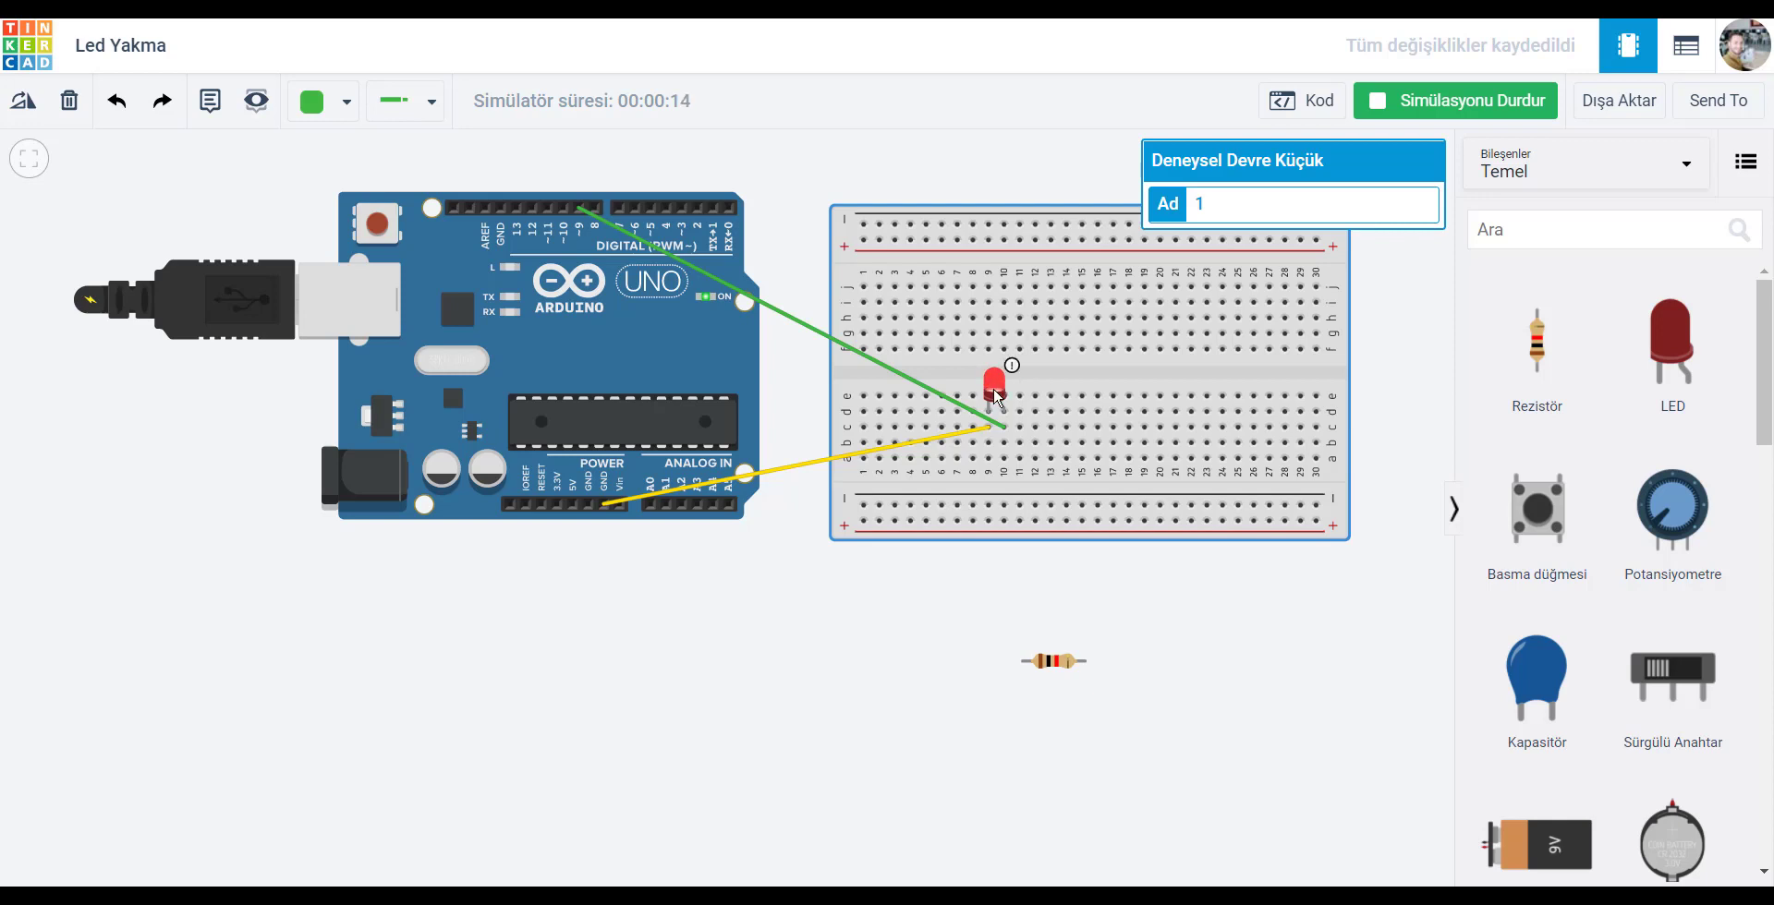
{"action": "left_click", "coordinate": [825, 679]}
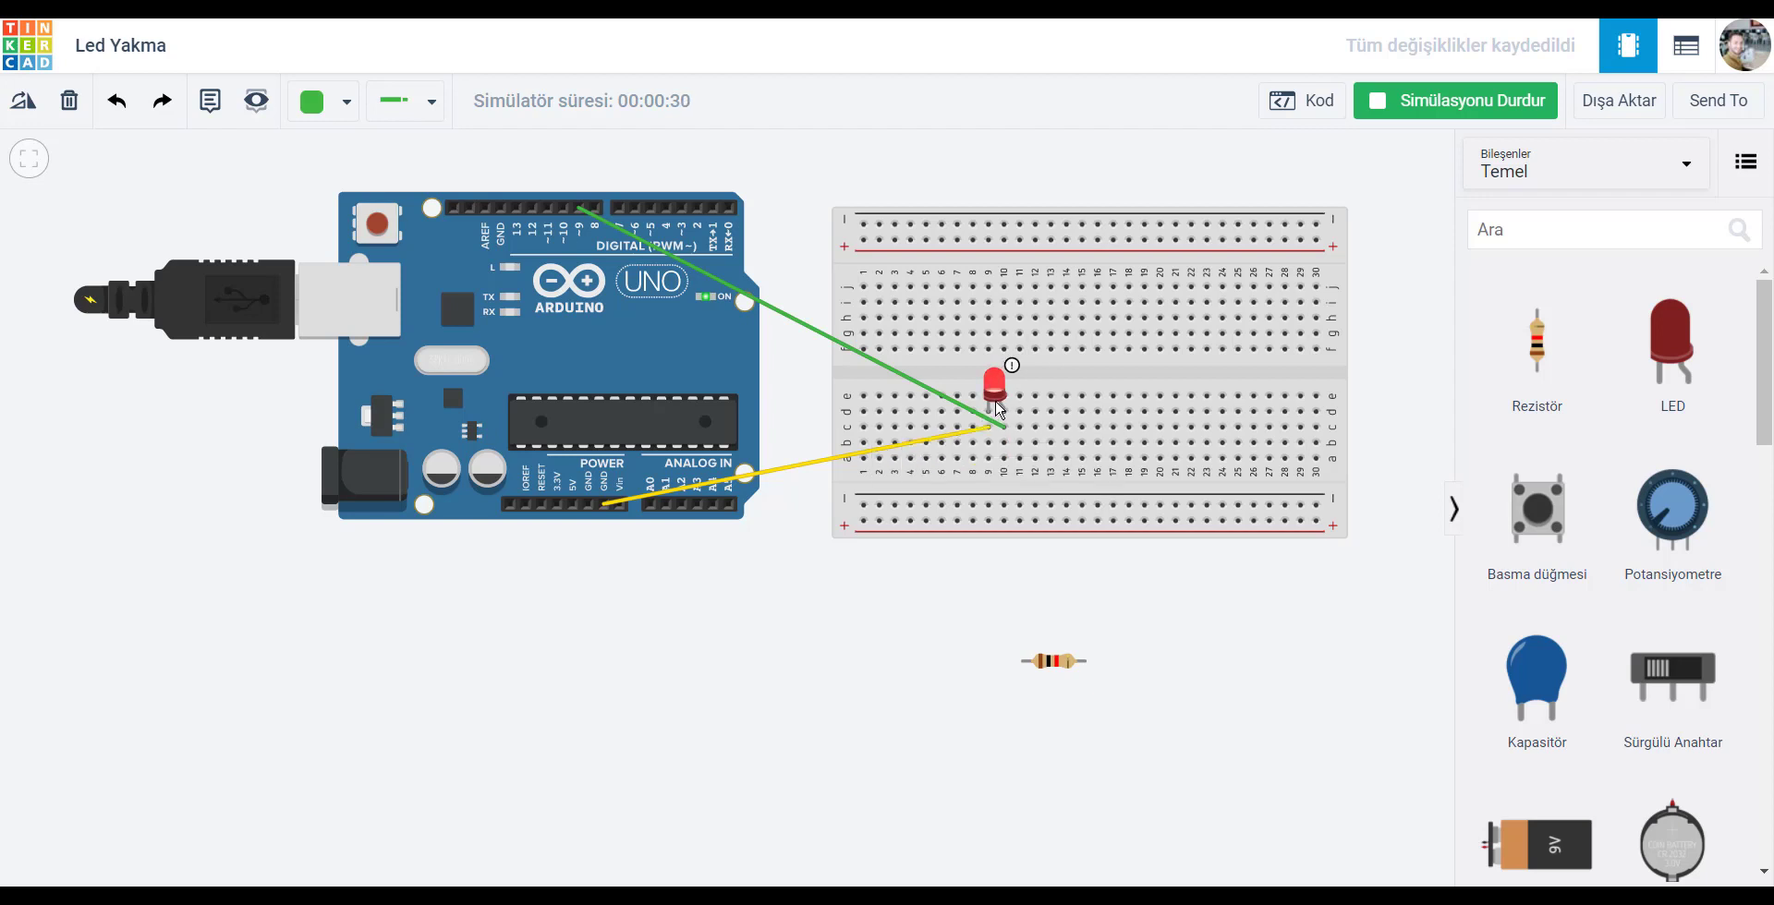
{"action": "left_click", "coordinate": [1475, 100]}
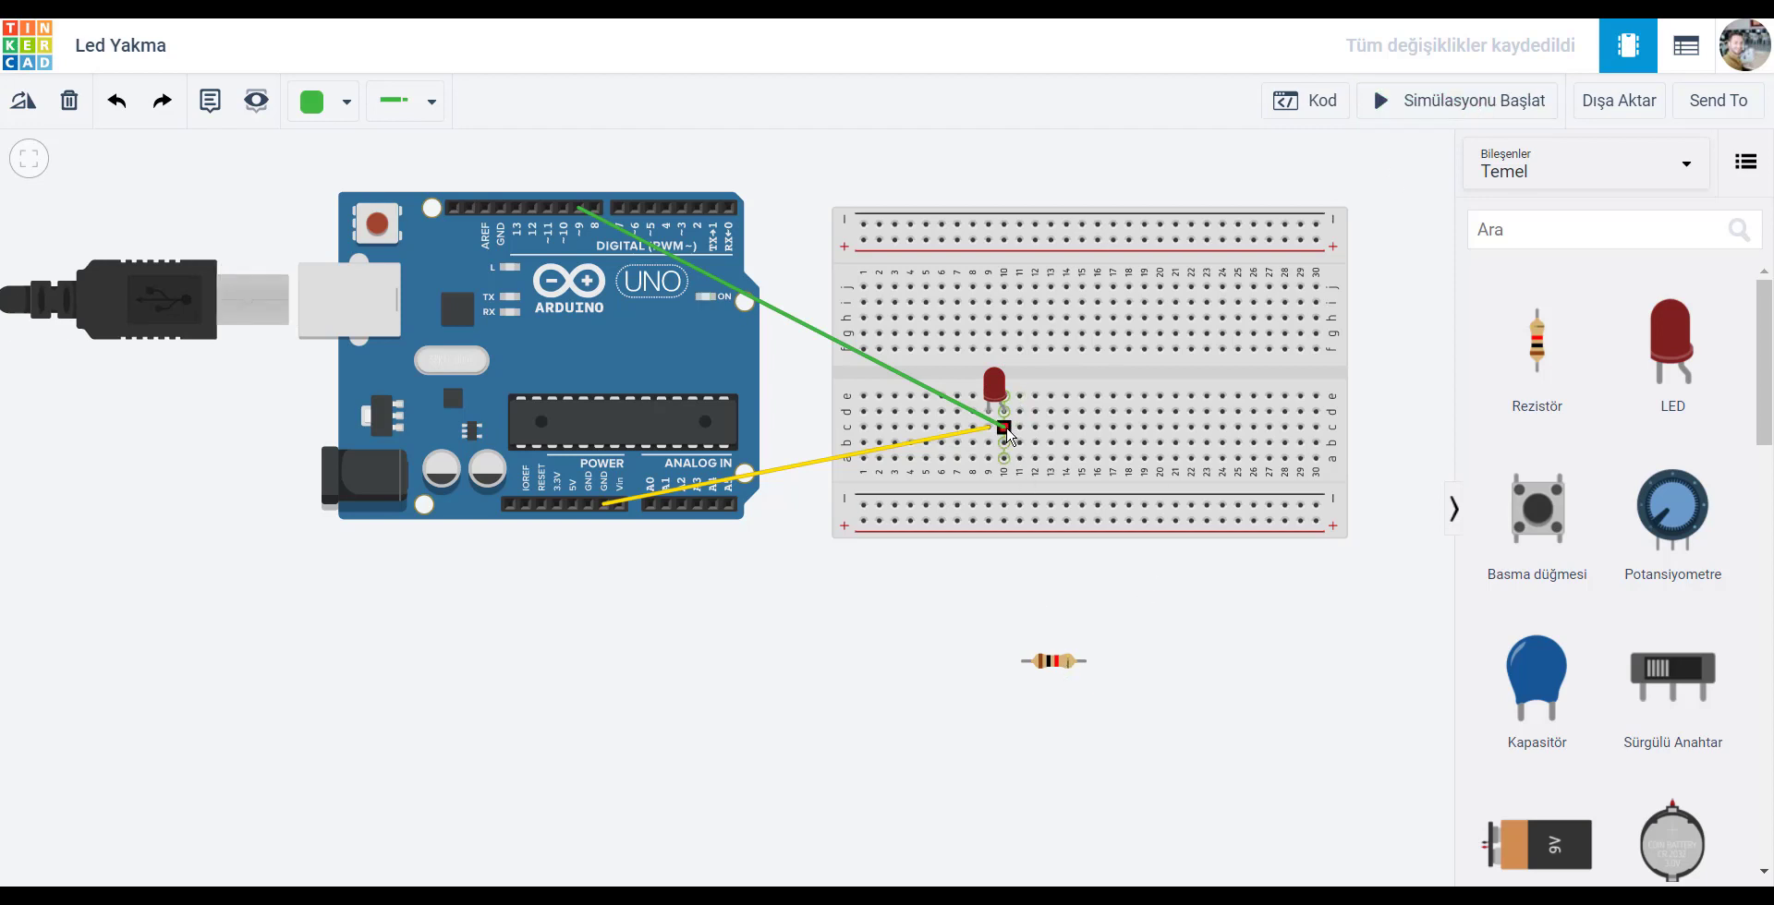
Put the resistor back in row b between columns 10 and 14, and reconnect the green pin 9 wire to column 14.
{"action": "left_click", "coordinate": [1004, 428]}
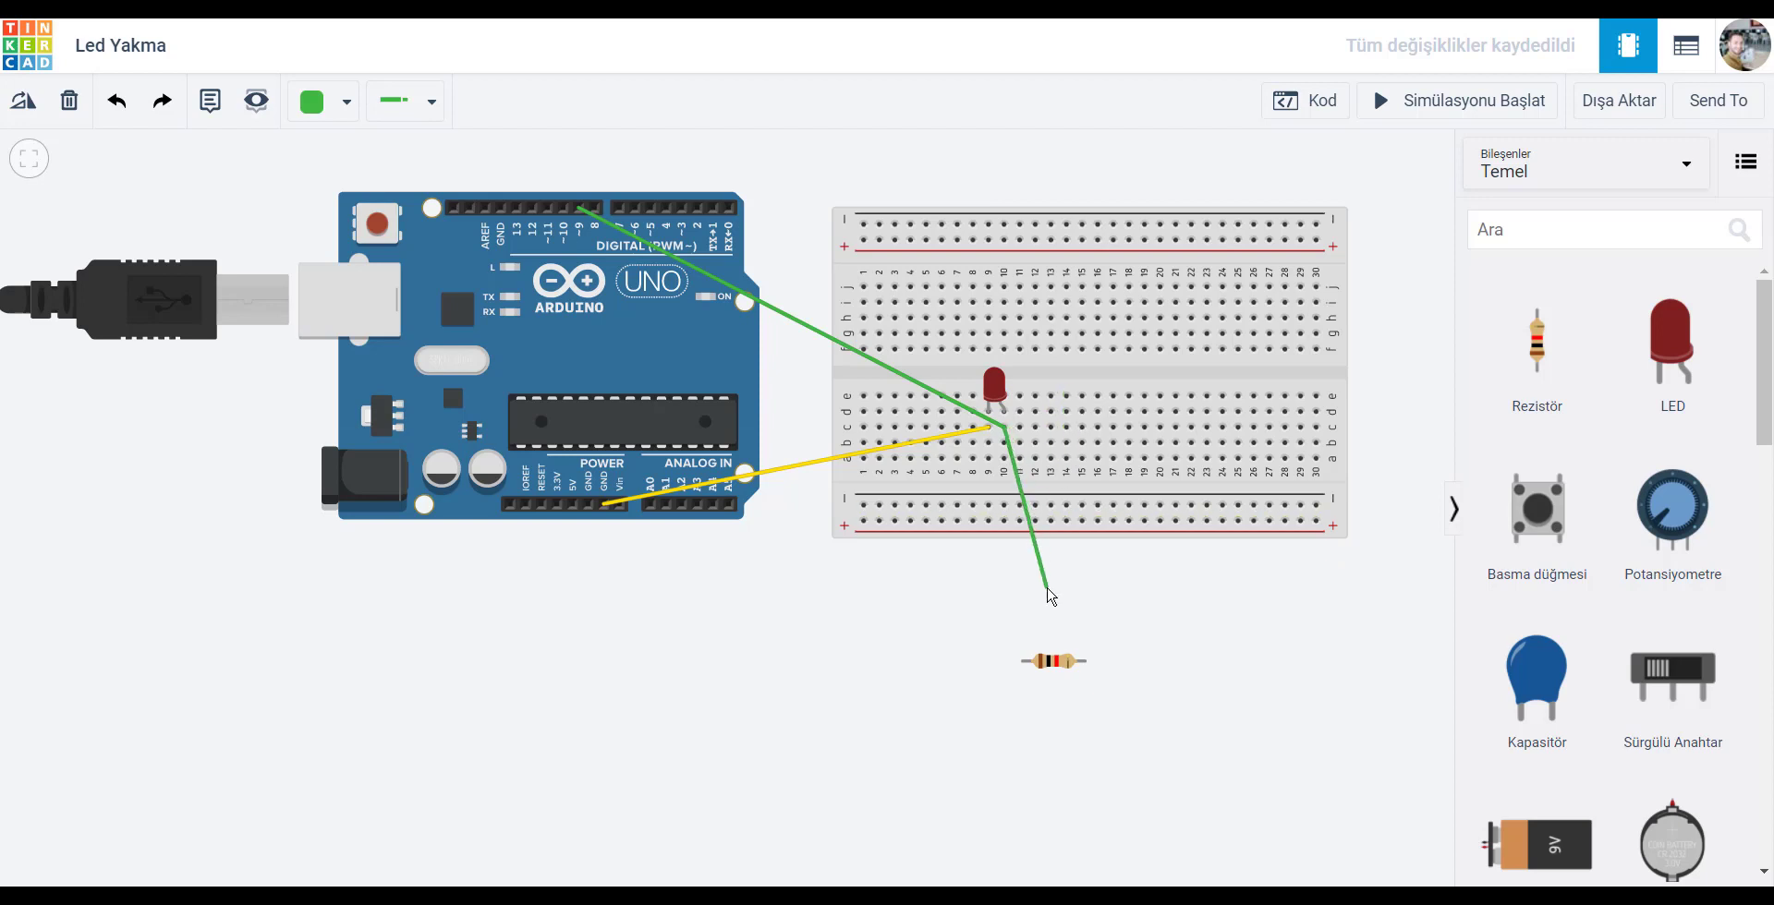
{"action": "key", "text": "Escape"}
{"action": "left_click", "coordinate": [1004, 432]}
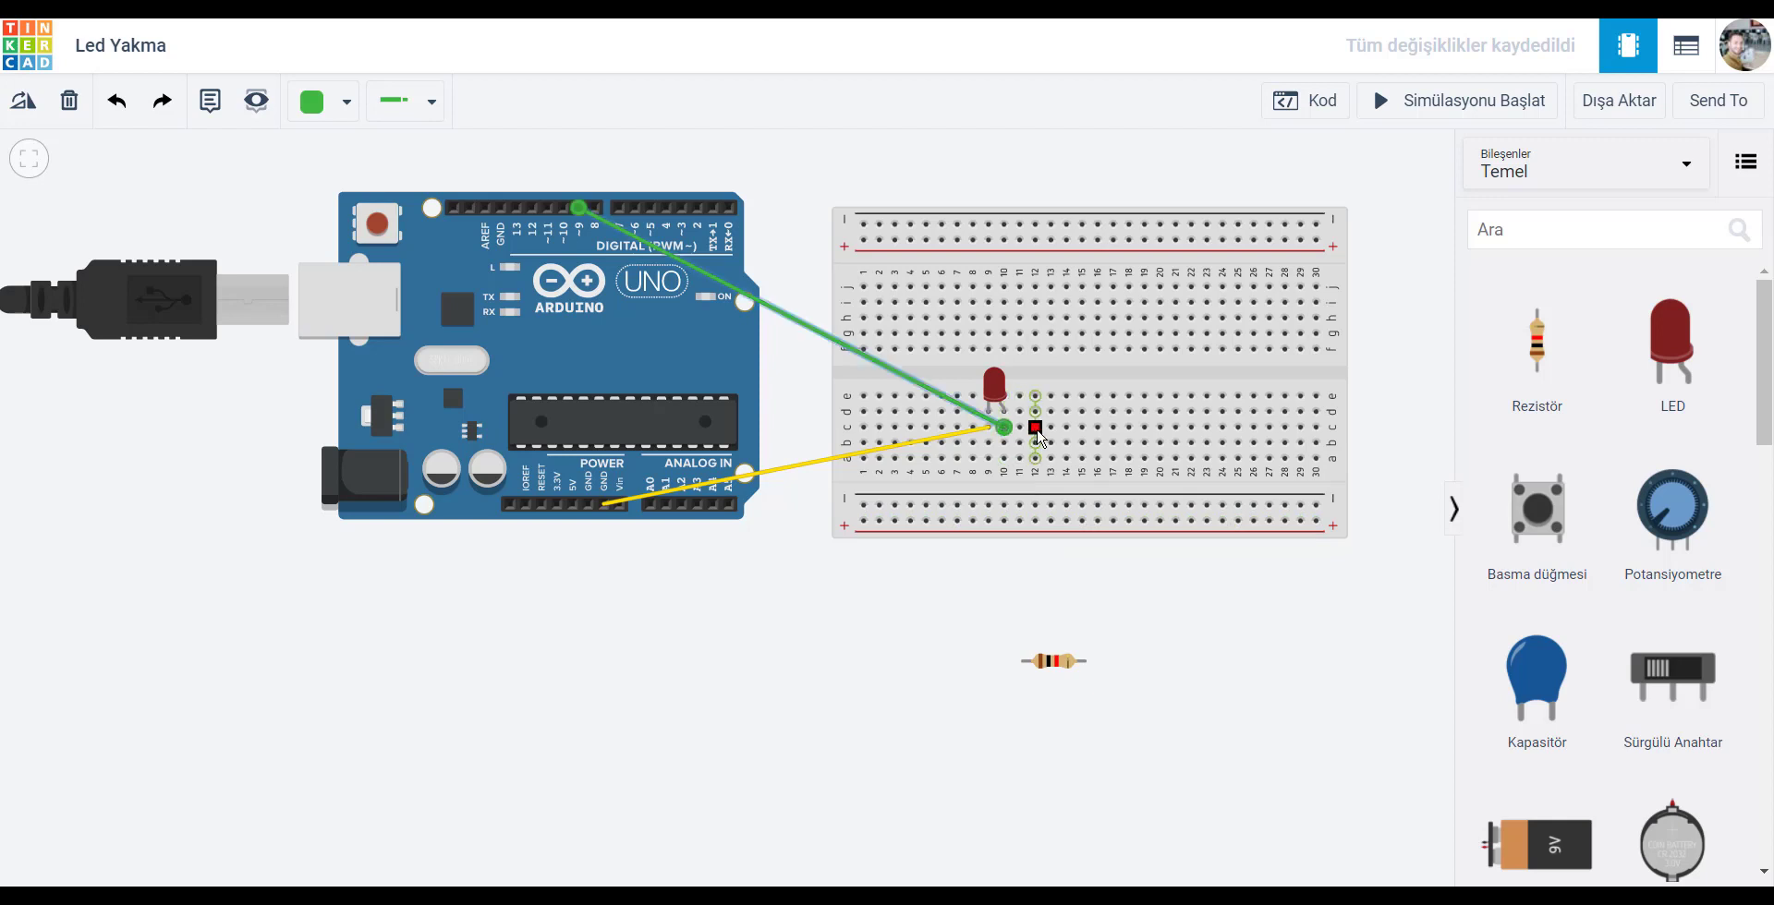
{"action": "left_click_drag", "start_coordinate": [1064, 667], "coordinate": [1039, 448]}
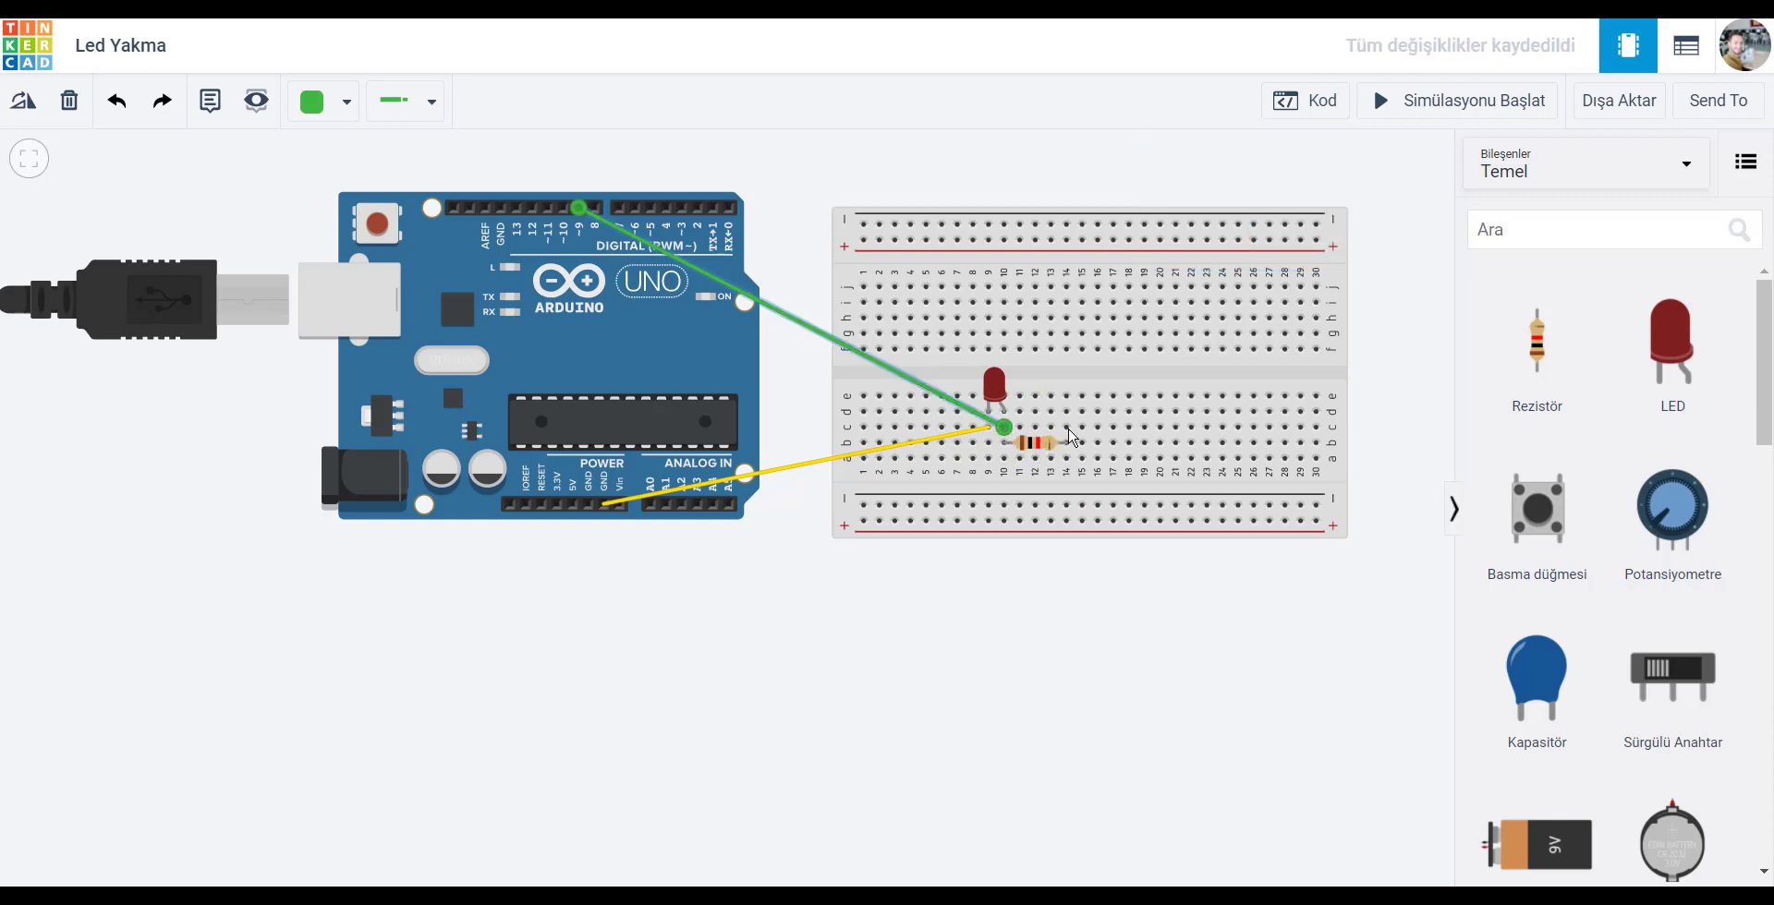
{"action": "left_click", "coordinate": [1069, 426]}
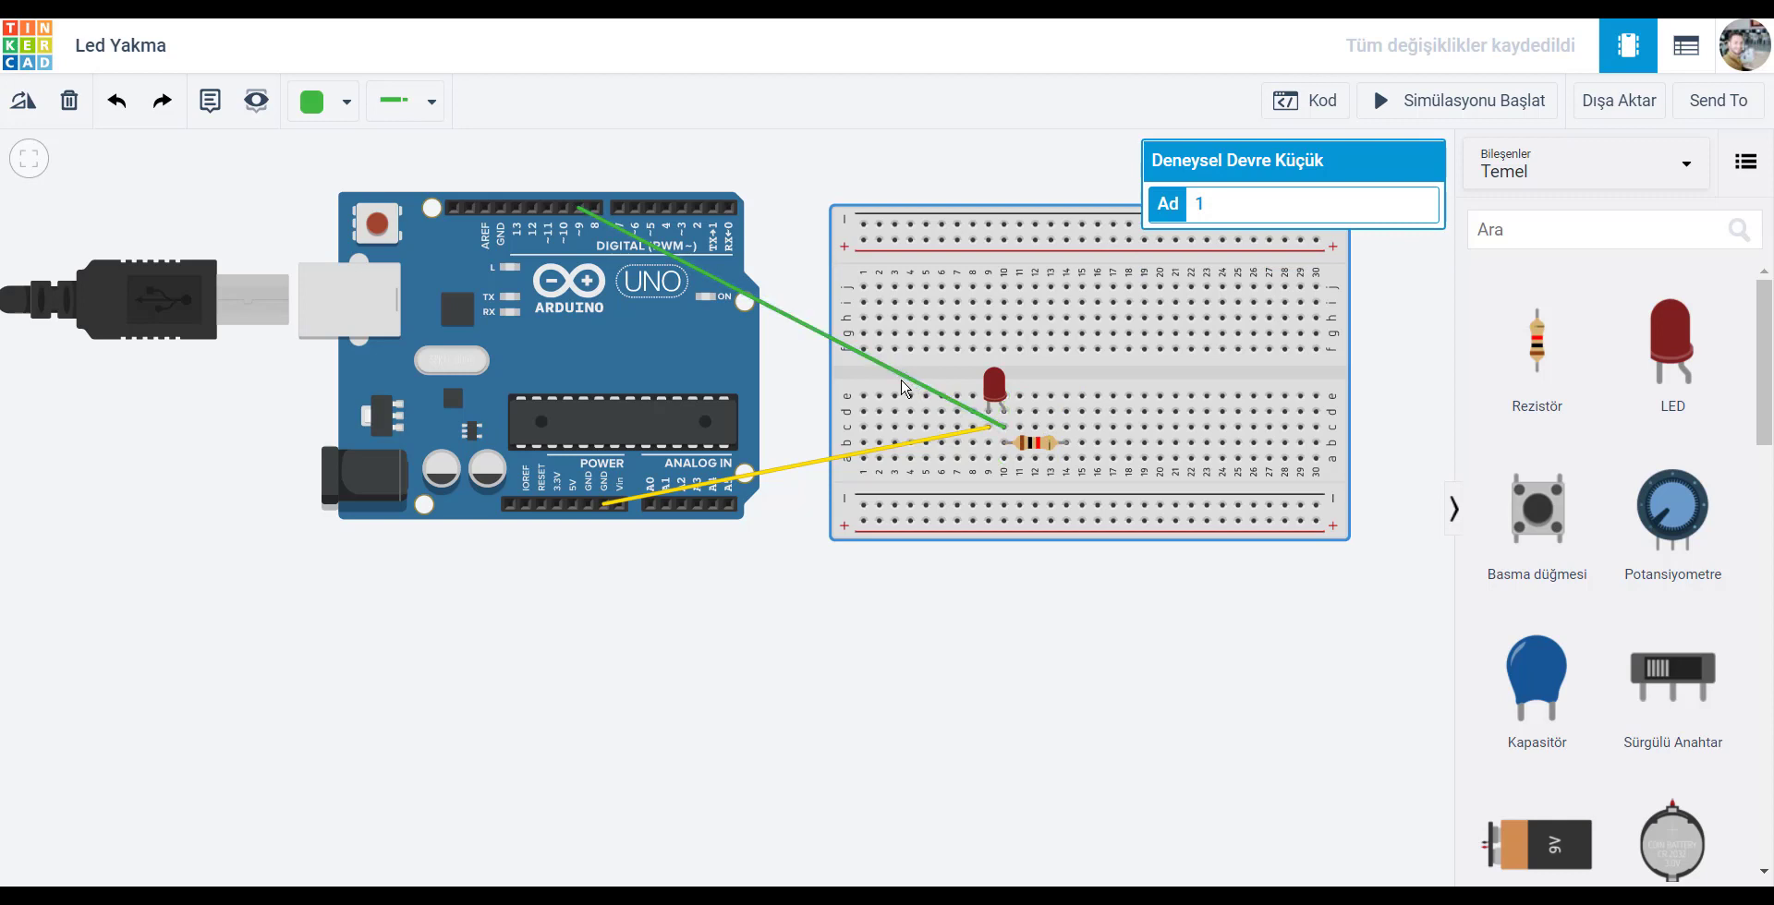
{"action": "left_click", "coordinate": [1003, 429]}
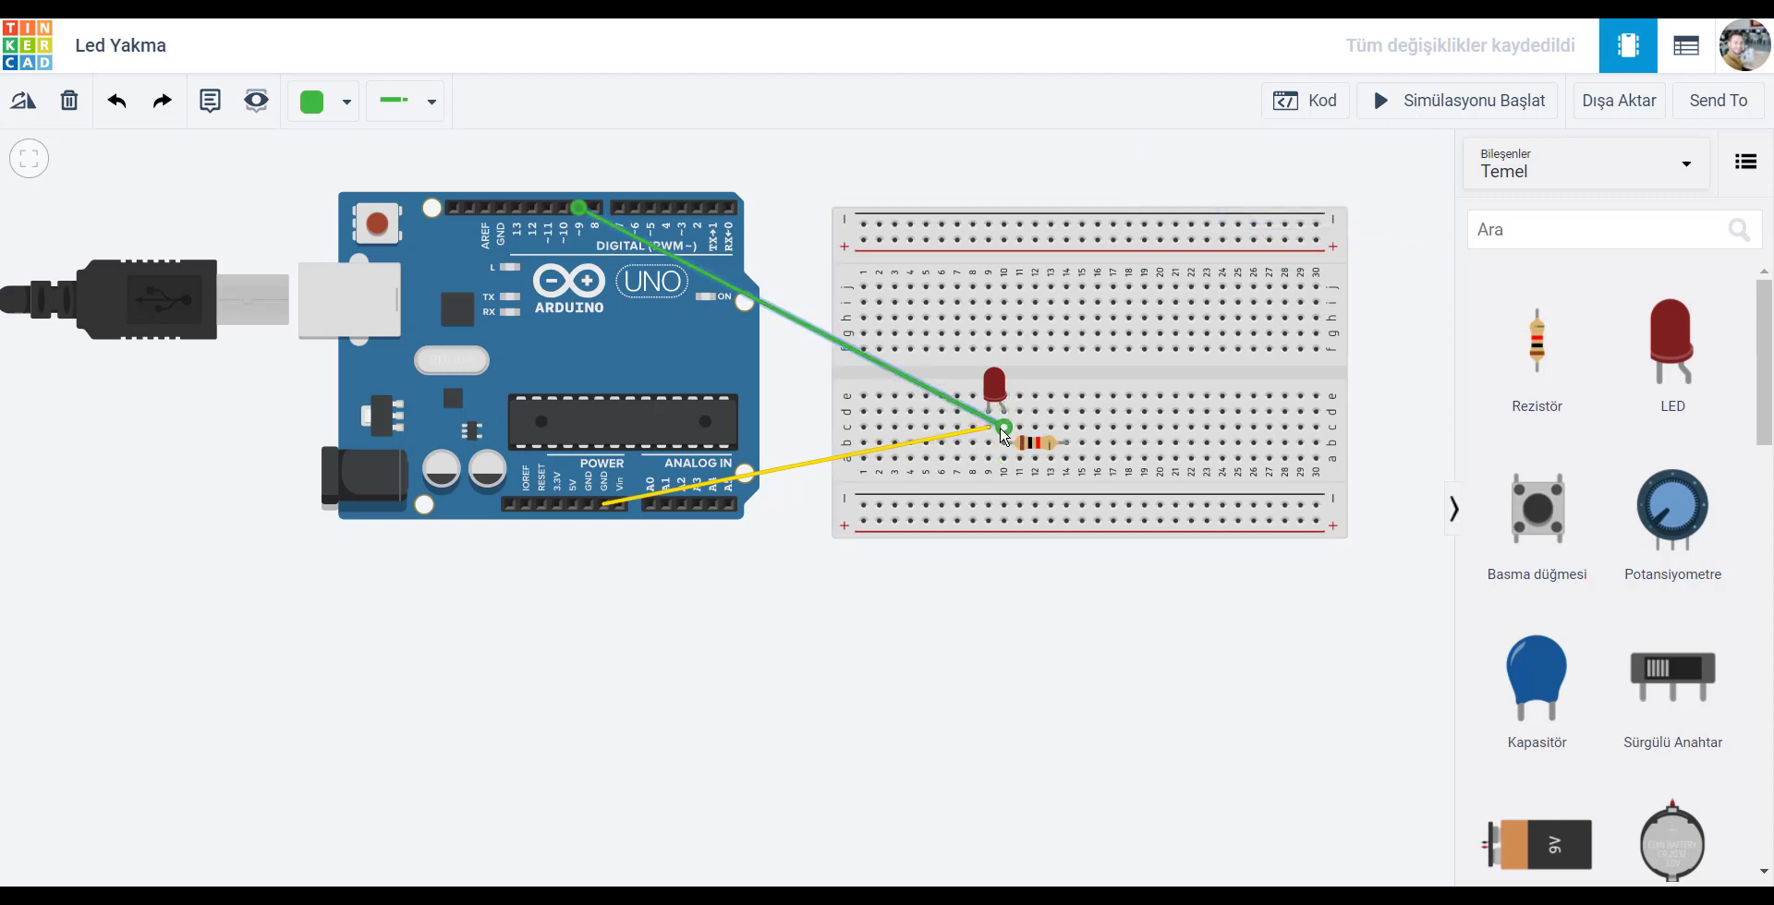
{"action": "left_click_drag", "start_coordinate": [1003, 429], "coordinate": [1064, 428]}
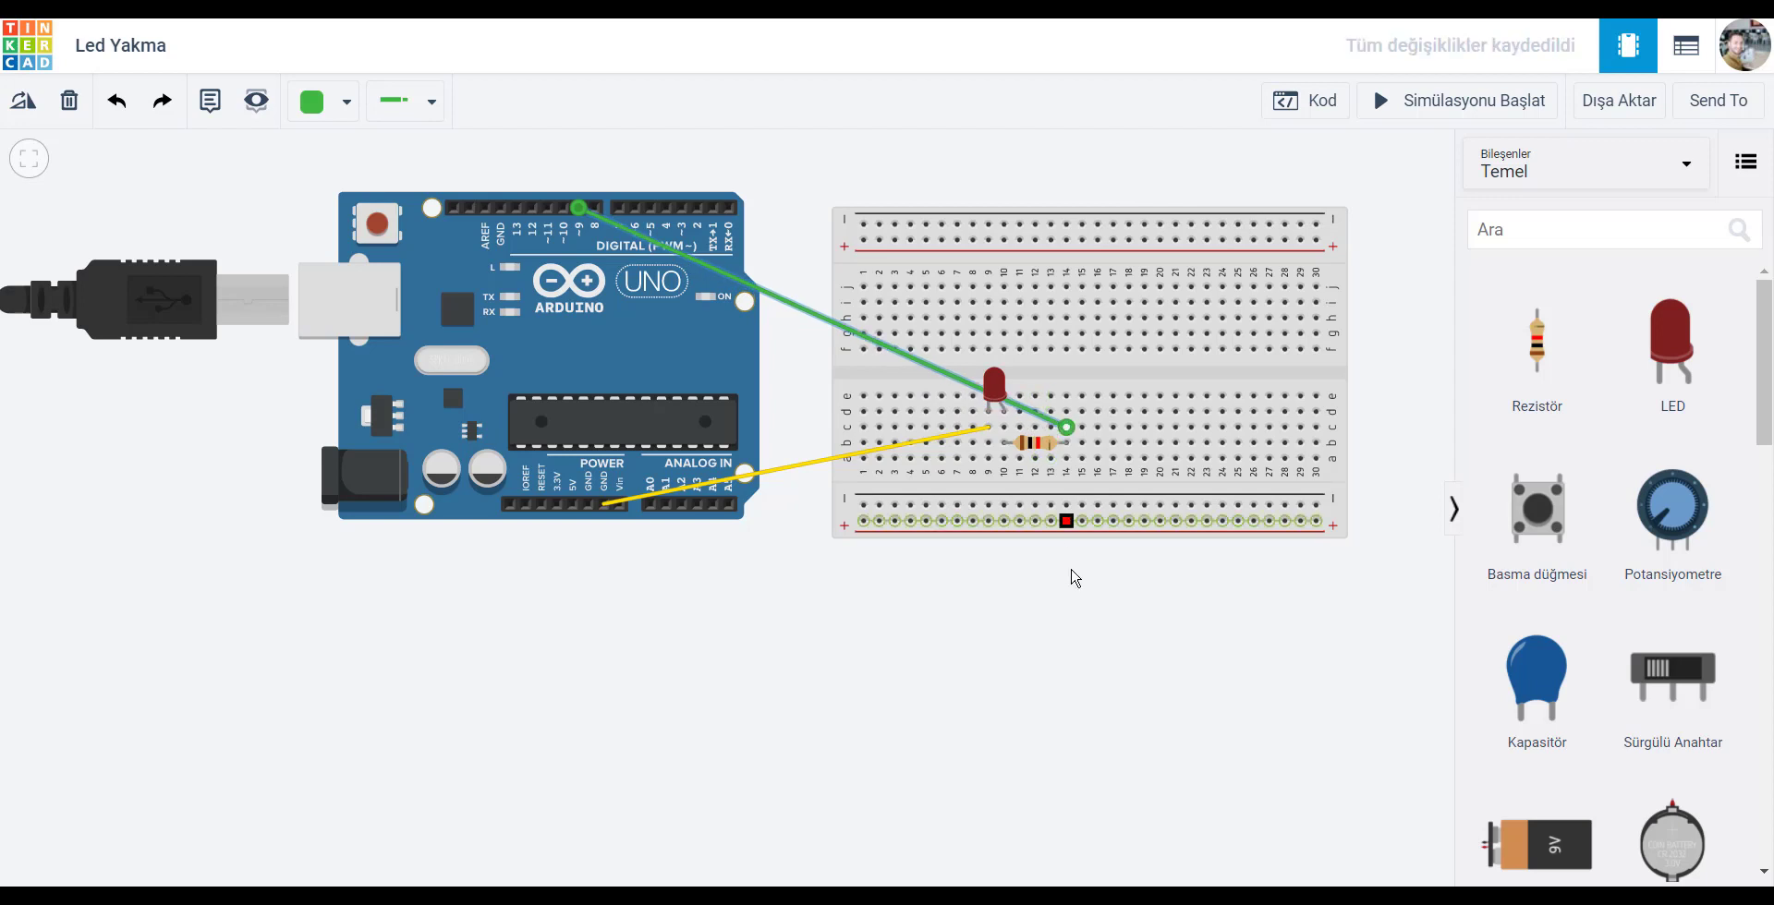
{"action": "left_click", "coordinate": [1070, 602]}
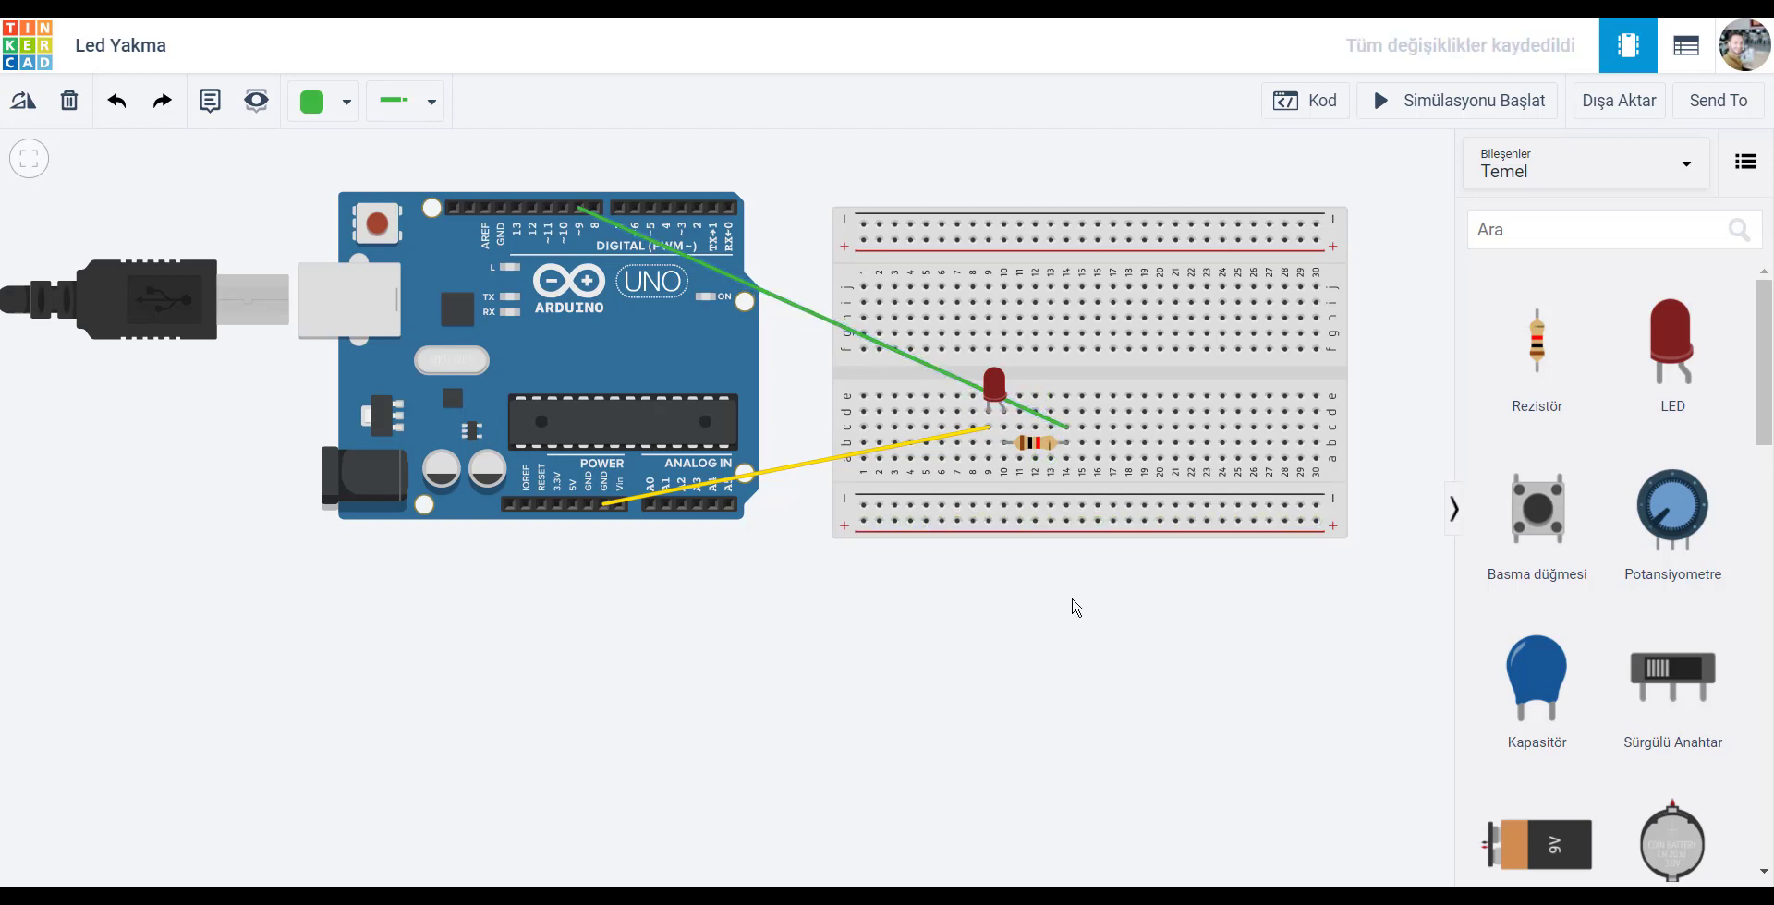
Run the simulation with the resistor in place and review the pin 9 block code while it runs.
{"action": "left_click", "coordinate": [1447, 103]}
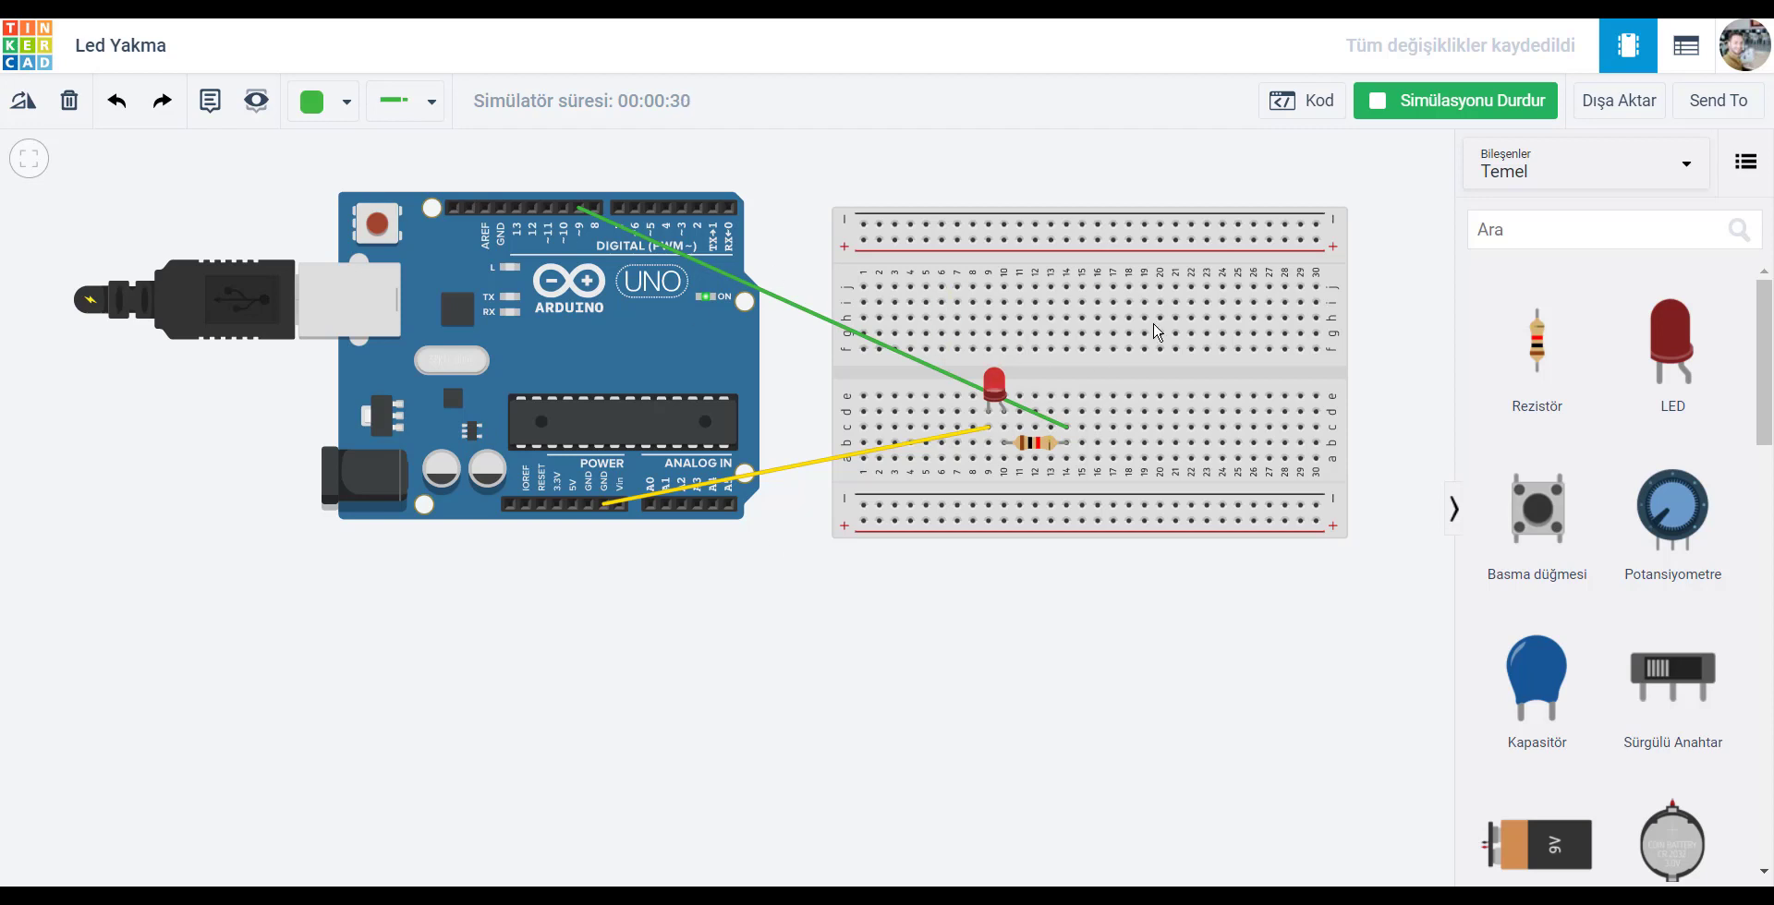
{"action": "left_click", "coordinate": [1313, 99]}
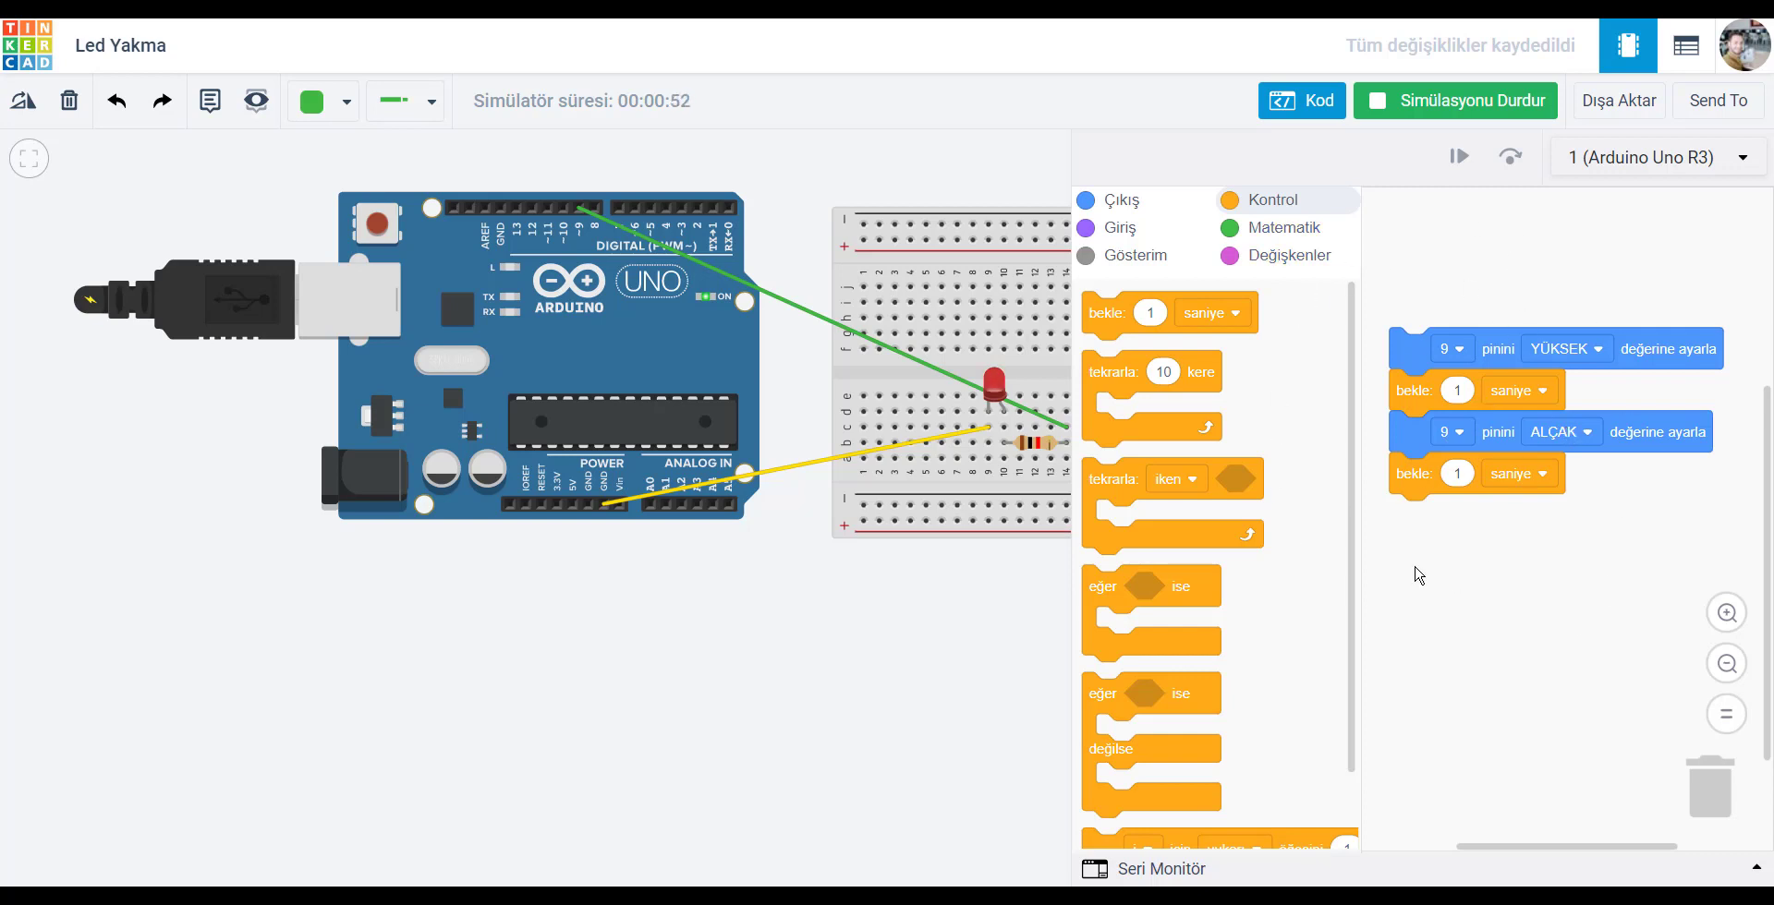
{"action": "left_click", "coordinate": [1305, 104]}
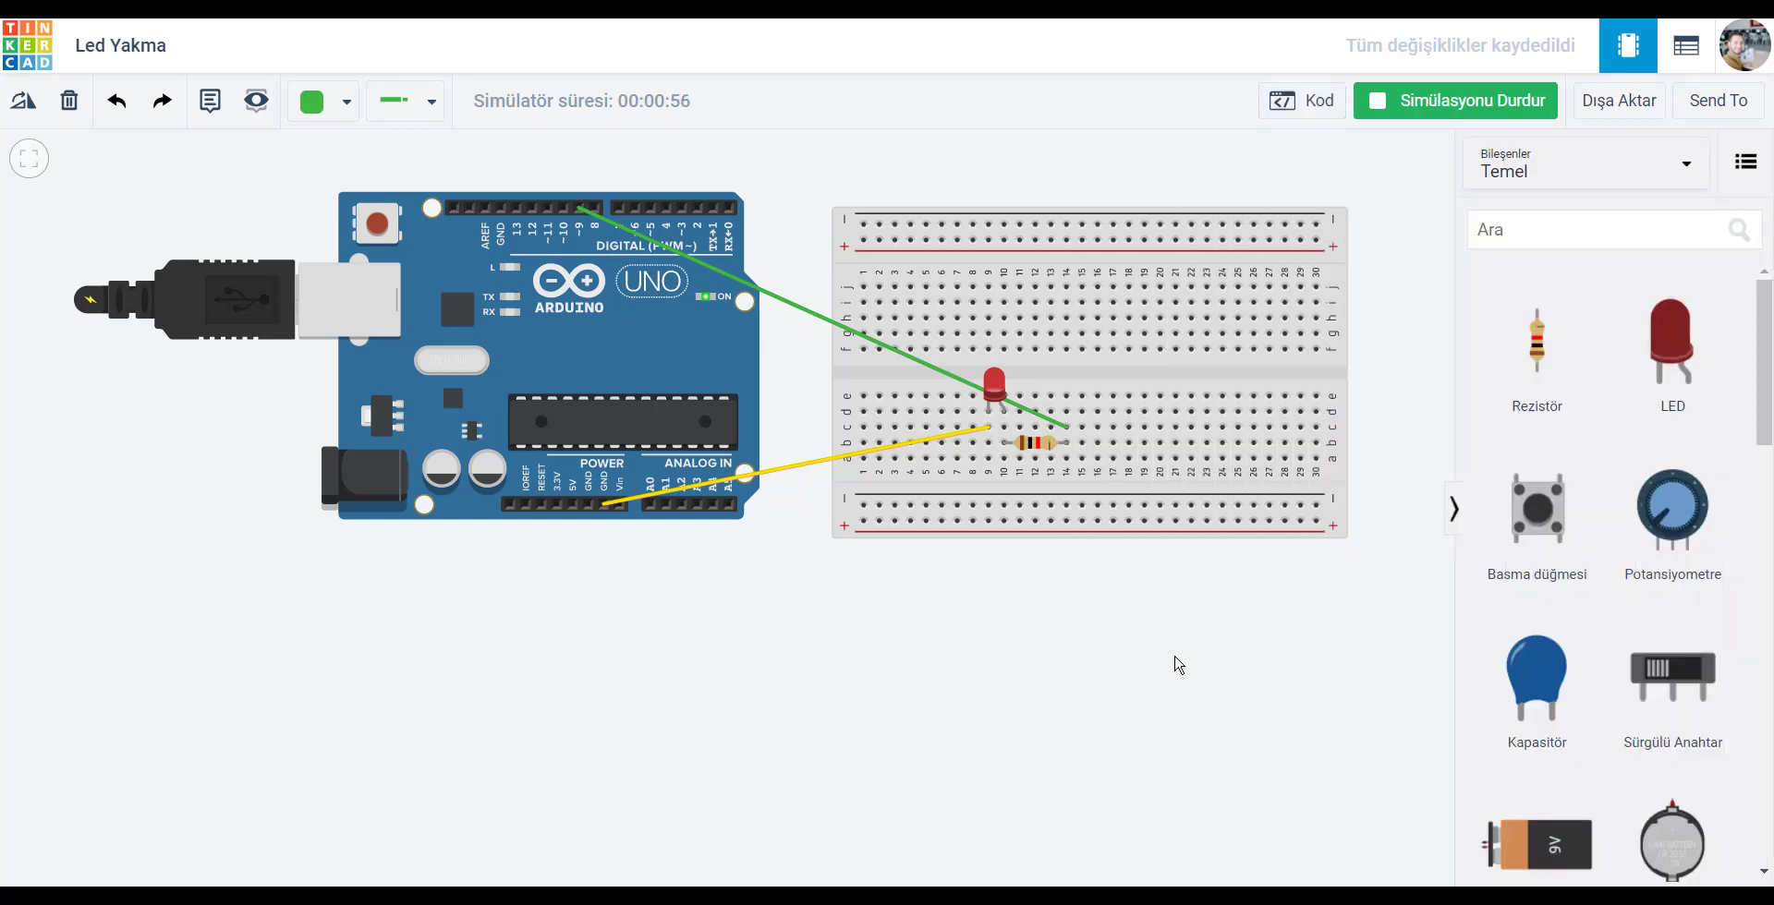